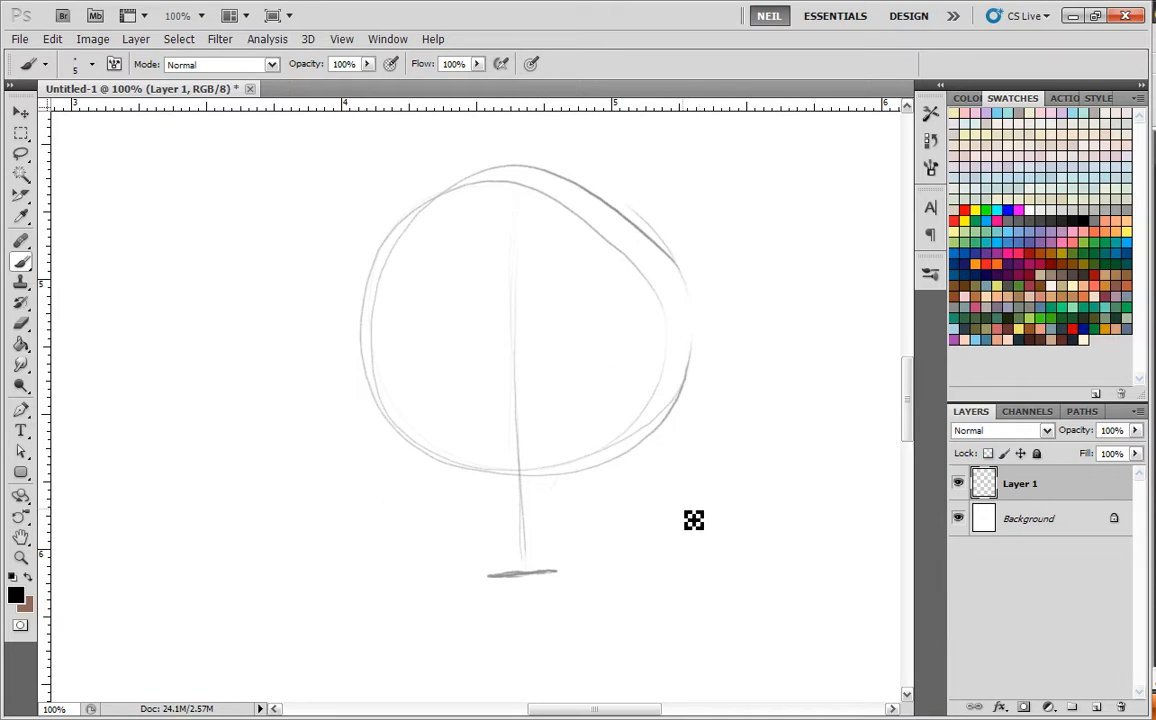
Sketch extra curves over the top of the skull circle and add jaw lines tapering down to the chin mark.
mouse_move(677, 260)
left_mouse_down()
mouse_move(605, 197)
mouse_move(522, 186)
mouse_move(410, 250)
mouse_move(374, 331)
mouse_move(705, 245)
left_mouse_up()
mouse_move(673, 399)
left_mouse_down()
mouse_move(688, 357)
mouse_move(632, 210)
left_mouse_up()
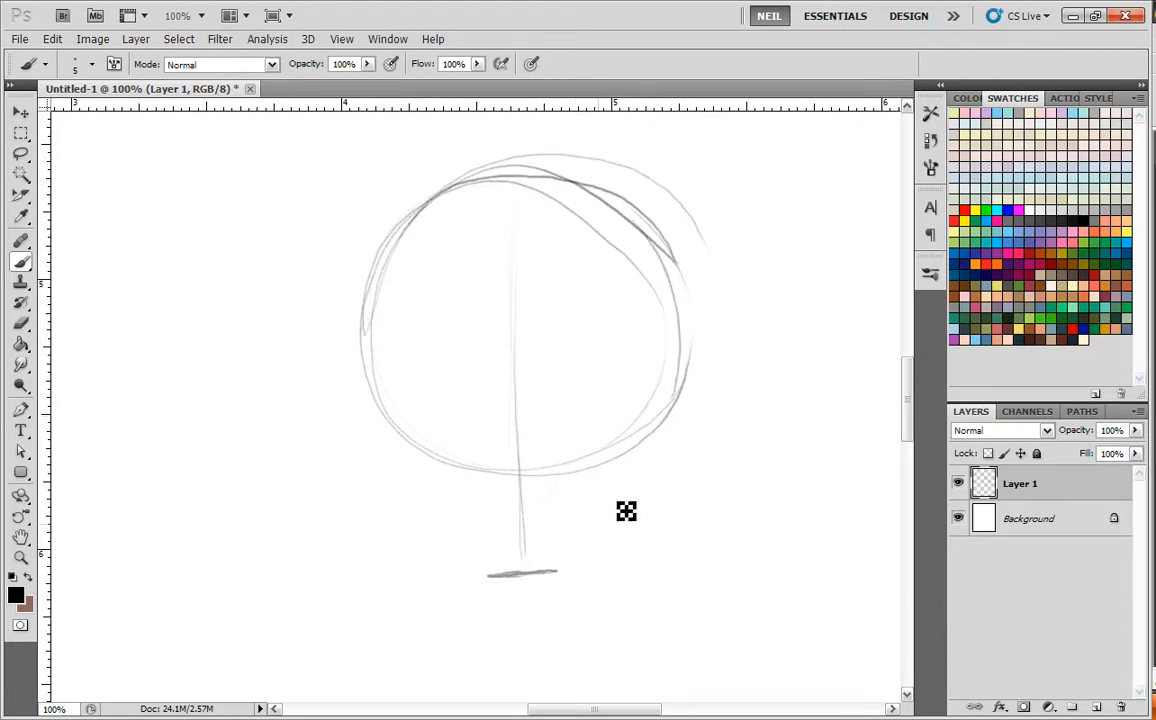
left_click_drag(391, 442, 491, 588)
mouse_move(658, 441)
left_mouse_down()
mouse_move(627, 511)
mouse_move(571, 558)
left_mouse_up()
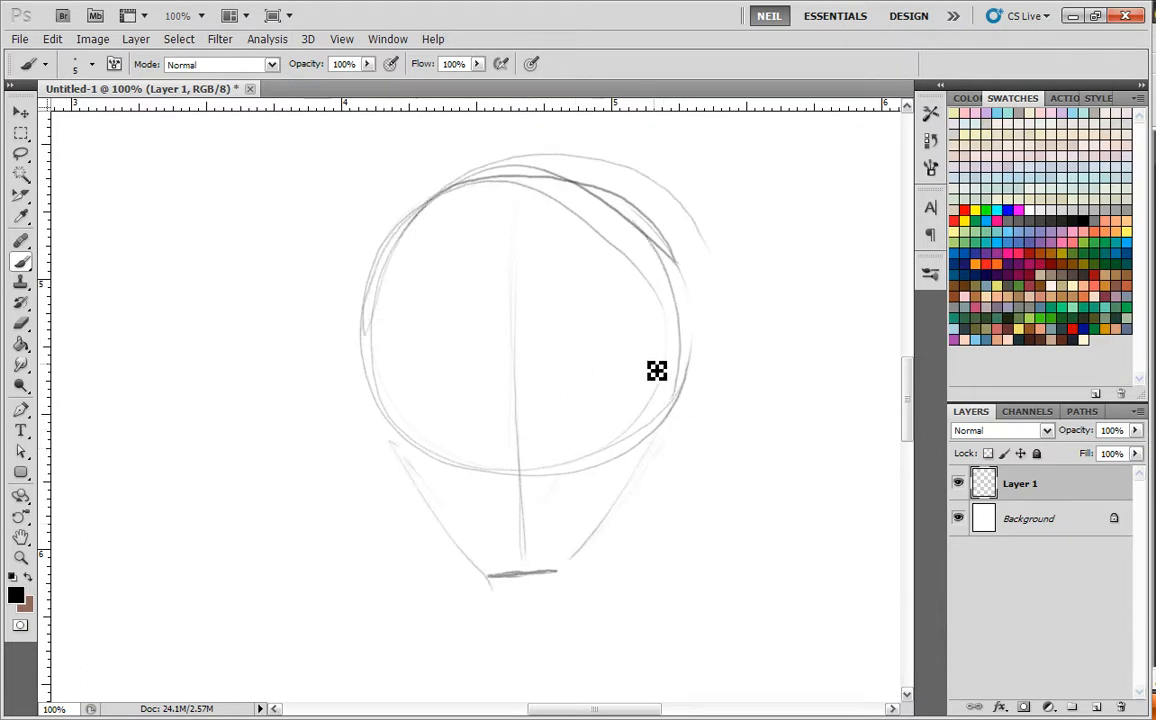
Add a curved eye guideline with eye-corner marks across the head, plus nose and mouth marks on the centre line.
left_click_drag(687, 372, 404, 381)
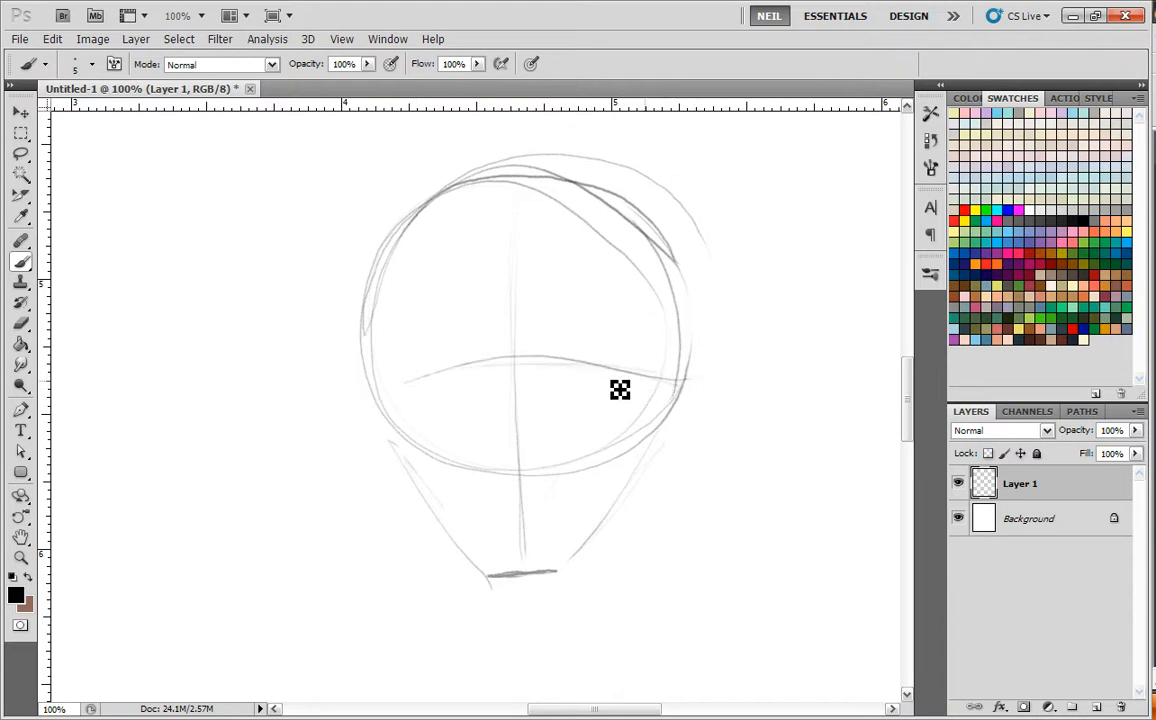
left_click_drag(621, 390, 449, 383)
key("ctrl+z")
left_click_drag(657, 379, 422, 380)
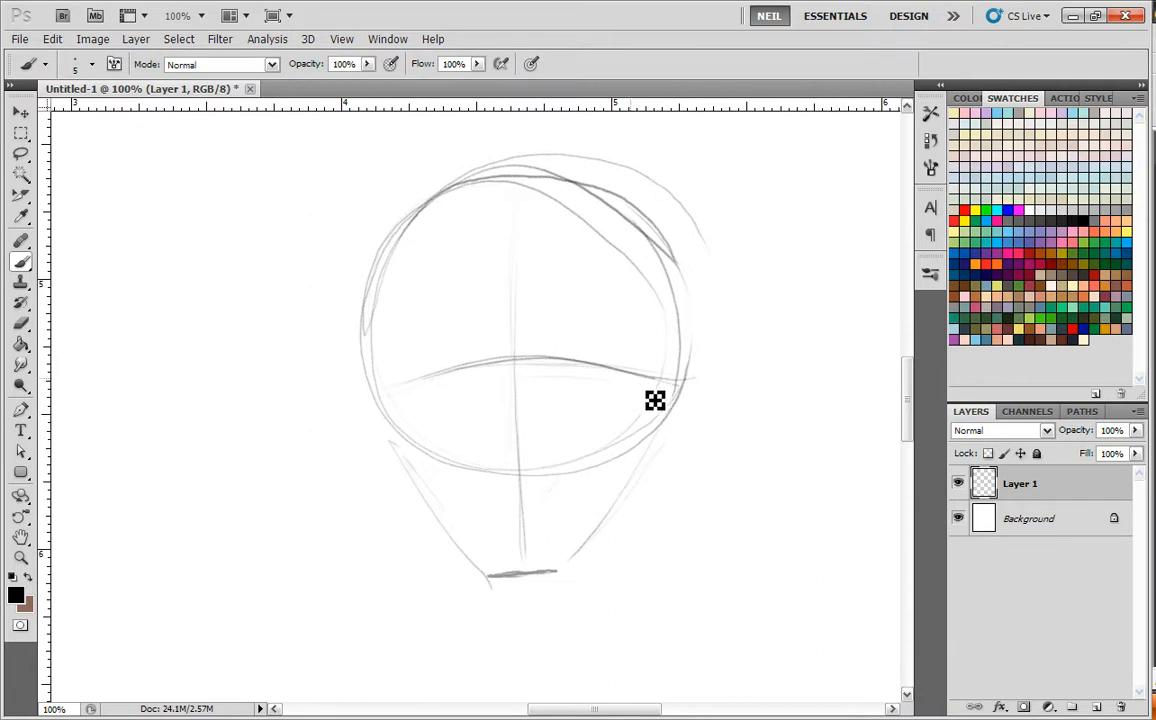
left_click_drag(552, 357, 553, 364)
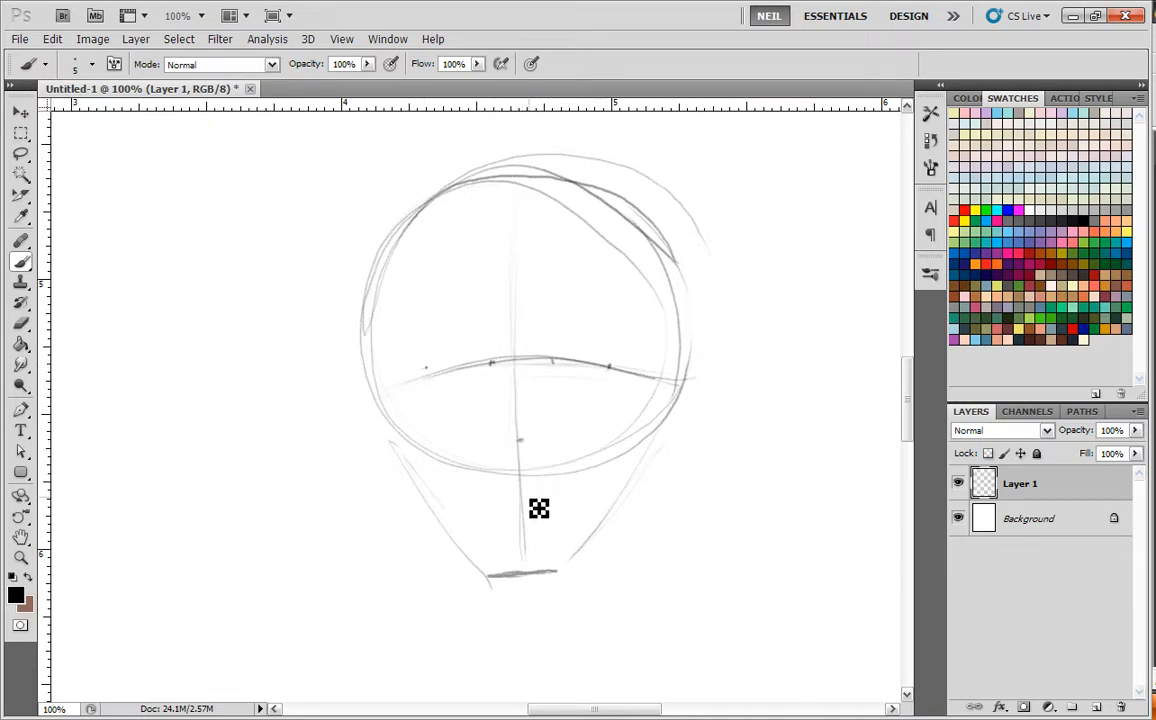
left_click_drag(467, 489, 571, 483)
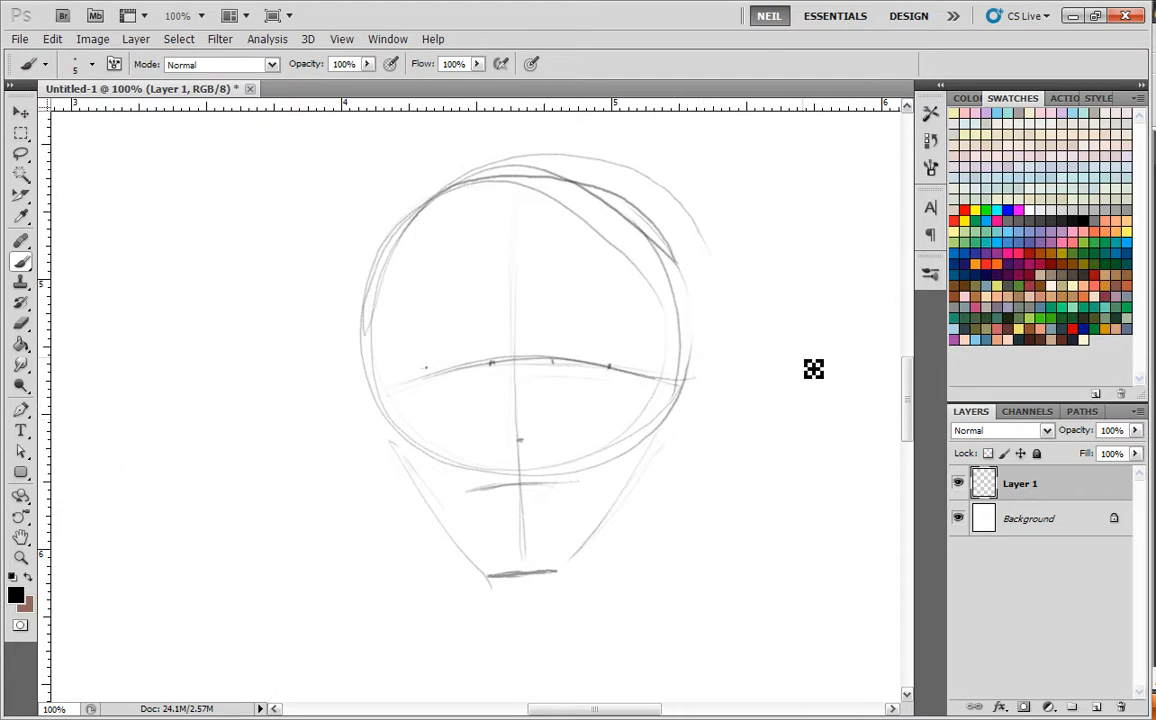
Sketch a small practice eye in the blank area beside the head, with an angular upper lid and a lower lid.
mouse_move(775, 368)
left_mouse_down()
mouse_move(792, 343)
mouse_move(830, 368)
left_mouse_up()
mouse_move(752, 299)
left_mouse_down()
mouse_move(776, 319)
mouse_move(795, 307)
mouse_move(838, 343)
left_mouse_up()
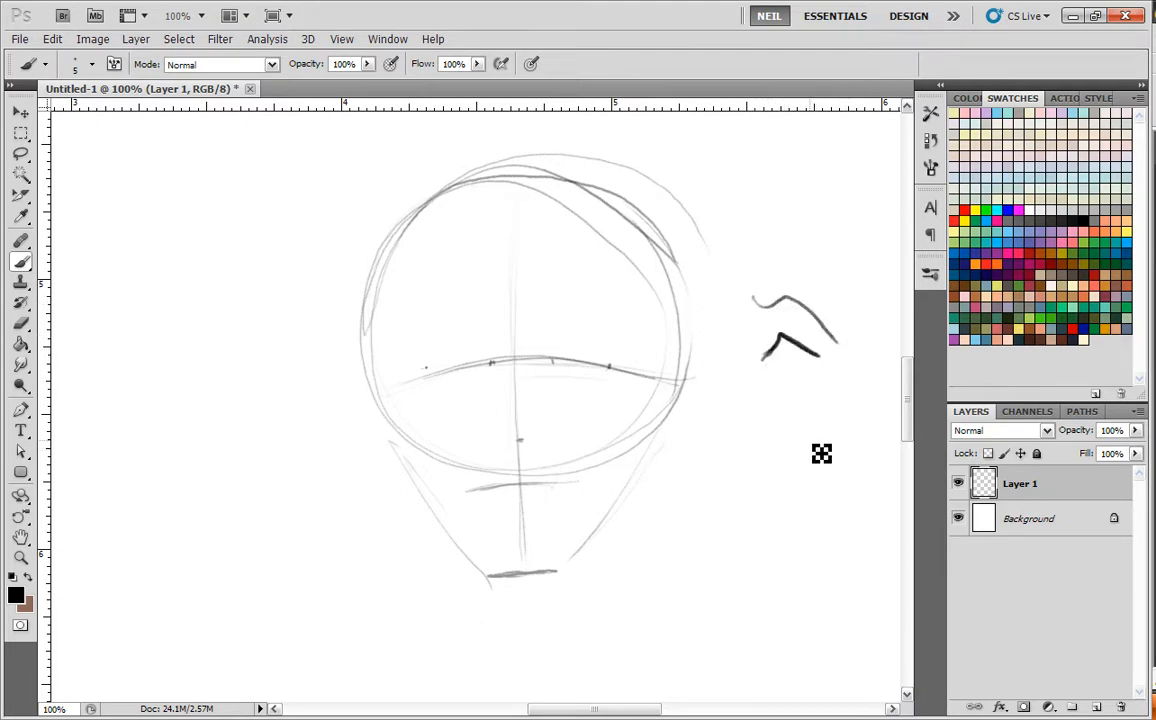
key("ctrl+z")
mouse_move(752, 301)
left_mouse_down()
mouse_move(766, 324)
mouse_move(840, 353)
left_mouse_up()
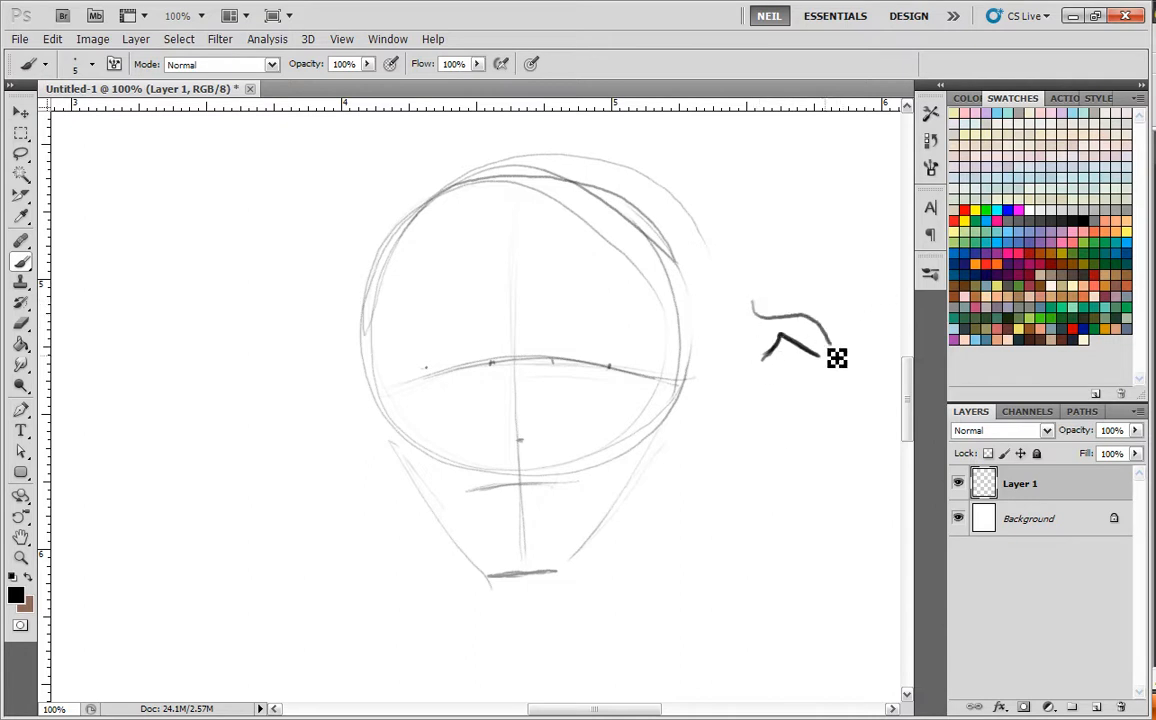
key("ctrl+z")
left_click_drag(762, 317, 824, 343)
key("ctrl+z")
left_click_drag(776, 376, 826, 376)
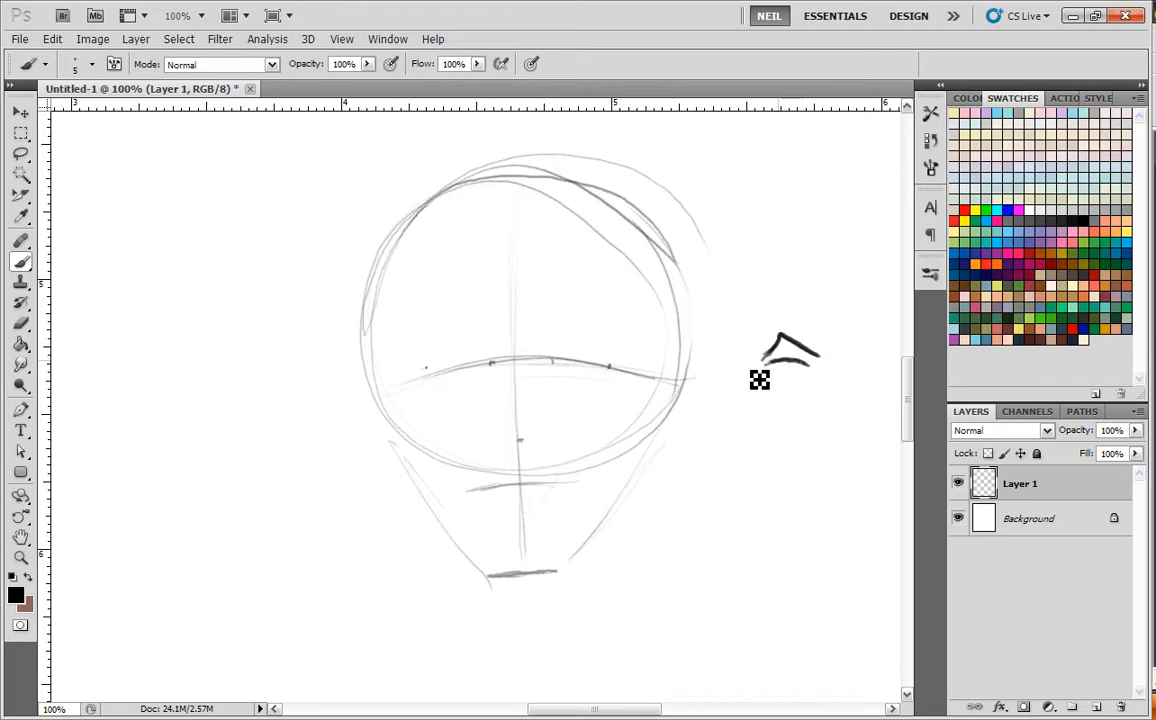
mouse_move(827, 371)
left_mouse_down()
mouse_move(783, 377)
mouse_move(798, 369)
left_mouse_up()
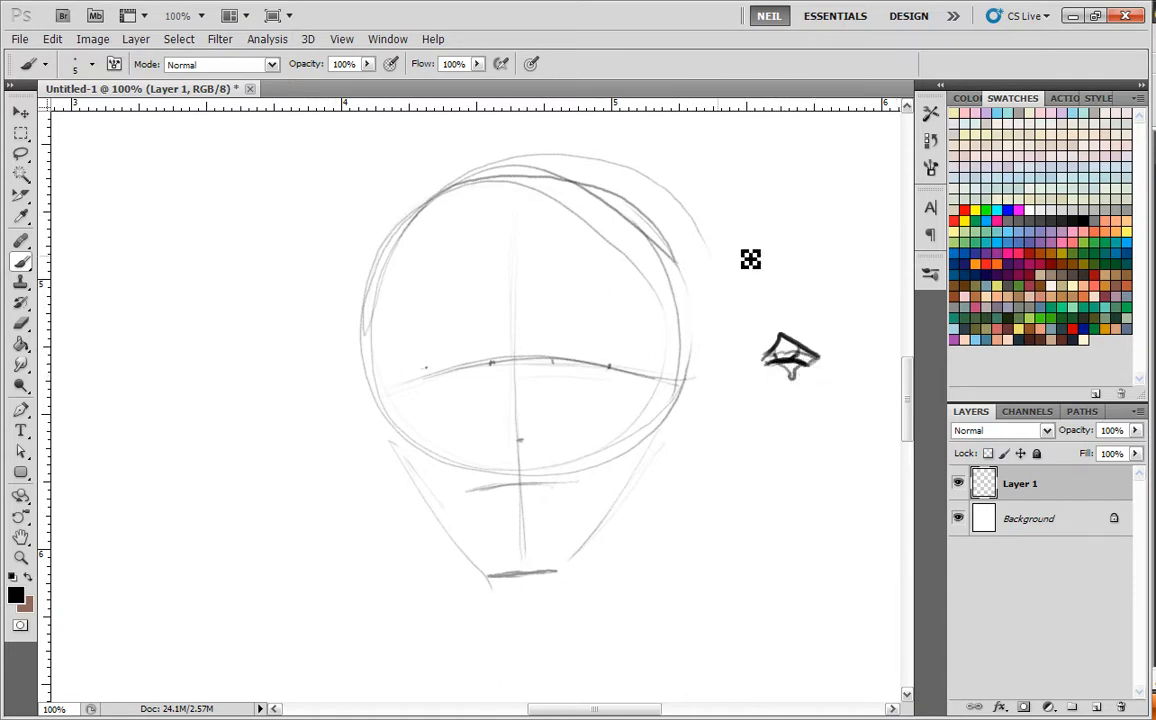
Erase the practice eye beside the head with a soft 83 px eraser, then return to the Brush.
key("e")
right_click(703, 166)
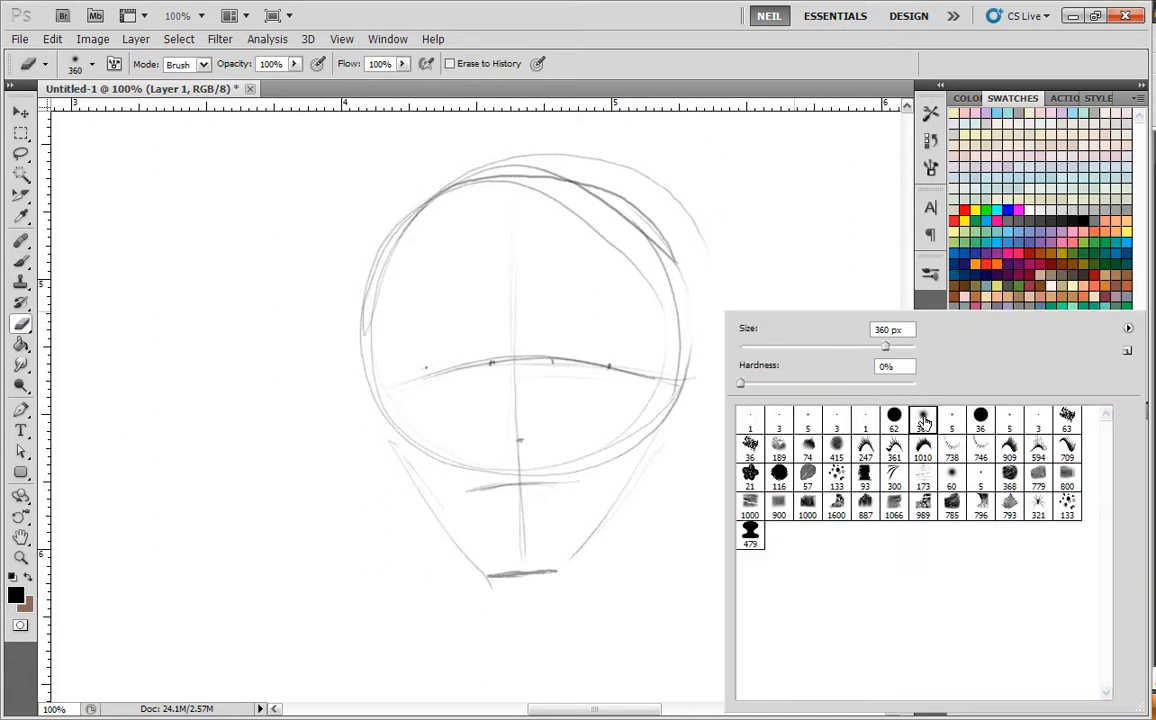
left_click(834, 347)
left_click(802, 214)
mouse_move(806, 340)
left_mouse_down()
mouse_move(754, 369)
mouse_move(806, 352)
left_mouse_up()
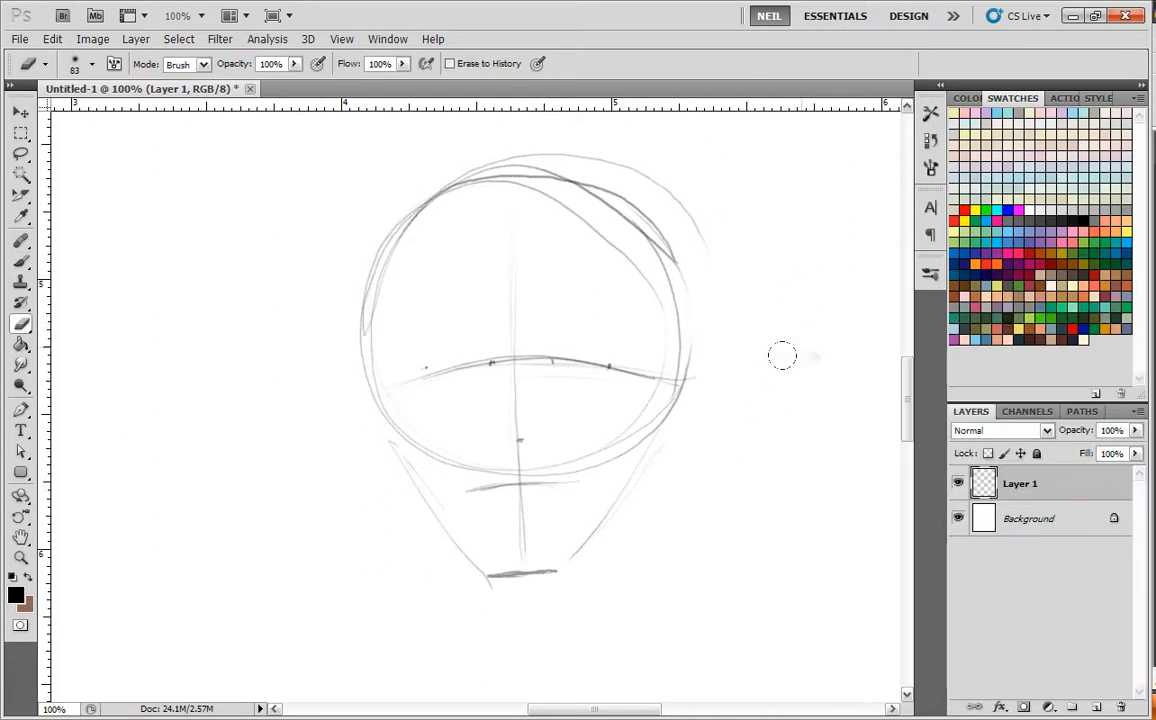
left_click(24, 261)
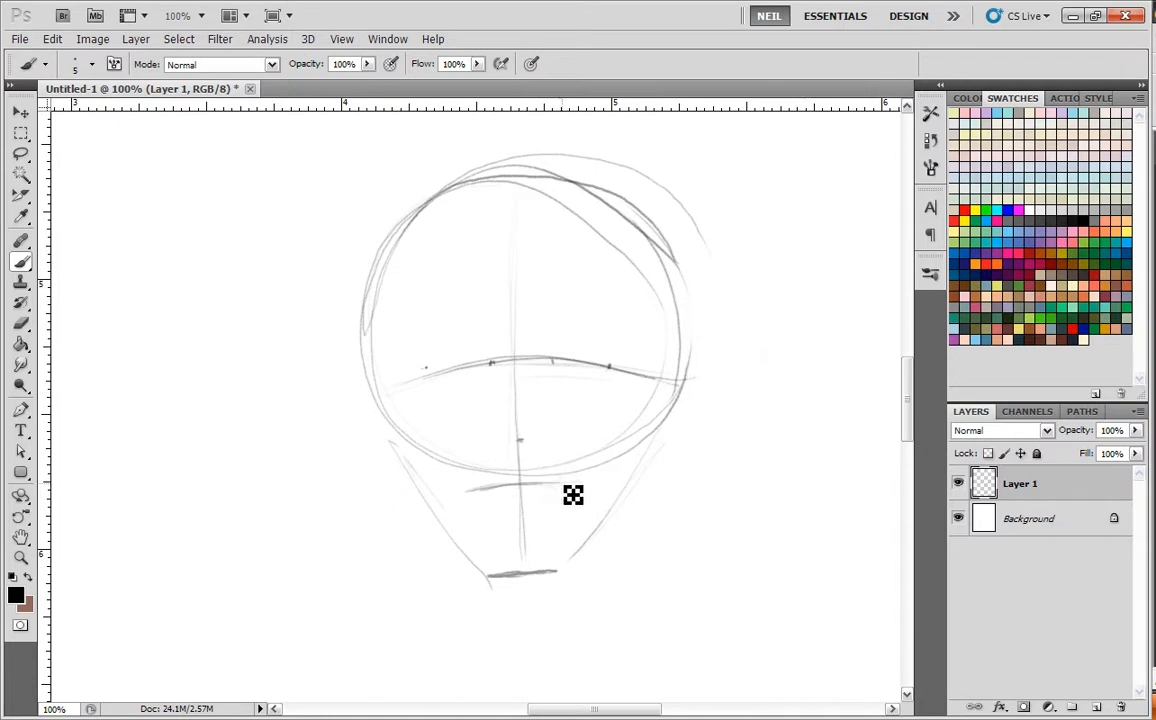
Draw both eye outlines on the eye guideline, with thick arched upper lids and thinner lower lids.
left_click_drag(566, 493, 467, 514)
key("ctrl+z")
key("ctrl+plus")
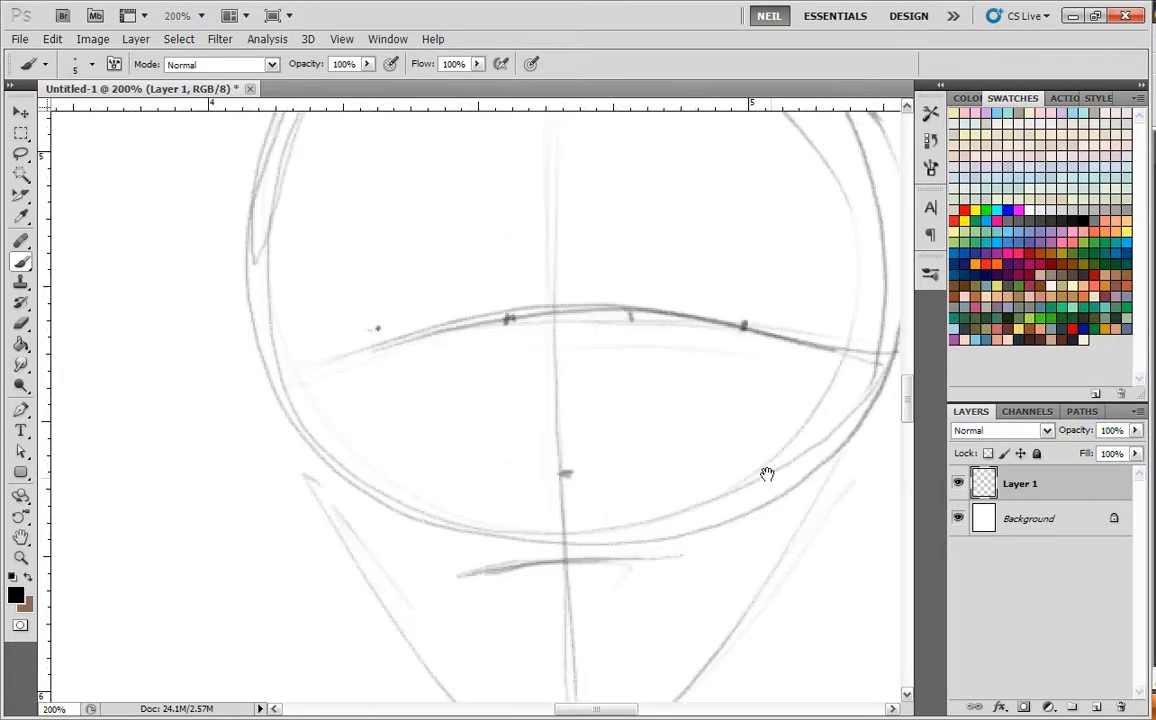
left_click_drag(748, 473, 684, 517)
mouse_move(572, 318)
left_mouse_down()
mouse_move(552, 355)
mouse_move(624, 338)
mouse_move(635, 348)
mouse_move(551, 358)
left_mouse_up()
mouse_move(664, 368)
left_mouse_down()
mouse_move(608, 334)
mouse_move(551, 358)
left_mouse_up()
mouse_move(402, 322)
left_mouse_down()
mouse_move(432, 358)
mouse_move(303, 368)
mouse_move(426, 354)
mouse_move(303, 367)
mouse_move(412, 391)
mouse_move(312, 379)
left_mouse_up()
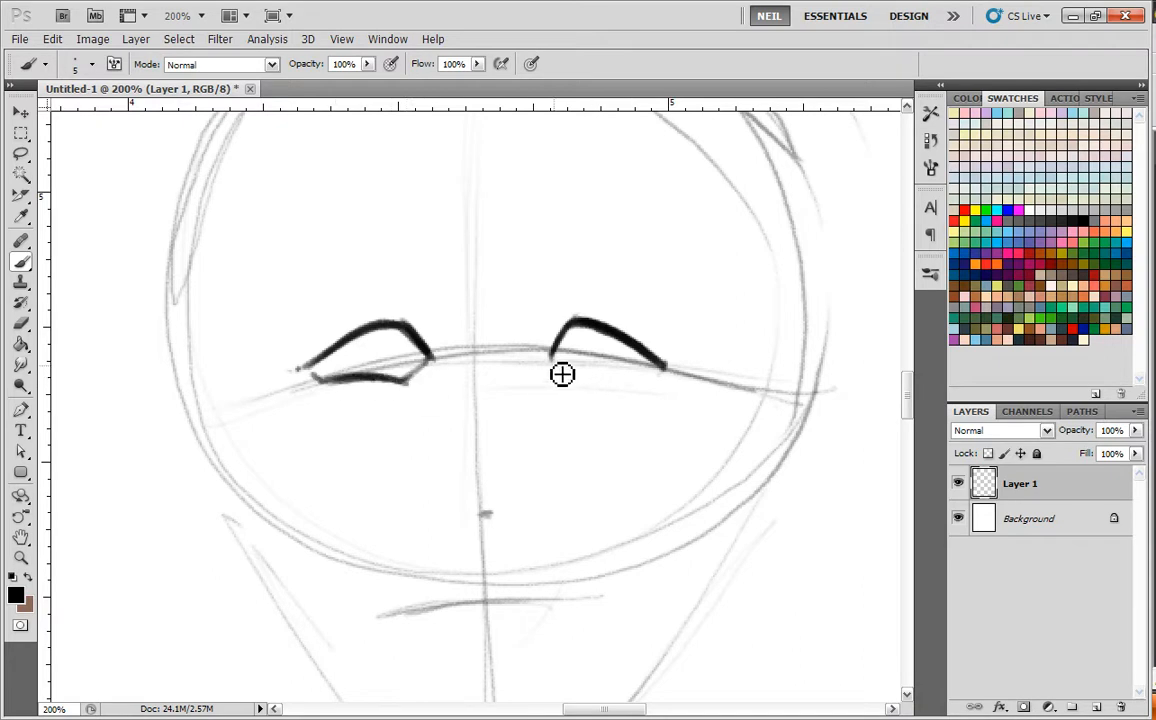
left_click_drag(661, 382, 557, 378)
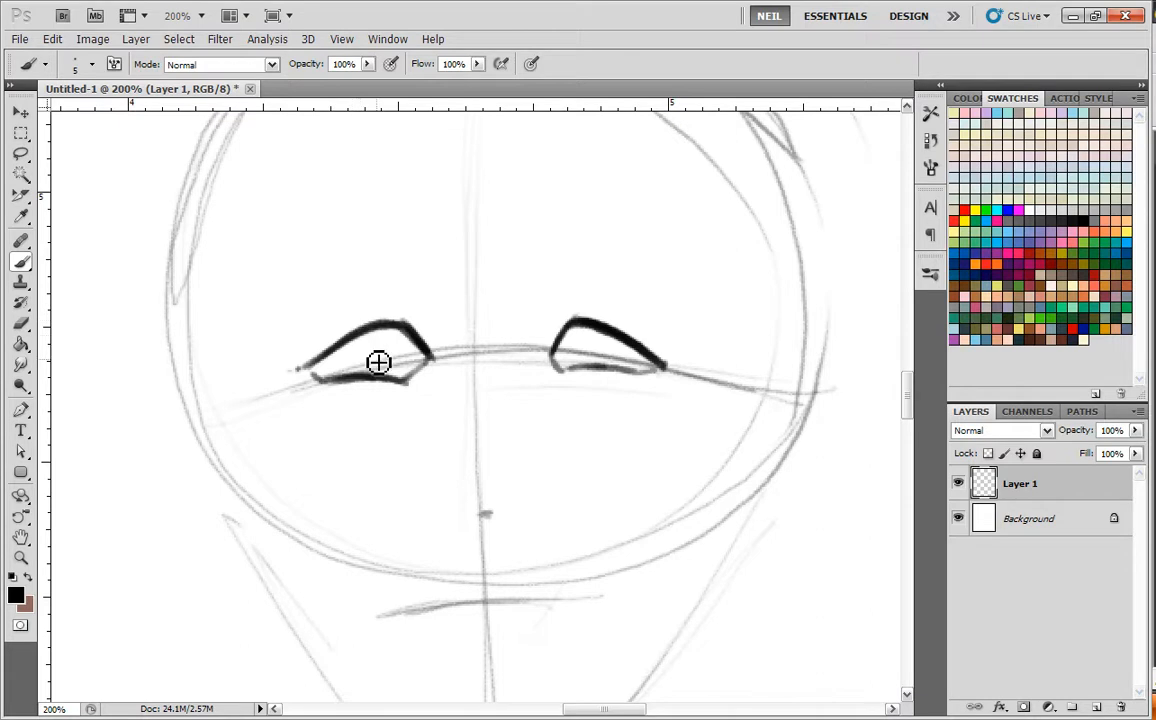
Draw and shade the irises and pupils in both eyes and dot light highlights on them.
mouse_move(364, 346)
left_mouse_down()
mouse_move(416, 345)
mouse_move(401, 373)
mouse_move(365, 347)
left_mouse_up()
mouse_move(599, 325)
left_mouse_down()
mouse_move(619, 365)
mouse_move(630, 350)
mouse_move(583, 363)
left_mouse_up()
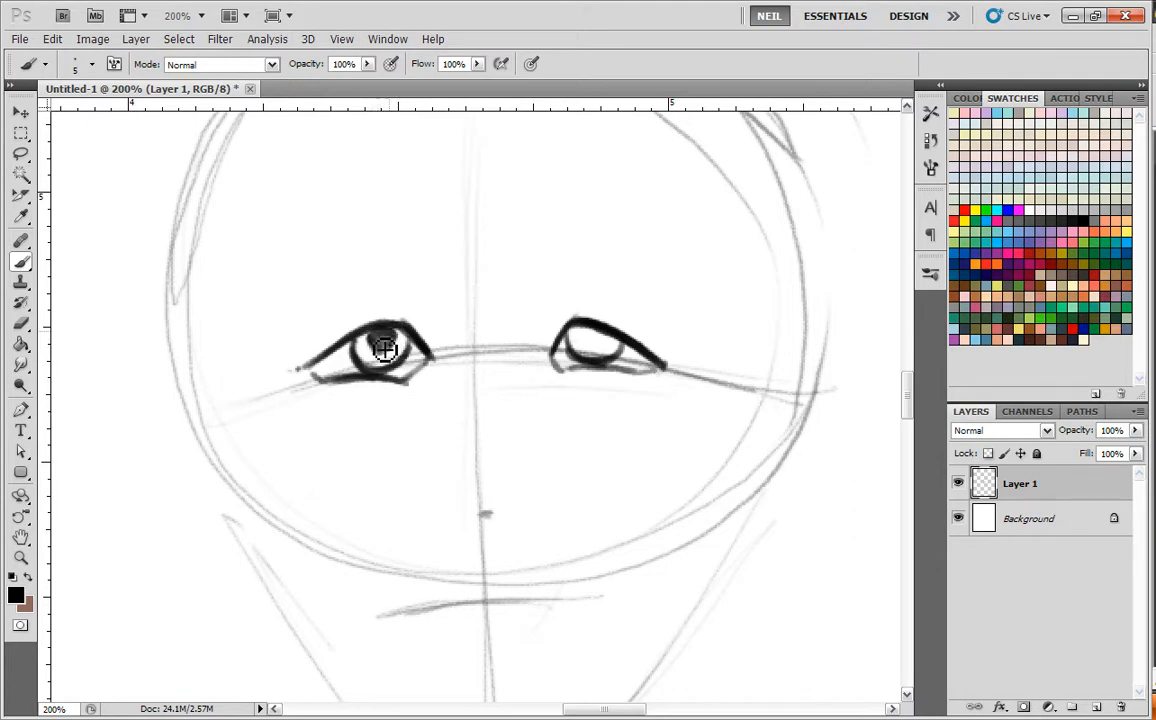
mouse_move(591, 338)
left_mouse_down()
mouse_move(578, 338)
mouse_move(605, 337)
mouse_move(585, 336)
mouse_move(573, 352)
mouse_move(633, 348)
left_mouse_up()
mouse_move(380, 335)
left_mouse_down()
mouse_move(415, 345)
mouse_move(381, 375)
mouse_move(408, 342)
mouse_move(371, 346)
mouse_move(383, 349)
mouse_move(386, 333)
mouse_move(328, 367)
mouse_move(394, 331)
mouse_move(433, 358)
left_mouse_up()
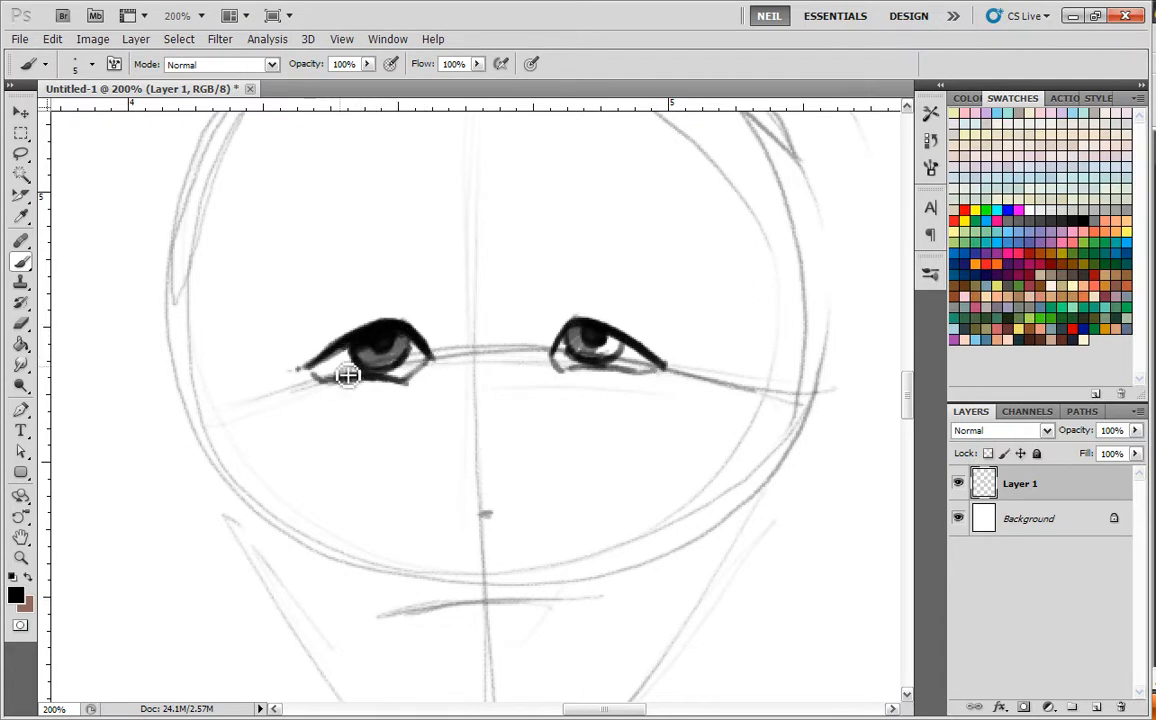
mouse_move(668, 365)
left_mouse_down()
mouse_move(576, 334)
mouse_move(616, 352)
left_mouse_up()
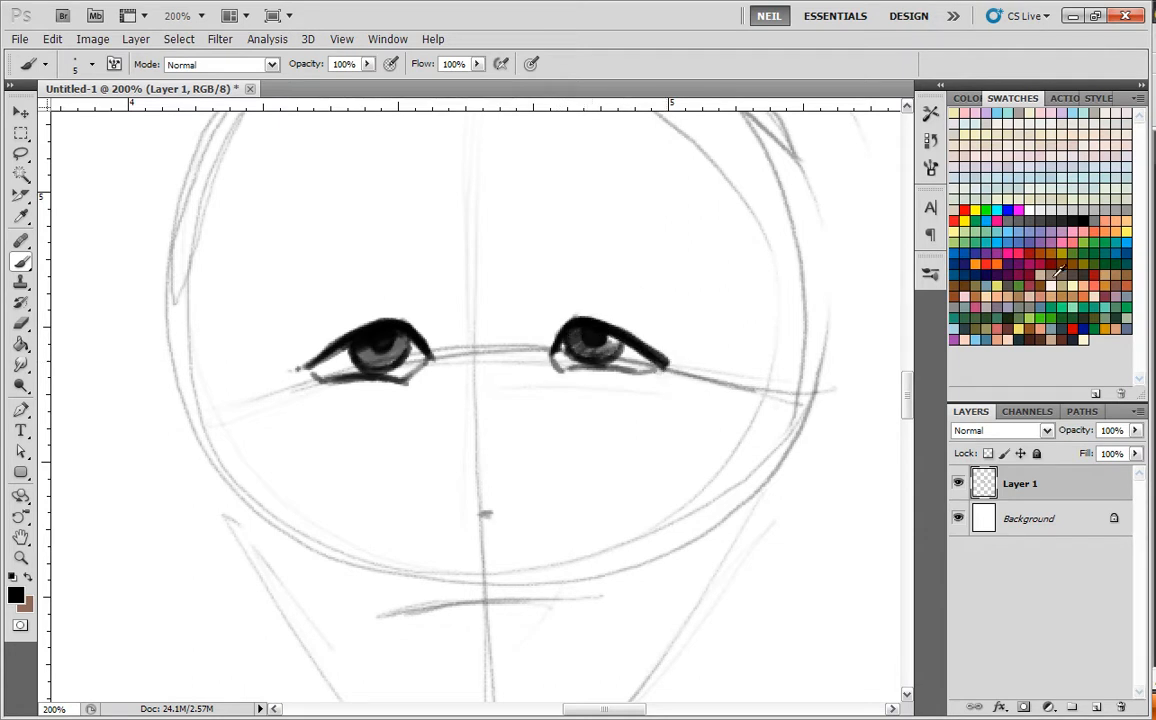
left_click(598, 343)
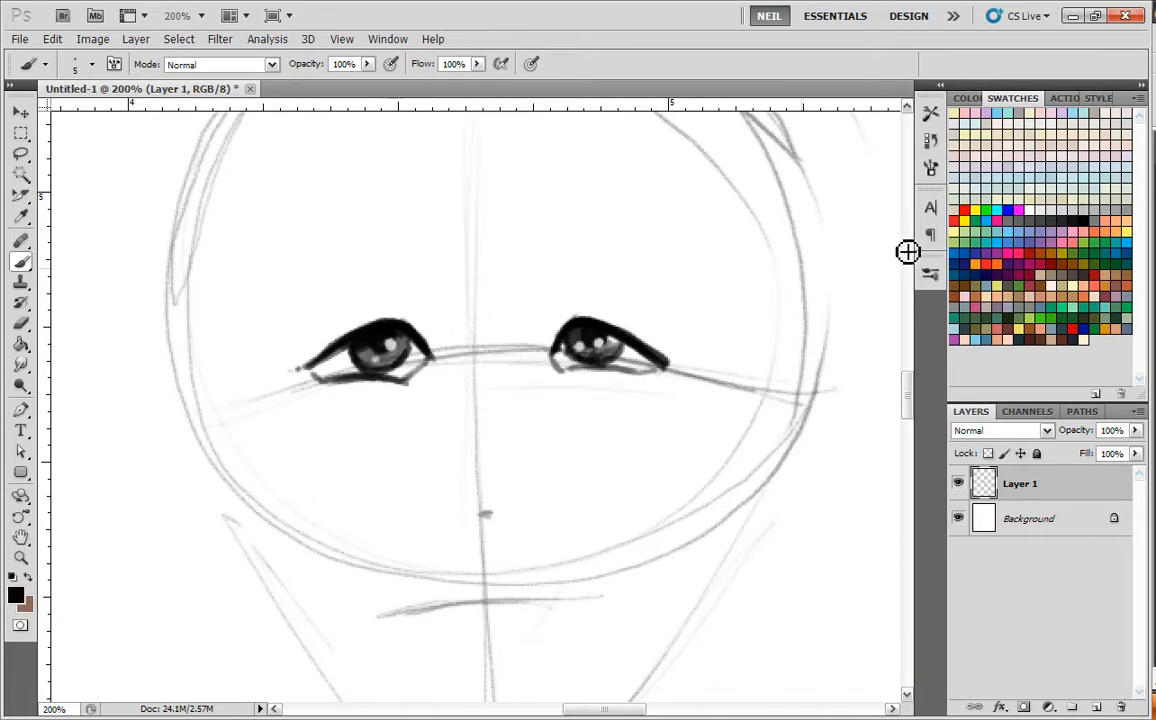
Draw the eyelid creases above both eyes and darken the inner eye corners.
mouse_move(443, 338)
left_mouse_down()
mouse_move(413, 315)
mouse_move(315, 340)
left_mouse_up()
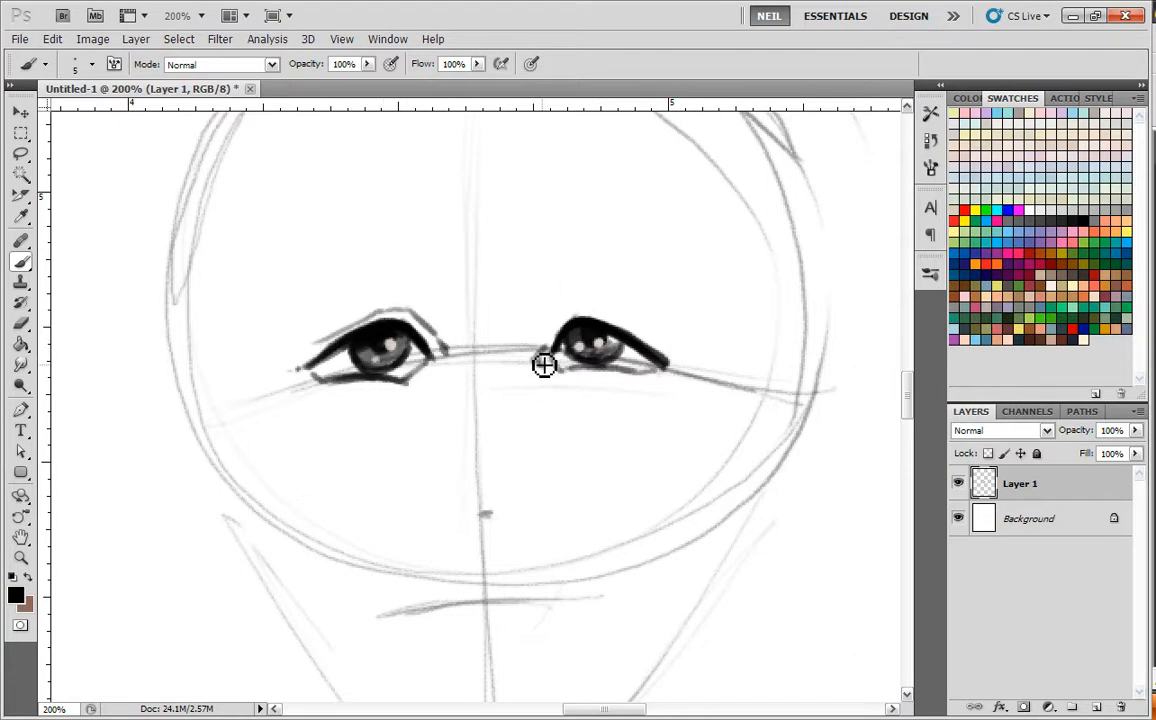
left_click_drag(543, 354, 567, 320)
left_click_drag(647, 336, 556, 326)
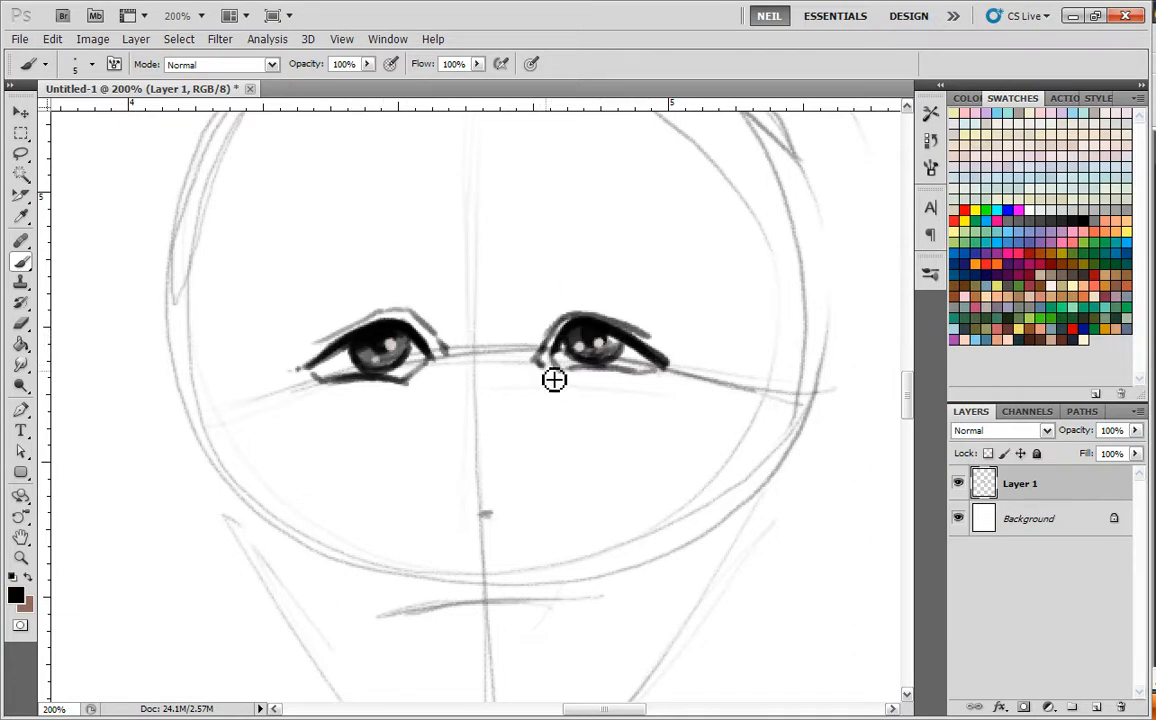
mouse_move(444, 356)
left_mouse_down()
mouse_move(428, 330)
mouse_move(296, 377)
left_mouse_up()
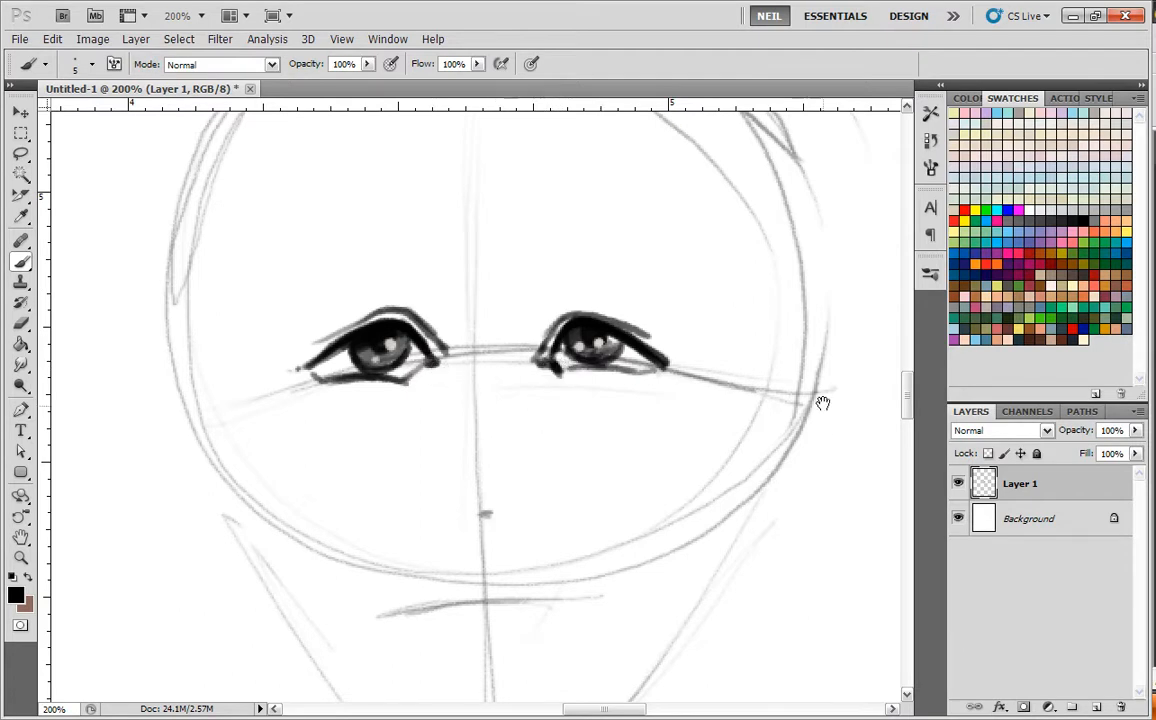
left_click_drag(792, 424, 640, 362)
mouse_move(757, 210)
left_mouse_down()
mouse_move(735, 305)
mouse_move(741, 289)
mouse_move(738, 441)
mouse_move(722, 511)
mouse_move(668, 570)
left_mouse_up()
key("ctrl+alt+z")
key("ctrl+alt+z")
key("ctrl+alt+z")
key("ctrl+alt+z")
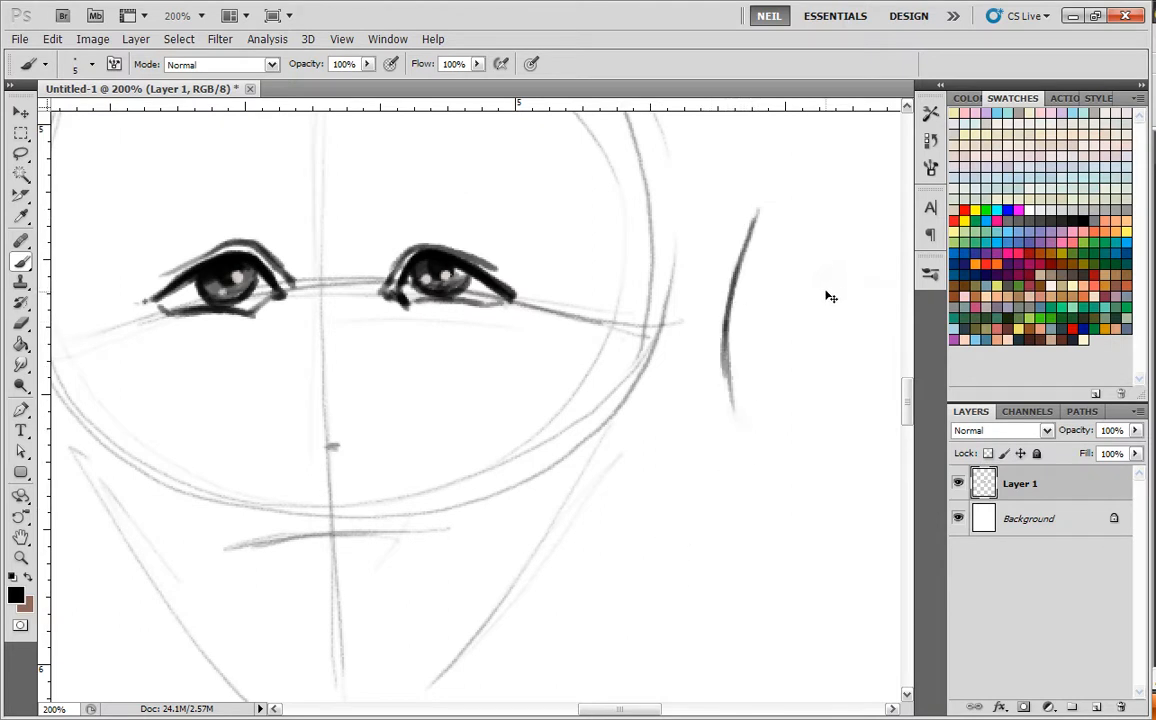
key("ctrl+alt+z")
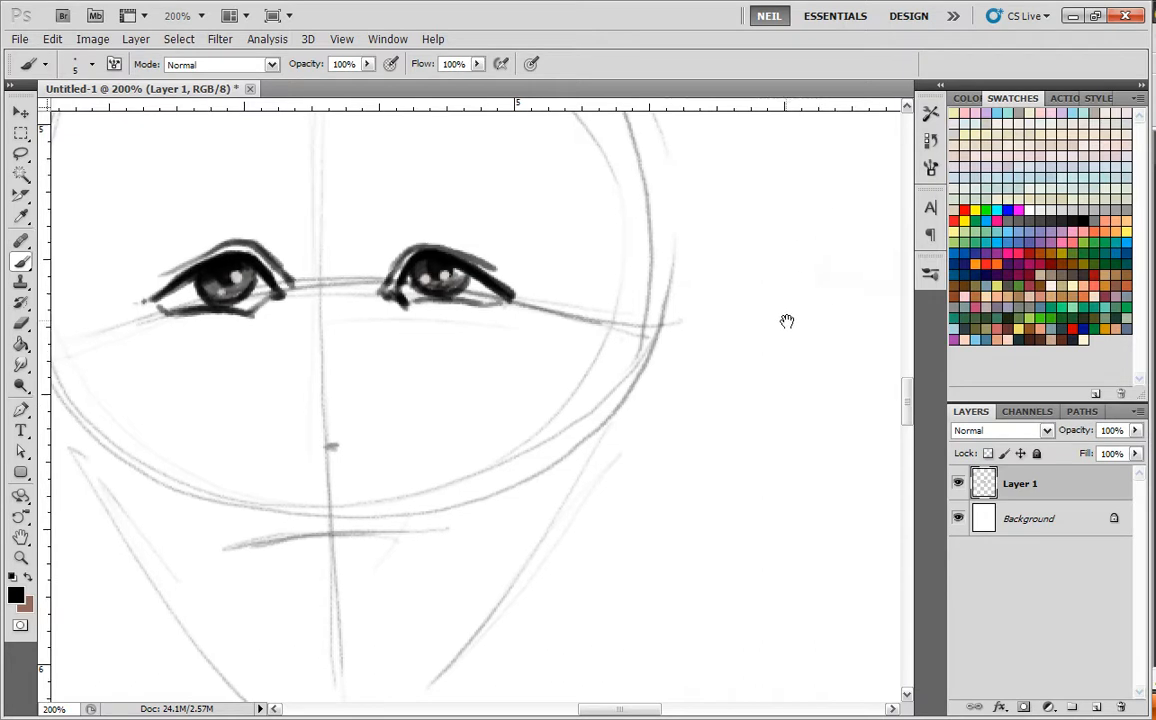
mouse_move(802, 162)
left_mouse_down()
mouse_move(758, 284)
mouse_move(767, 349)
mouse_move(739, 468)
mouse_move(690, 515)
left_mouse_up()
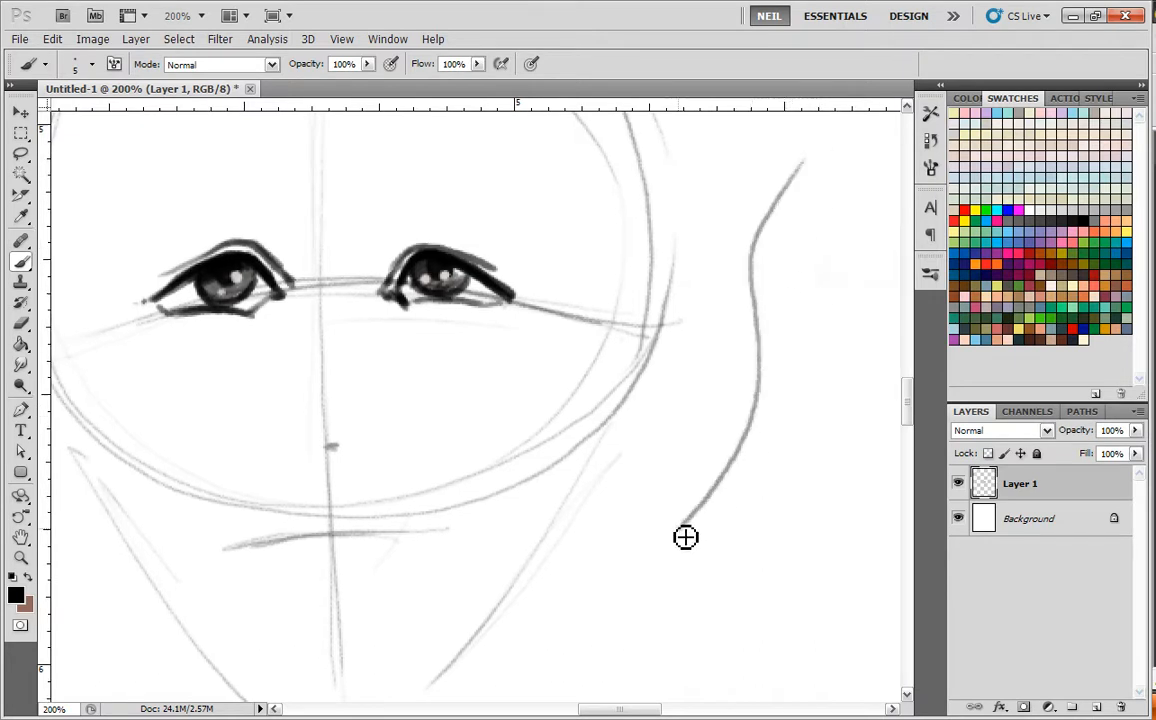
key("ctrl+alt+z")
left_click_drag(810, 162, 750, 298)
left_click_drag(812, 178, 720, 444)
key("ctrl+alt+z")
key("ctrl+alt+z")
mouse_move(805, 170)
left_mouse_down()
mouse_move(775, 230)
mouse_move(755, 349)
mouse_move(691, 476)
mouse_move(764, 301)
mouse_move(764, 265)
mouse_move(813, 179)
mouse_move(765, 256)
mouse_move(759, 332)
mouse_move(694, 467)
left_mouse_up()
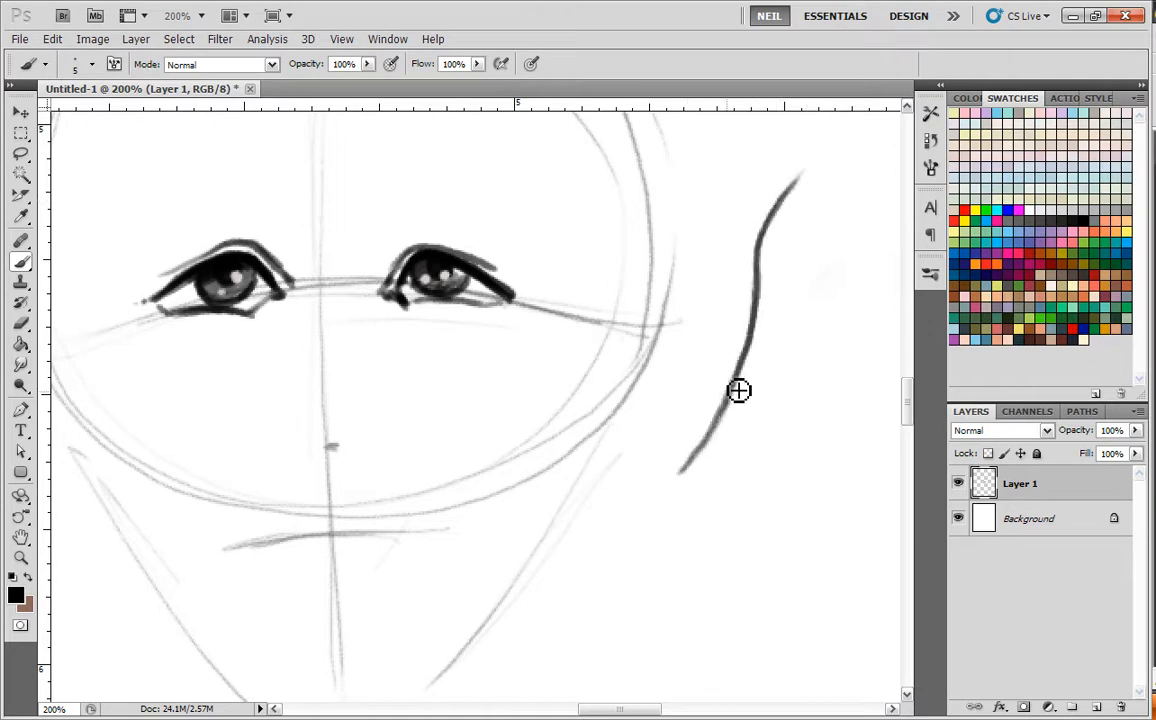
mouse_move(782, 212)
left_mouse_down()
mouse_move(818, 262)
mouse_move(717, 316)
mouse_move(714, 369)
mouse_move(744, 407)
mouse_move(727, 461)
mouse_move(684, 482)
mouse_move(736, 395)
mouse_move(707, 356)
mouse_move(717, 315)
mouse_move(826, 247)
mouse_move(825, 205)
mouse_move(806, 192)
mouse_move(773, 224)
mouse_move(741, 427)
left_mouse_up()
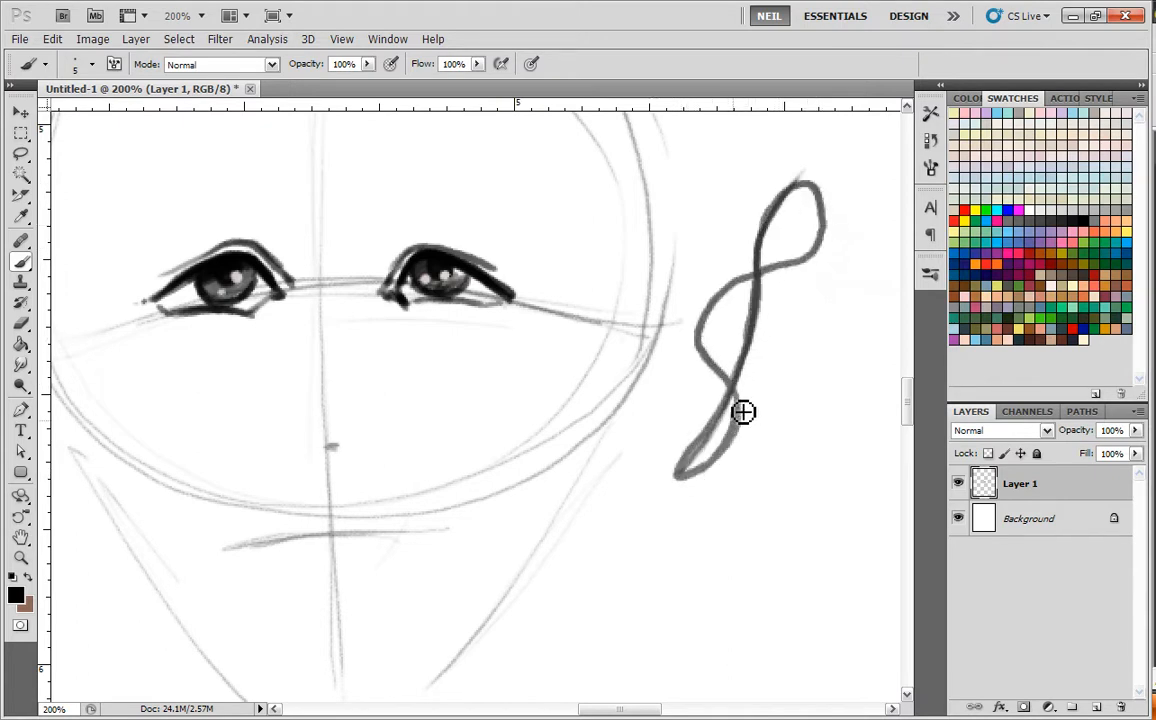
key("ctrl+alt+z")
key("ctrl+alt+z")
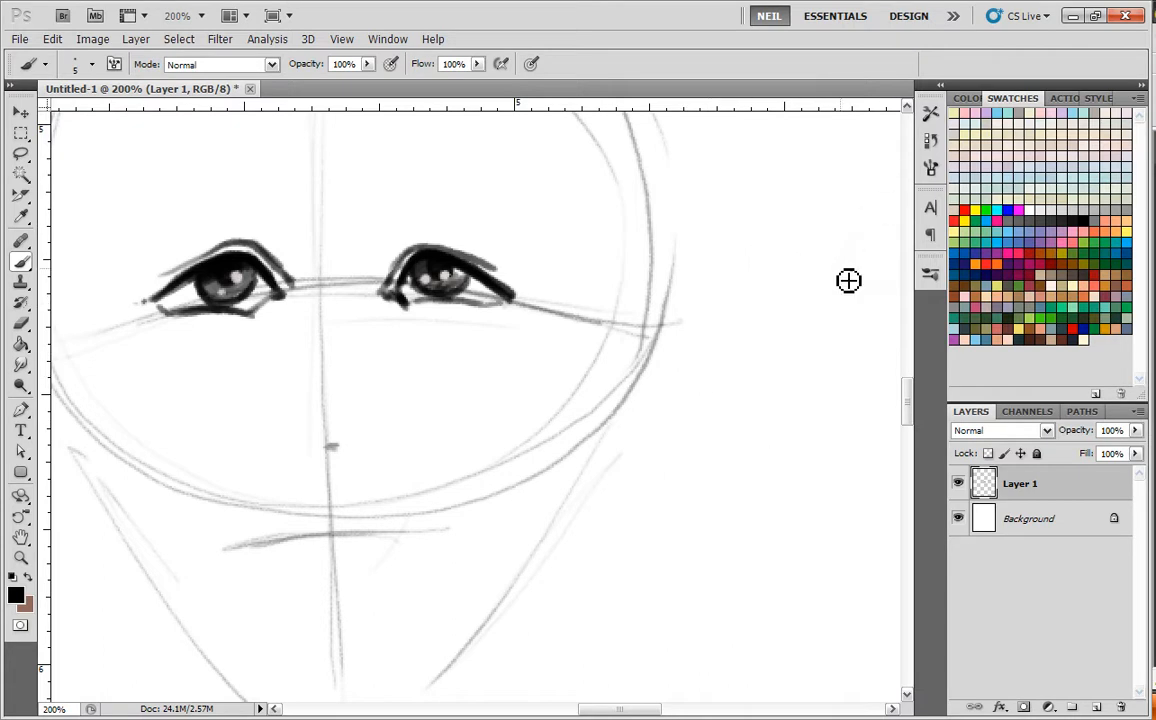
left_click_drag(802, 186, 724, 459)
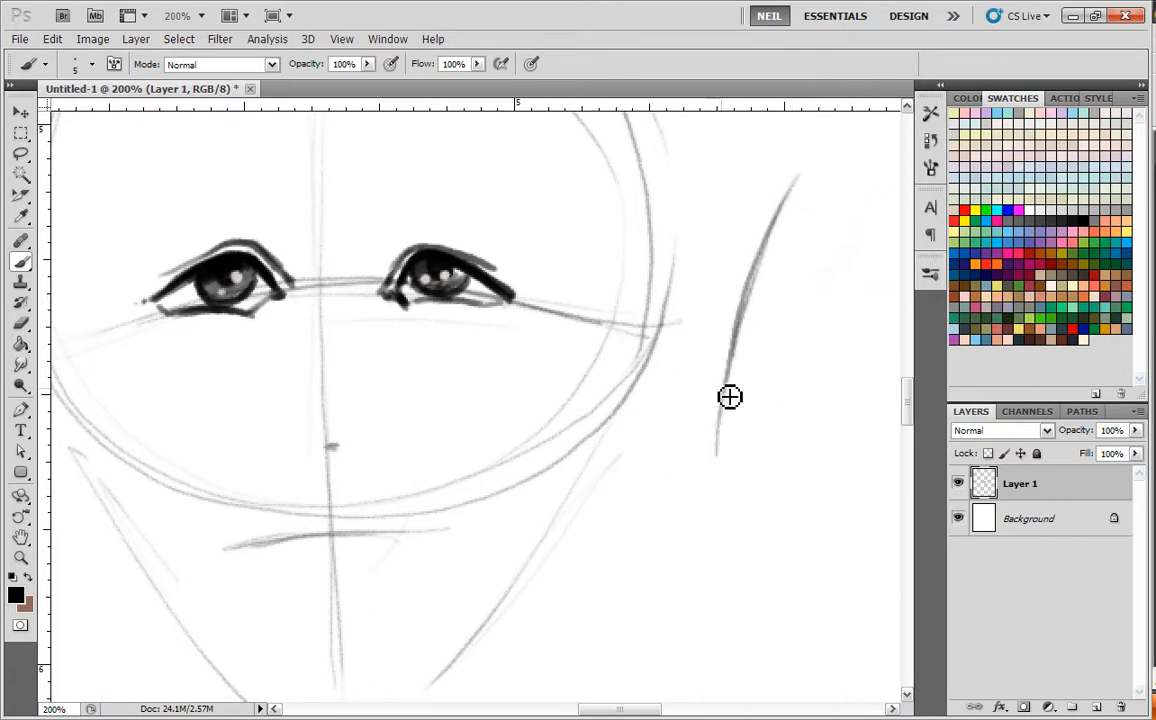
mouse_move(790, 224)
left_mouse_down()
mouse_move(728, 410)
mouse_move(734, 580)
left_mouse_up()
key("ctrl+alt+z")
key("ctrl+alt+z")
key("ctrl+alt+z")
key("ctrl+alt+z")
left_click_drag(800, 201, 659, 572)
key("ctrl+alt+z")
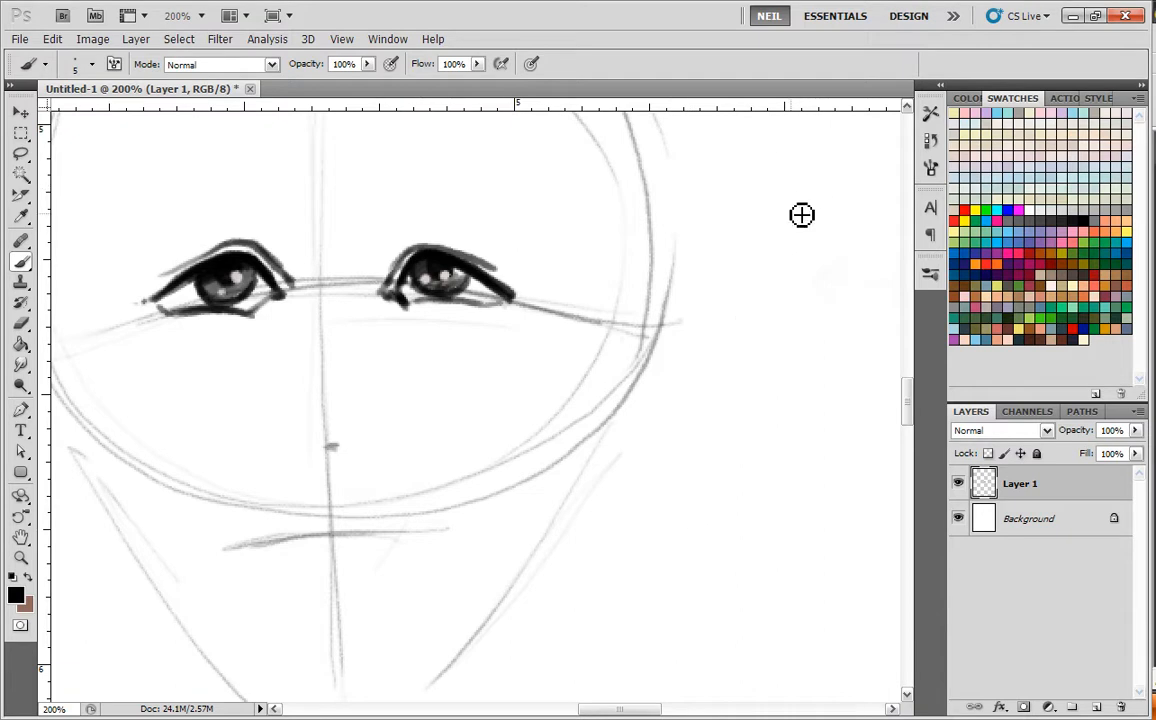
left_click_drag(790, 240, 726, 365)
left_click_drag(810, 182, 684, 508)
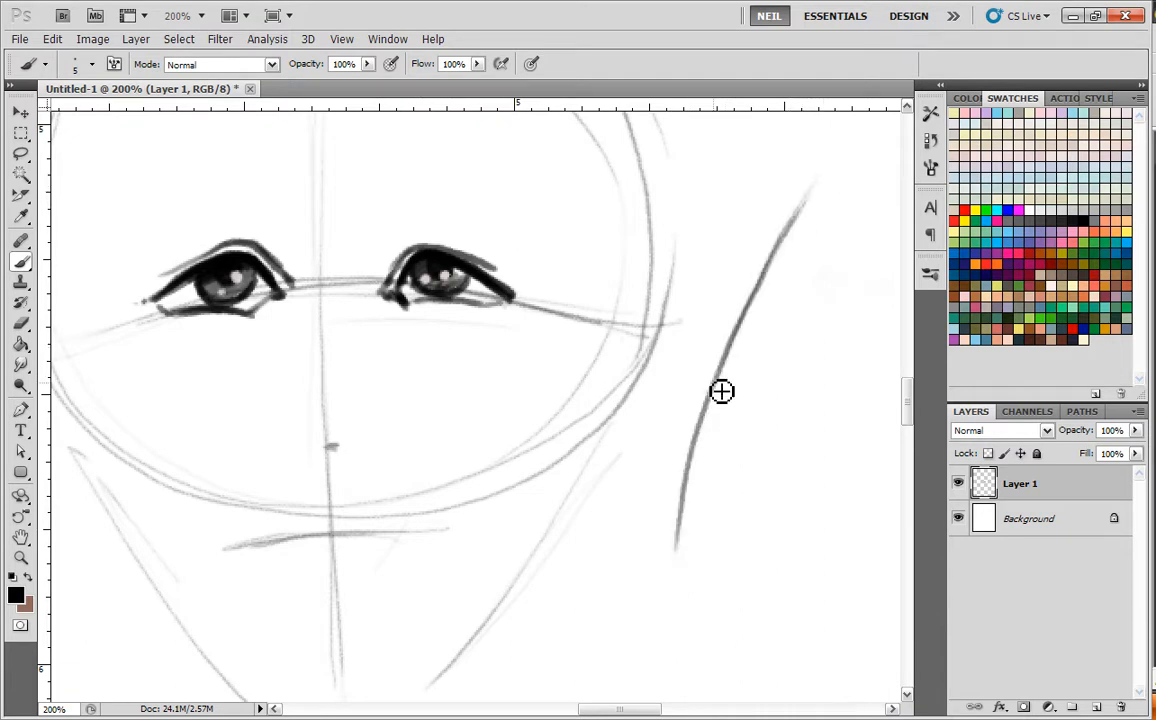
key("ctrl+alt+z")
key("ctrl+alt+z")
key("ctrl+alt+z")
Draw the nose on the centre line with its underside, both nostril wings and a short bridge stroke below the eyes.
key("space")
mouse_move(433, 412)
left_mouse_down()
mouse_move(548, 442)
mouse_move(556, 469)
left_mouse_up()
key("space")
mouse_move(430, 461)
left_mouse_down()
mouse_move(464, 480)
mouse_move(507, 458)
mouse_move(452, 472)
mouse_move(405, 462)
mouse_move(419, 447)
left_mouse_up()
left_click_drag(512, 471, 508, 442)
left_click_drag(440, 405, 441, 349)
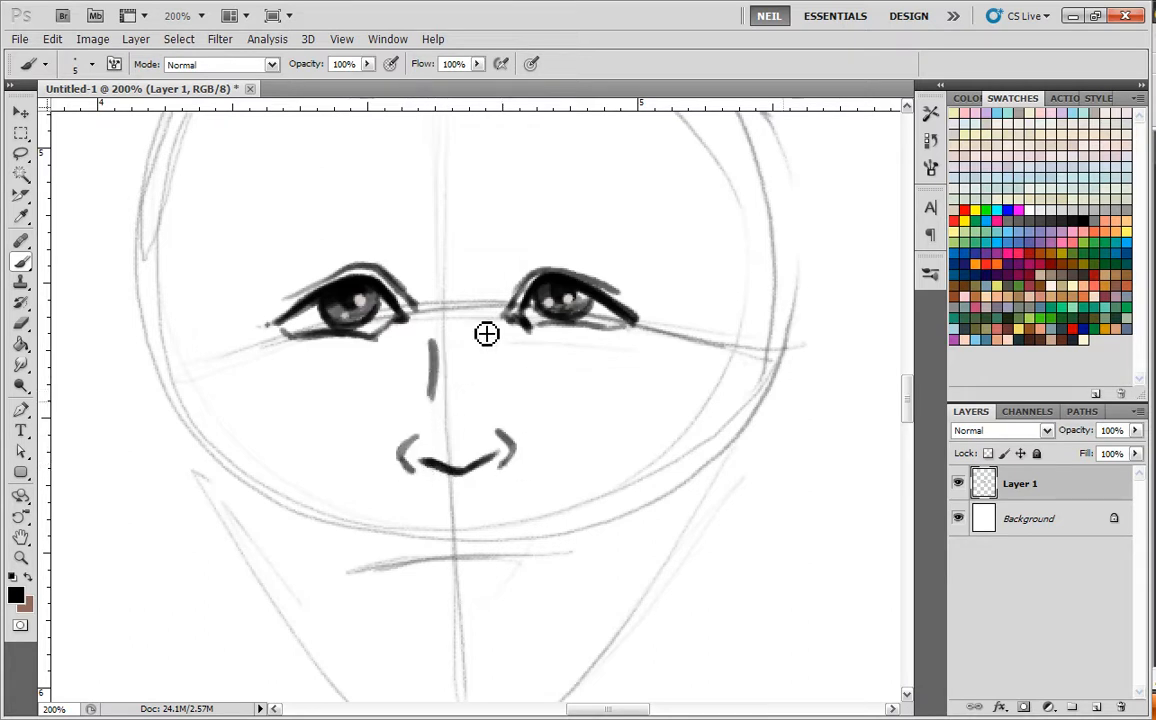
key("ctrl+minus")
key("ctrl+plus")
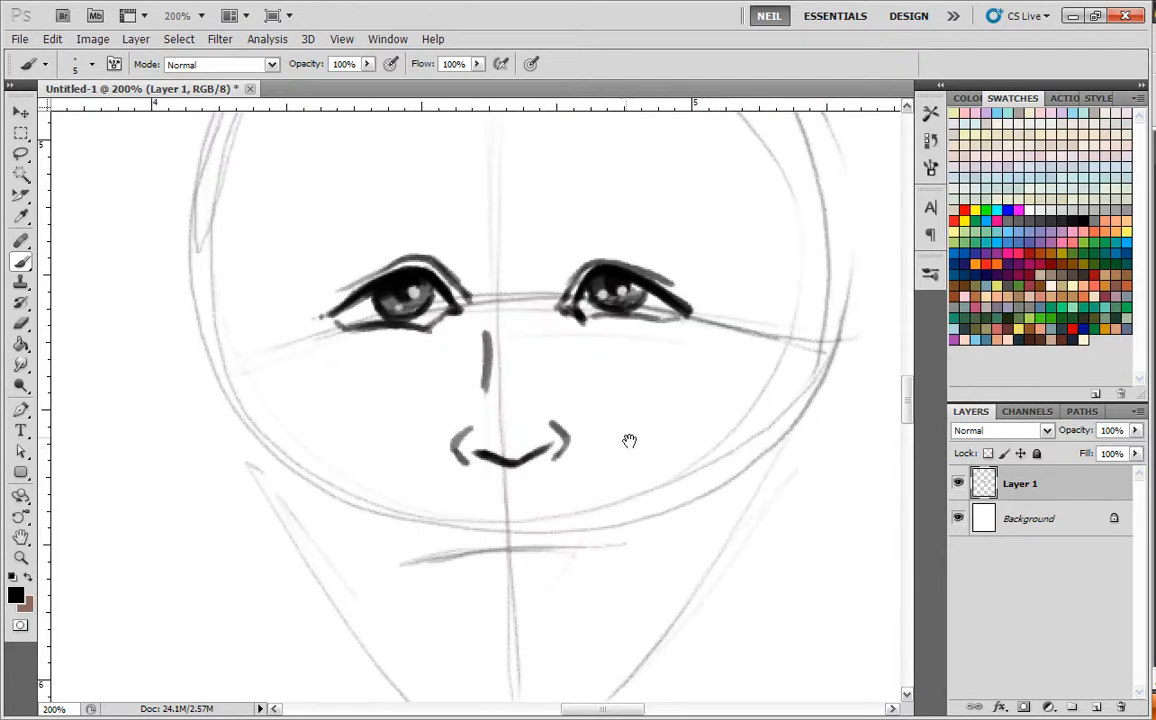
Draw the face's side contours from the temples down past the cheekbones on both sides of the head.
left_click_drag(232, 268, 233, 290)
mouse_move(238, 278)
left_mouse_down()
mouse_move(234, 323)
mouse_move(232, 256)
mouse_move(249, 444)
mouse_move(264, 474)
left_mouse_up()
left_click_drag(773, 353, 658, 403)
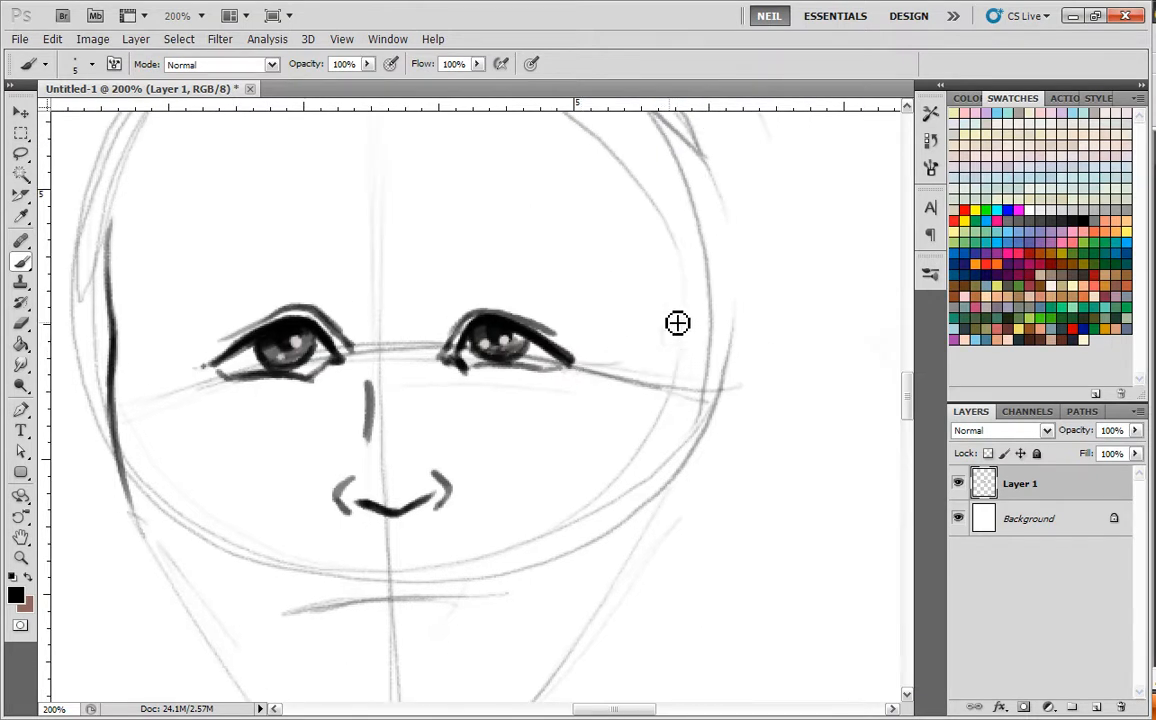
left_click_drag(678, 296, 658, 351)
key("ctrl+z")
left_click_drag(667, 264, 649, 345)
mouse_move(652, 218)
left_mouse_down()
mouse_move(656, 426)
mouse_move(631, 492)
left_mouse_up()
Draw a short, flat chin line and angular jawlines connecting it to both side contours of the face.
left_click_drag(541, 525, 611, 395)
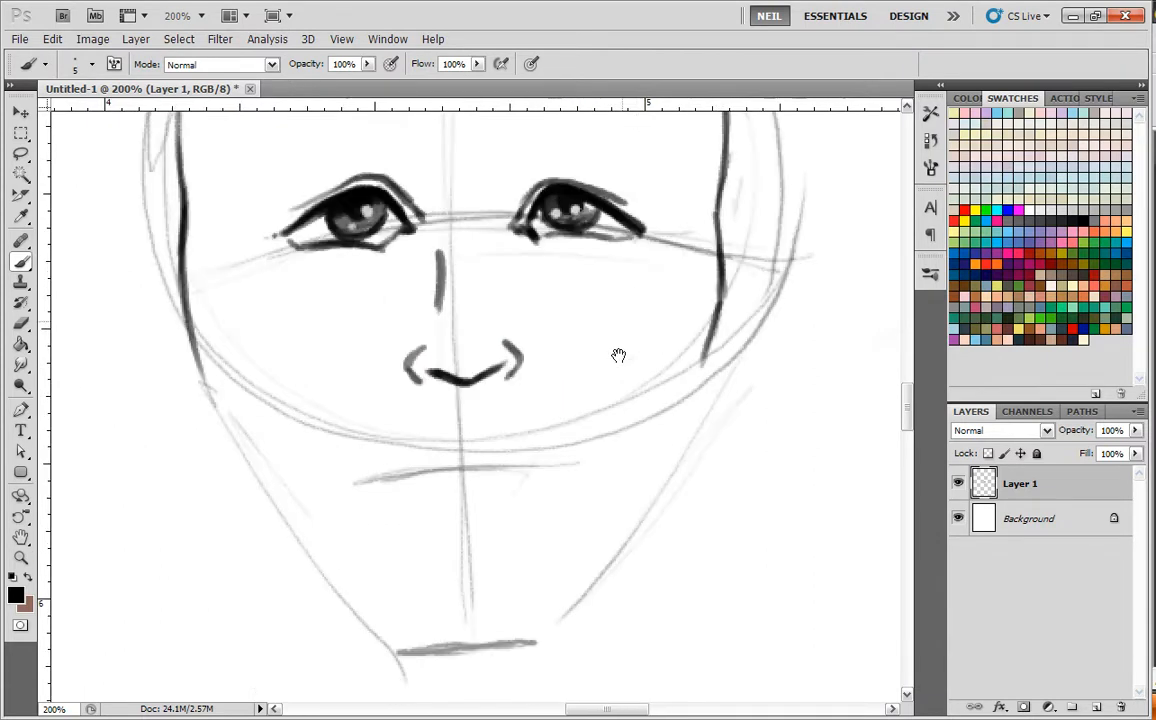
left_click_drag(549, 658, 398, 657)
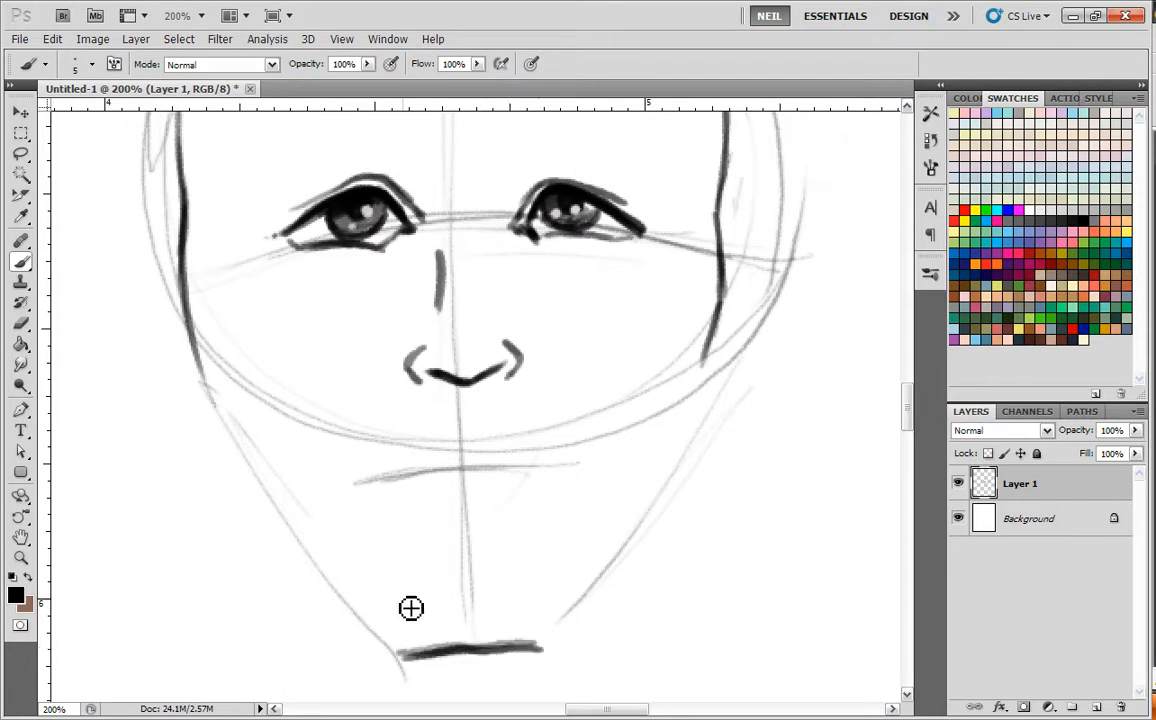
mouse_move(203, 322)
left_mouse_down()
mouse_move(237, 505)
mouse_move(212, 341)
mouse_move(271, 560)
mouse_move(414, 677)
left_mouse_up()
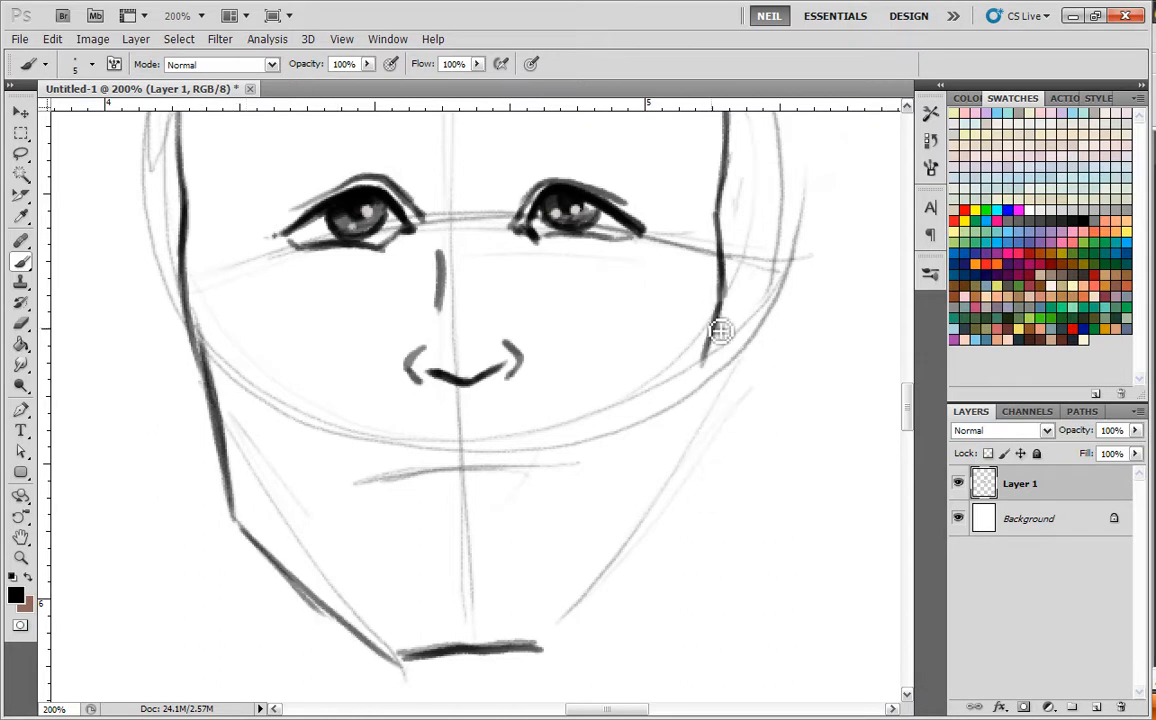
left_click_drag(706, 362, 688, 470)
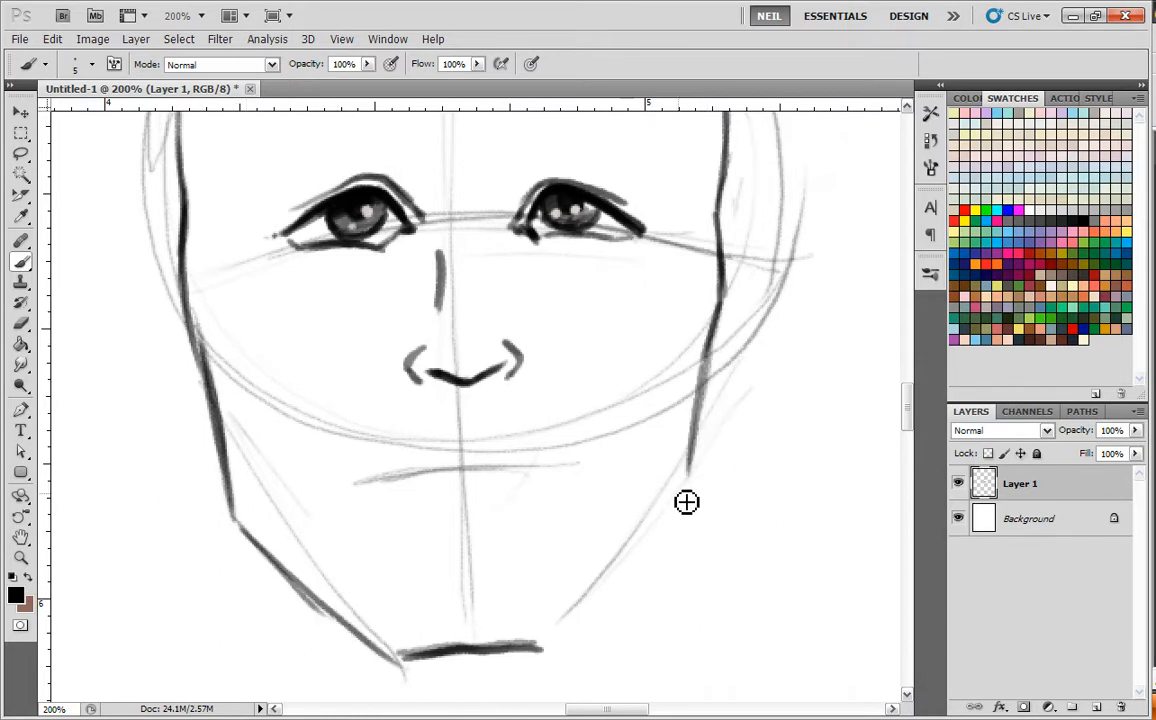
mouse_move(552, 648)
left_mouse_down()
mouse_move(684, 506)
mouse_move(540, 645)
left_mouse_up()
Draw the two sides of the neck running down from the jaw corners.
left_click_drag(532, 590, 552, 407)
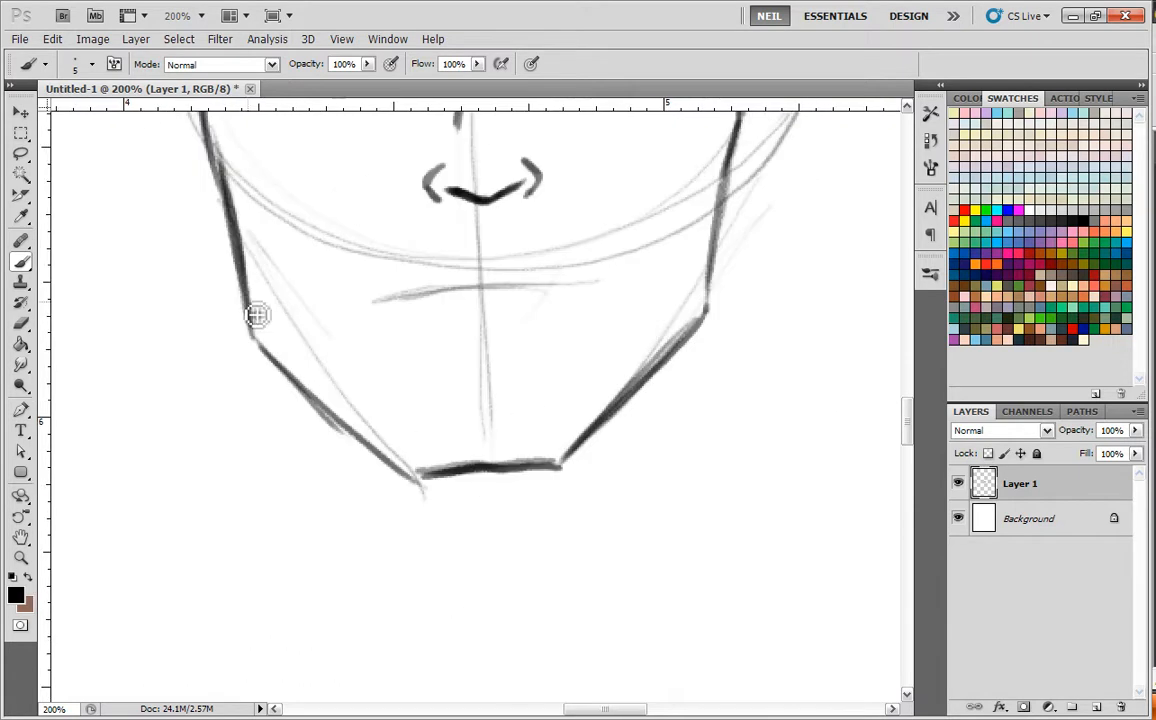
left_click_drag(243, 290, 244, 535)
left_click_drag(722, 242, 695, 545)
Draw the hairline across the forehead with a dip at the centre line, joining the temples on both sides.
key("ctrl+minus")
left_click_drag(774, 418, 722, 526)
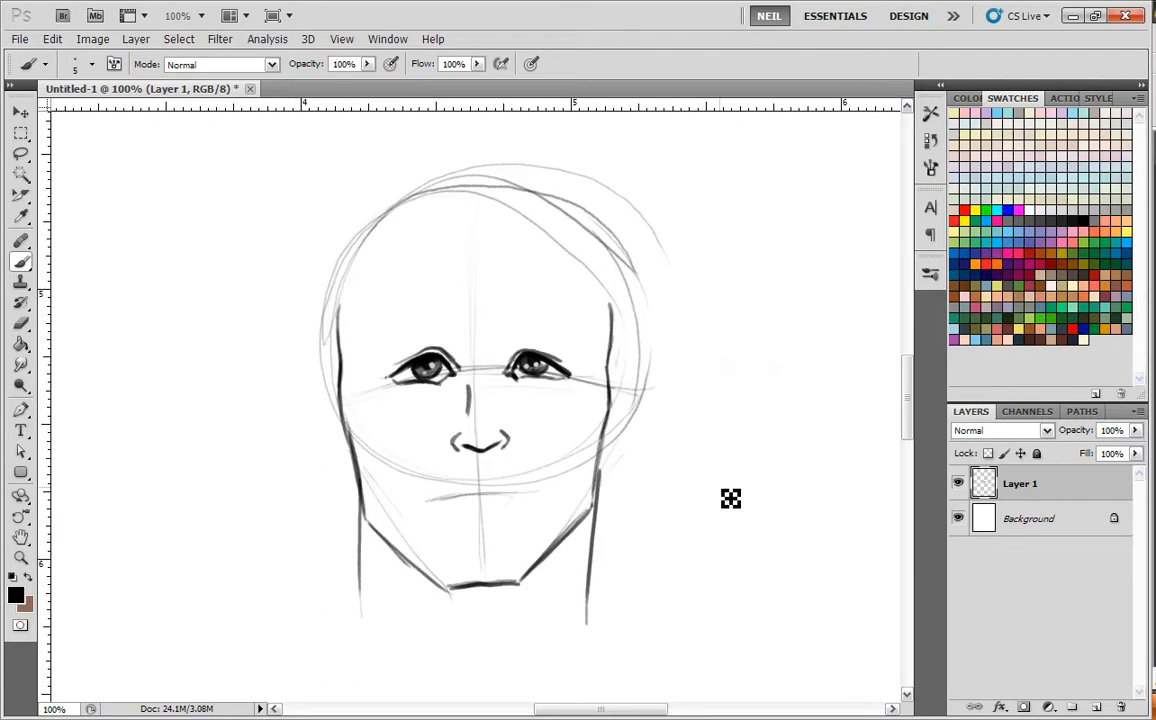
left_click_drag(678, 430, 670, 467)
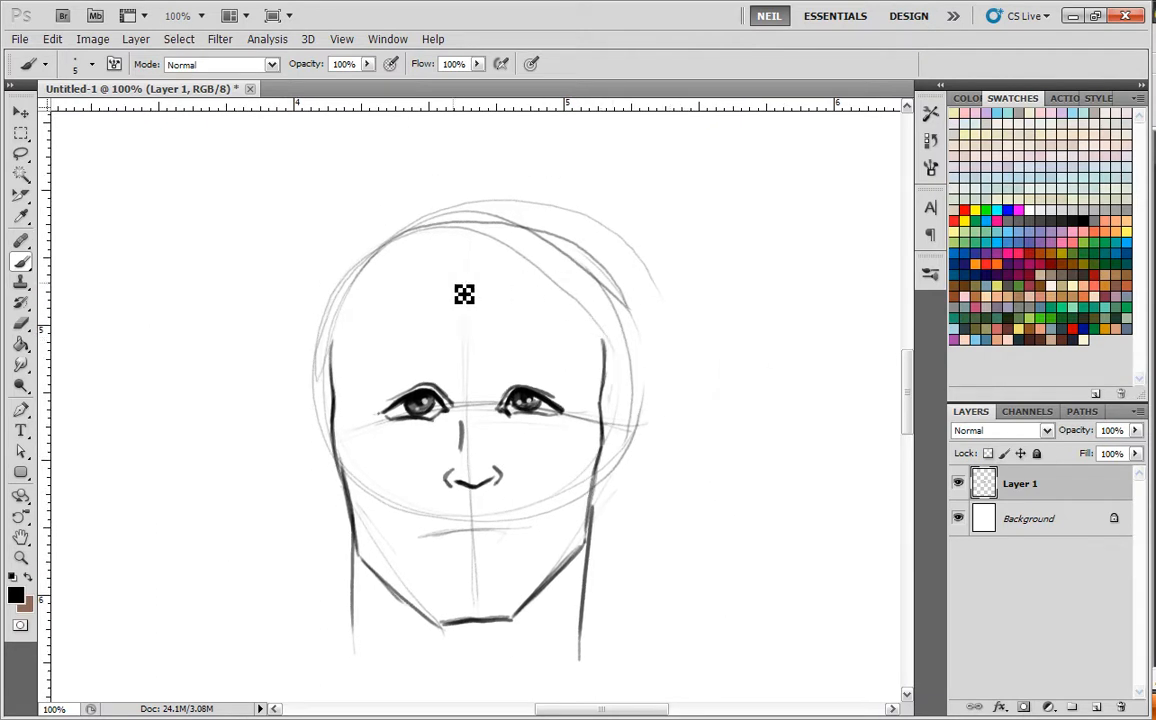
mouse_move(470, 290)
left_mouse_down()
mouse_move(529, 284)
mouse_move(591, 308)
mouse_move(604, 340)
left_mouse_up()
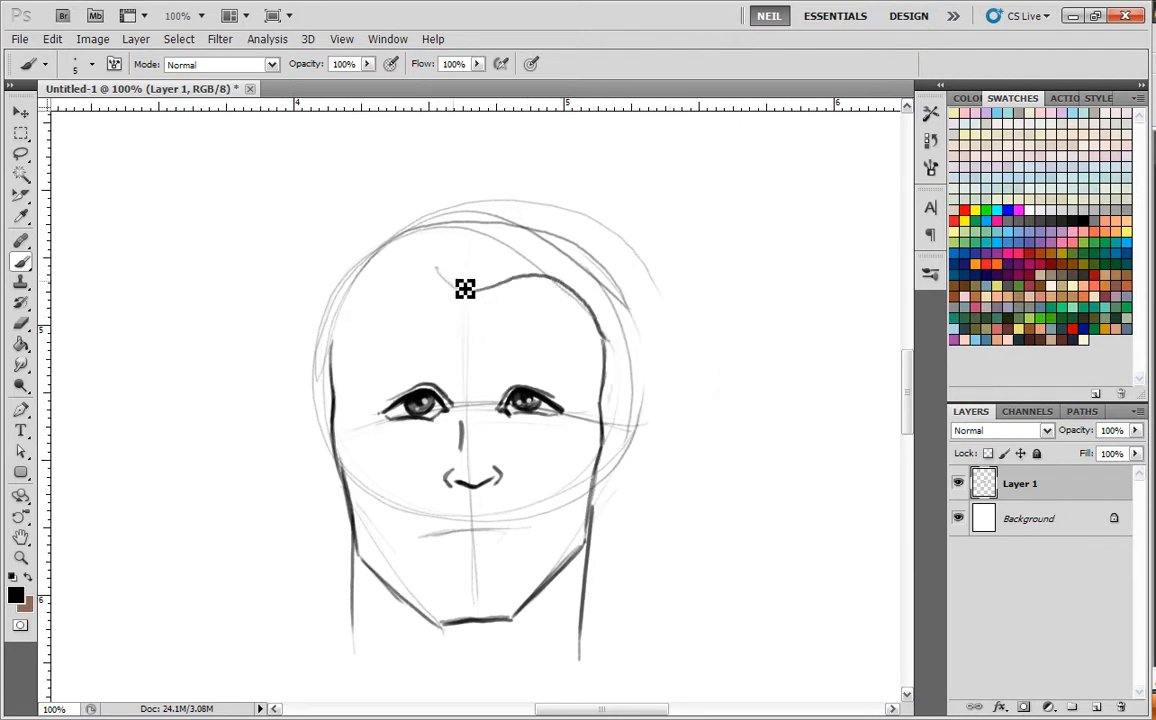
left_click_drag(448, 281, 345, 322)
Draw an ear on each side of the head and the outer hair outline over the skull from ear to ear.
left_click_drag(320, 378, 330, 470)
left_click_drag(607, 393, 598, 448)
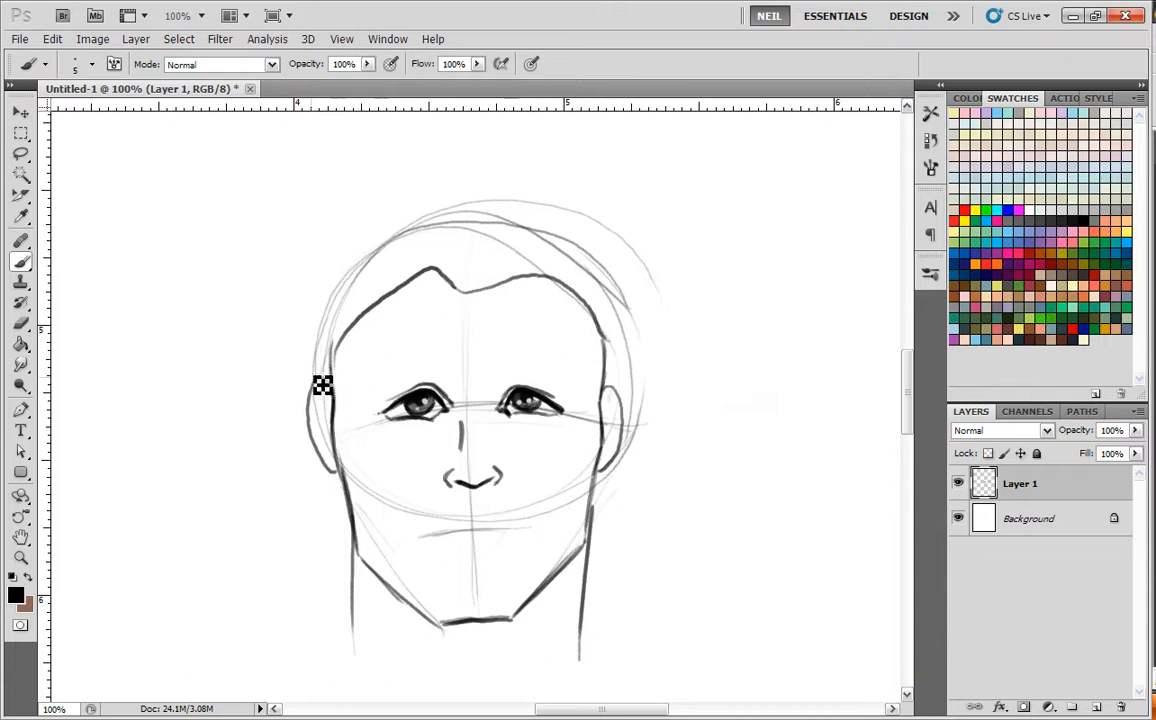
left_click_drag(316, 386, 358, 228)
mouse_move(632, 335)
left_mouse_down()
mouse_move(581, 240)
mouse_move(432, 213)
mouse_move(334, 290)
mouse_move(323, 350)
left_mouse_up()
left_click_drag(738, 574, 741, 550)
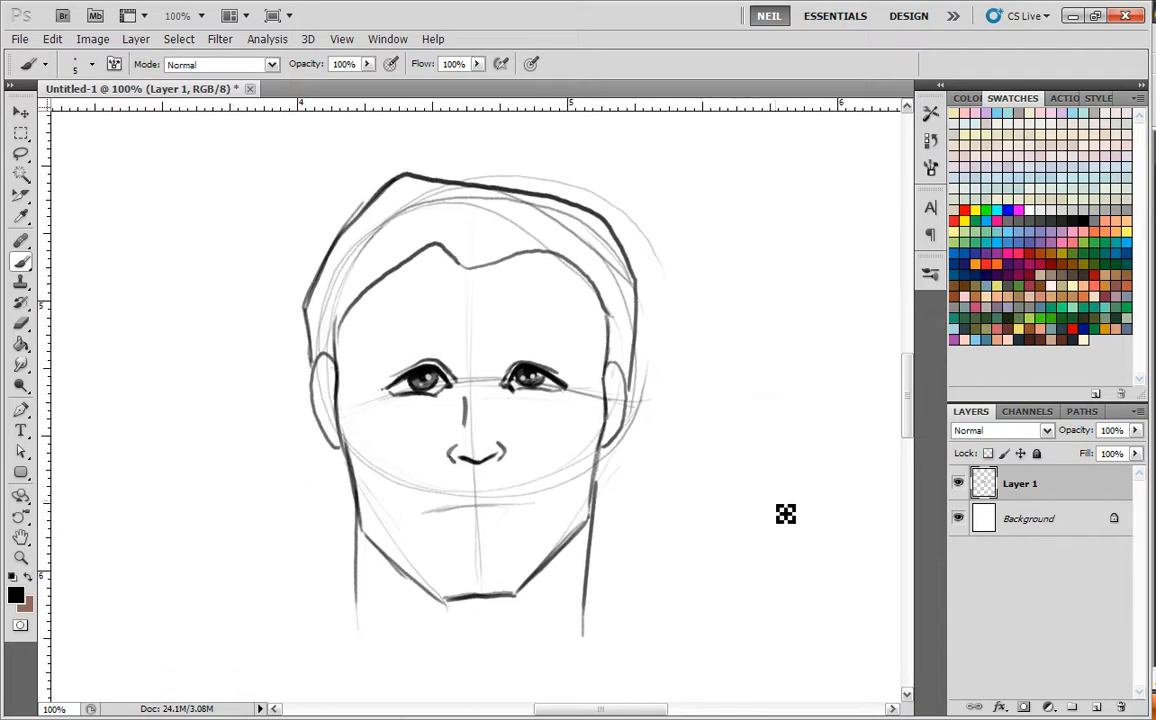
Shade the inner corners of both eyes with short strokes towards the nose bridge.
key("ctrl+plus")
left_click_drag(746, 502, 760, 528)
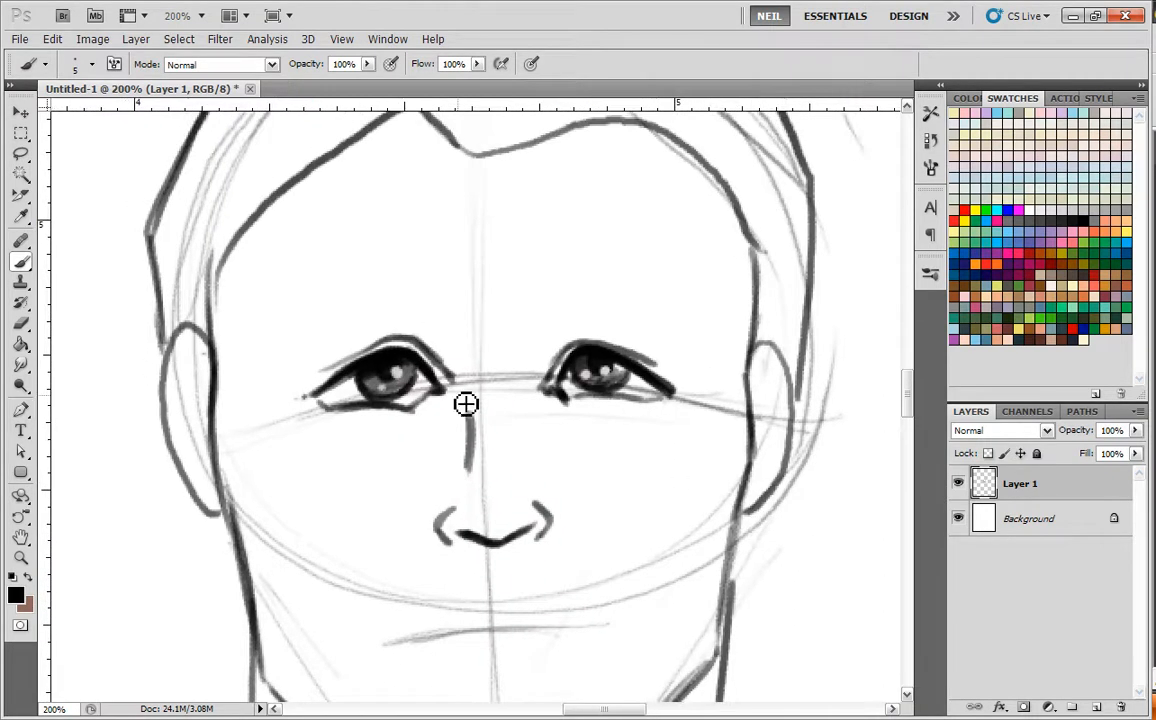
key("ctrl+minus")
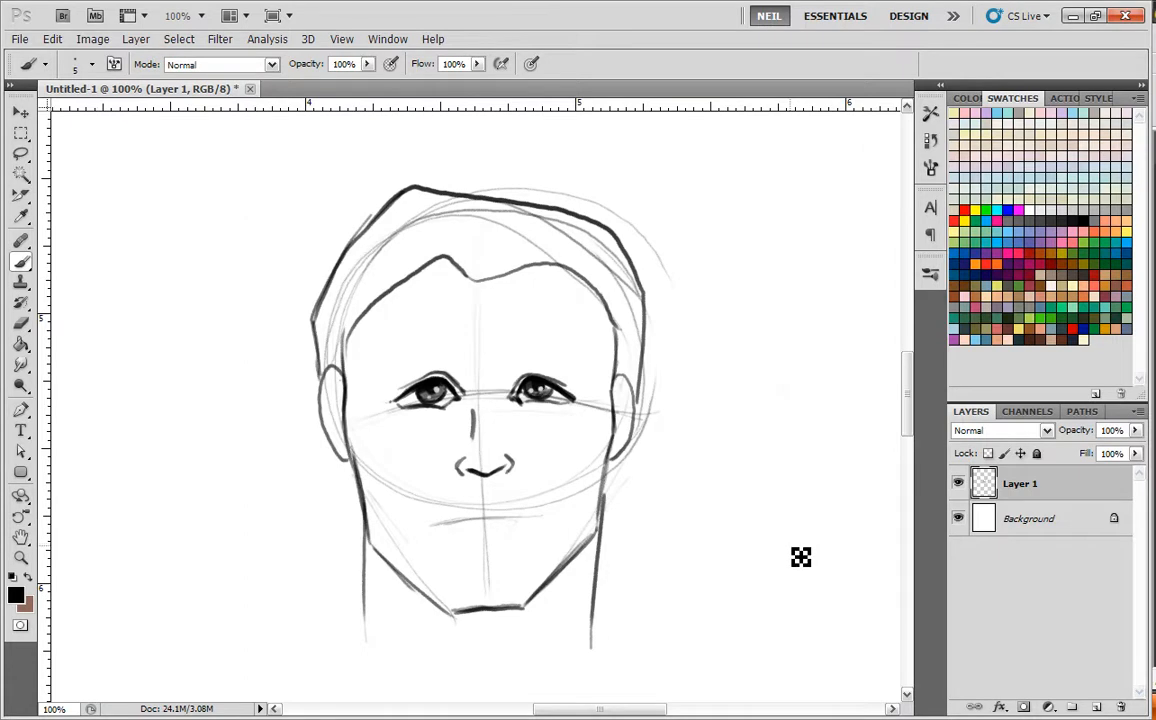
key("ctrl+plus")
mouse_move(441, 424)
left_mouse_down()
mouse_move(455, 398)
mouse_move(454, 426)
mouse_move(421, 433)
left_mouse_up()
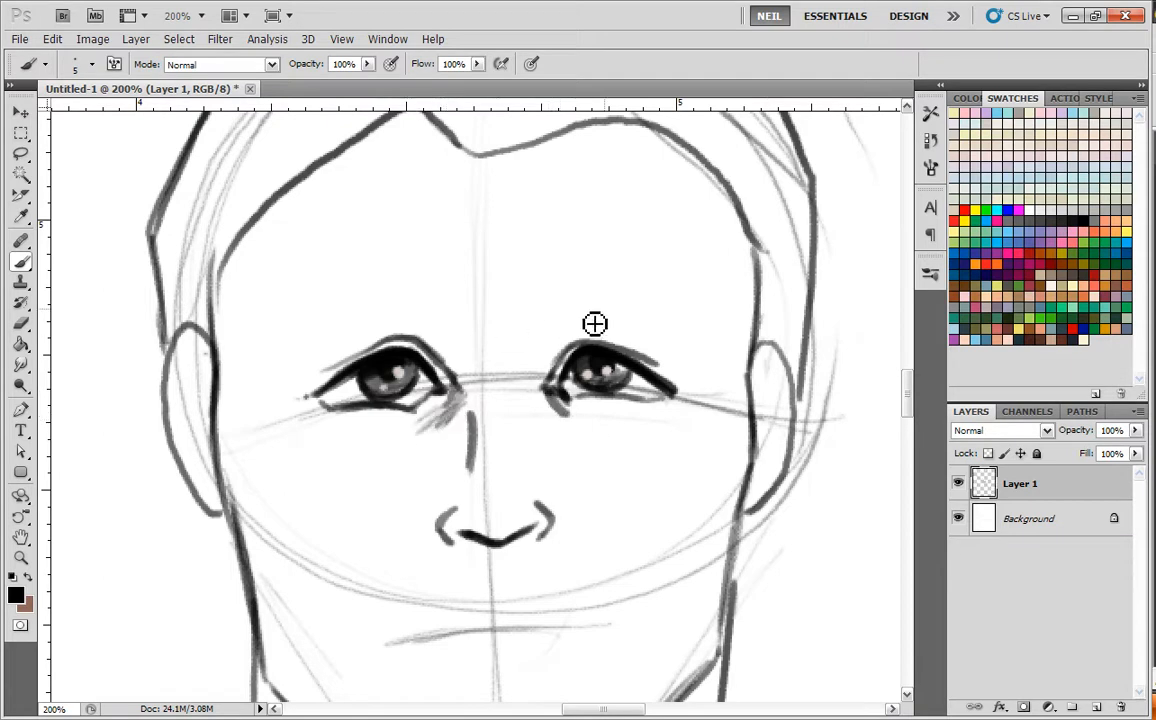
left_click_drag(532, 345, 535, 368)
Draw an arched, tapering eyebrow above the left-hand eye and fill it with grey shading.
mouse_move(388, 377)
left_mouse_down()
mouse_move(348, 395)
mouse_move(398, 408)
mouse_move(423, 450)
left_mouse_up()
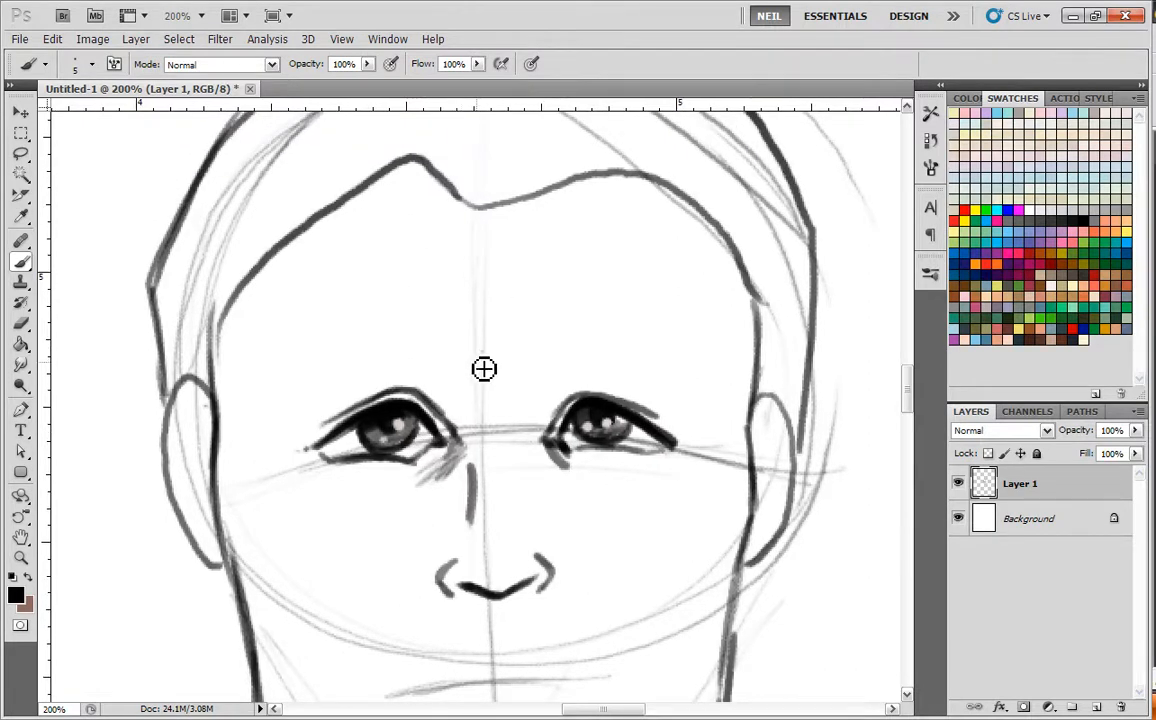
mouse_move(486, 380)
left_mouse_down()
mouse_move(416, 365)
mouse_move(442, 378)
mouse_move(371, 371)
mouse_move(292, 391)
left_mouse_up()
key("ctrl+z")
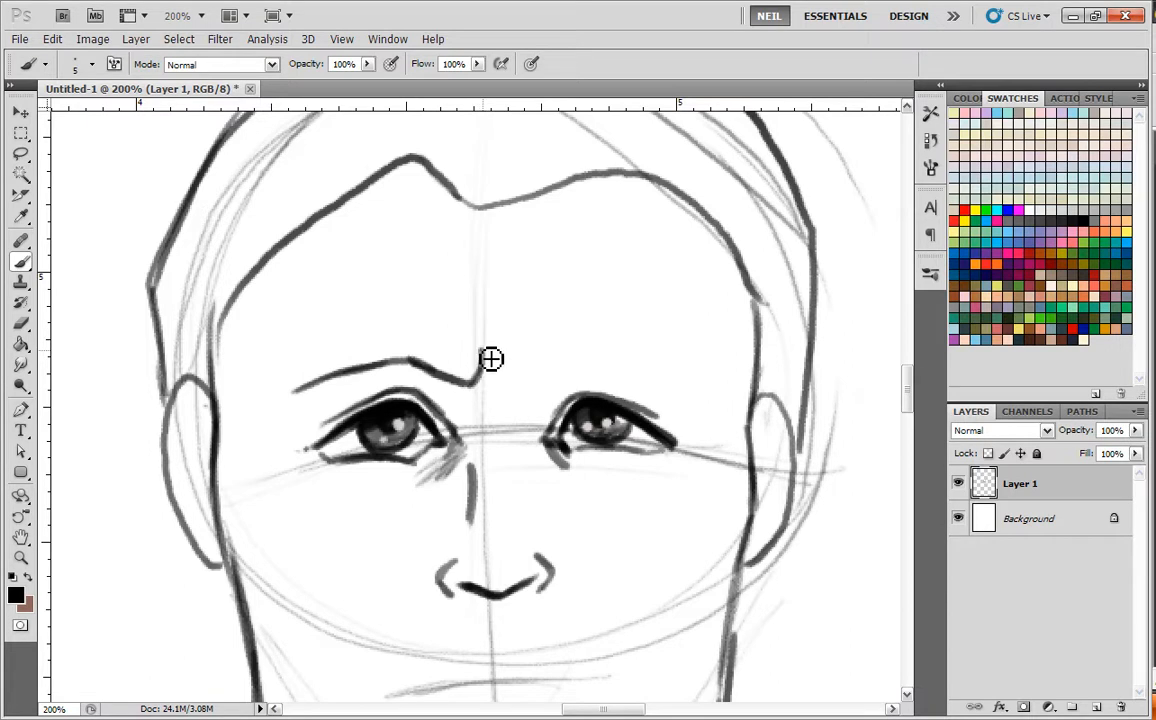
mouse_move(484, 350)
left_mouse_down()
mouse_move(423, 345)
mouse_move(292, 390)
left_mouse_up()
mouse_move(481, 368)
left_mouse_down()
mouse_move(470, 384)
mouse_move(472, 365)
mouse_move(439, 364)
mouse_move(305, 384)
left_mouse_up()
left_click_drag(767, 655, 693, 541)
key("ctrl+minus")
key("ctrl+plus")
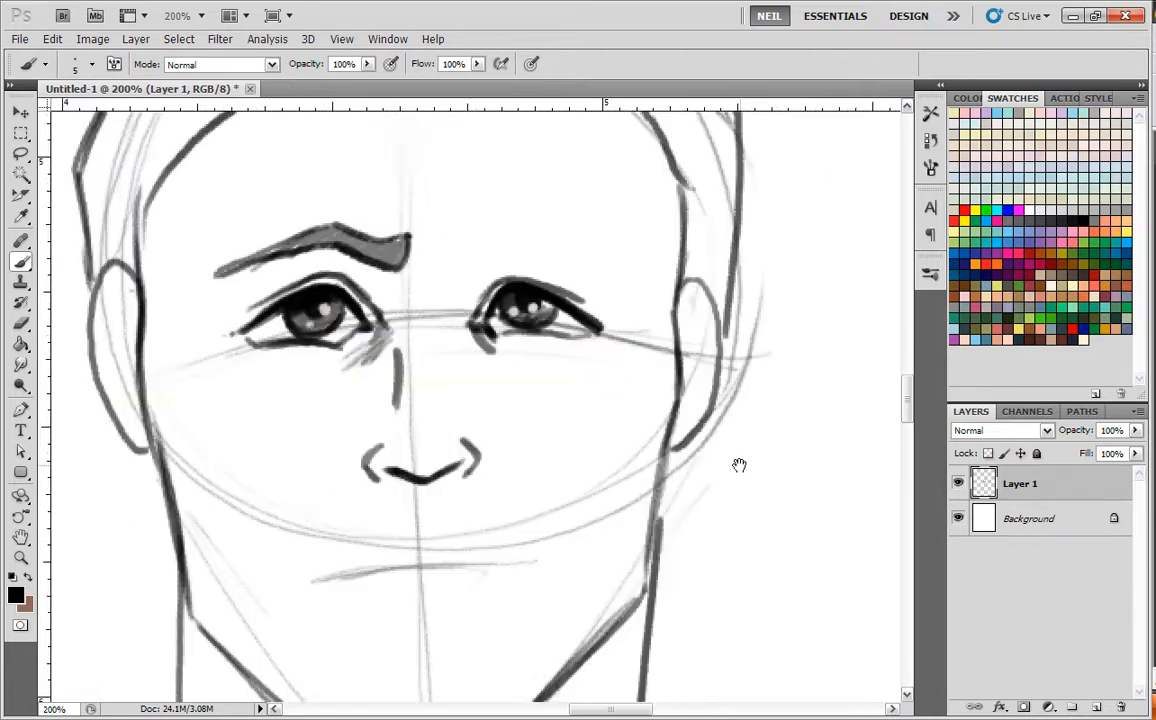
Try out several eyebrow shapes on the blank canvas beside the head, undoing each one.
left_click_drag(716, 467, 676, 460)
left_click_drag(850, 312, 651, 352)
key("ctrl+z")
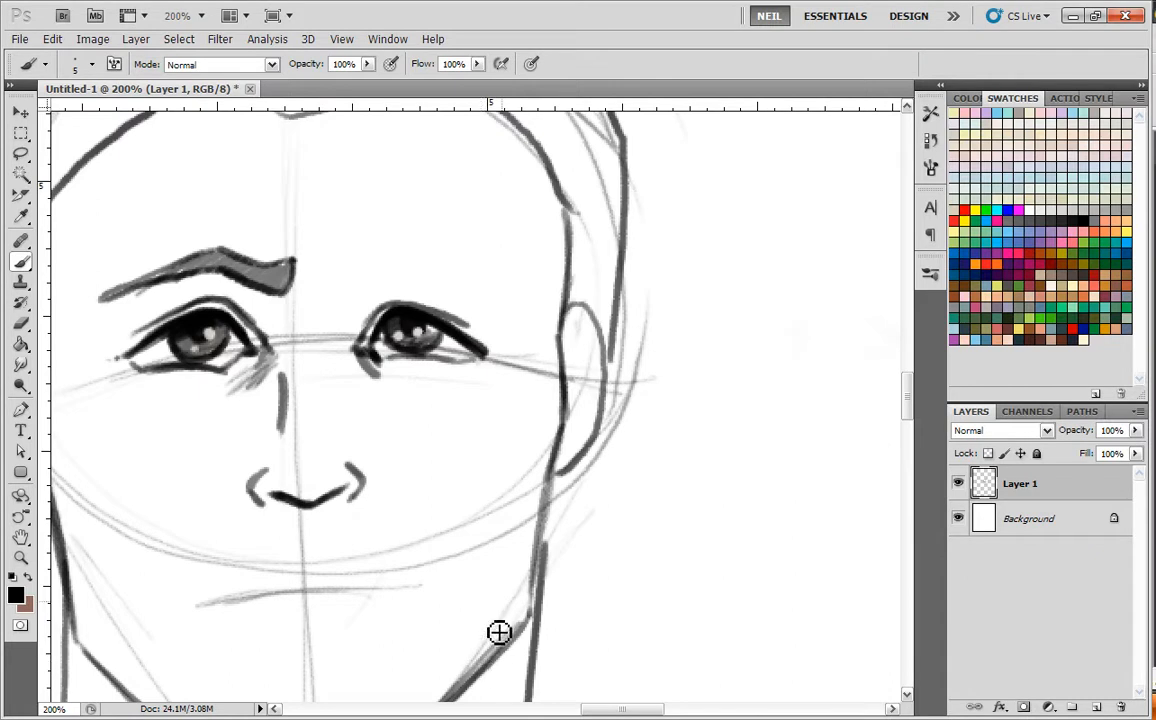
mouse_move(863, 289)
left_mouse_down()
mouse_move(823, 317)
mouse_move(660, 355)
left_mouse_up()
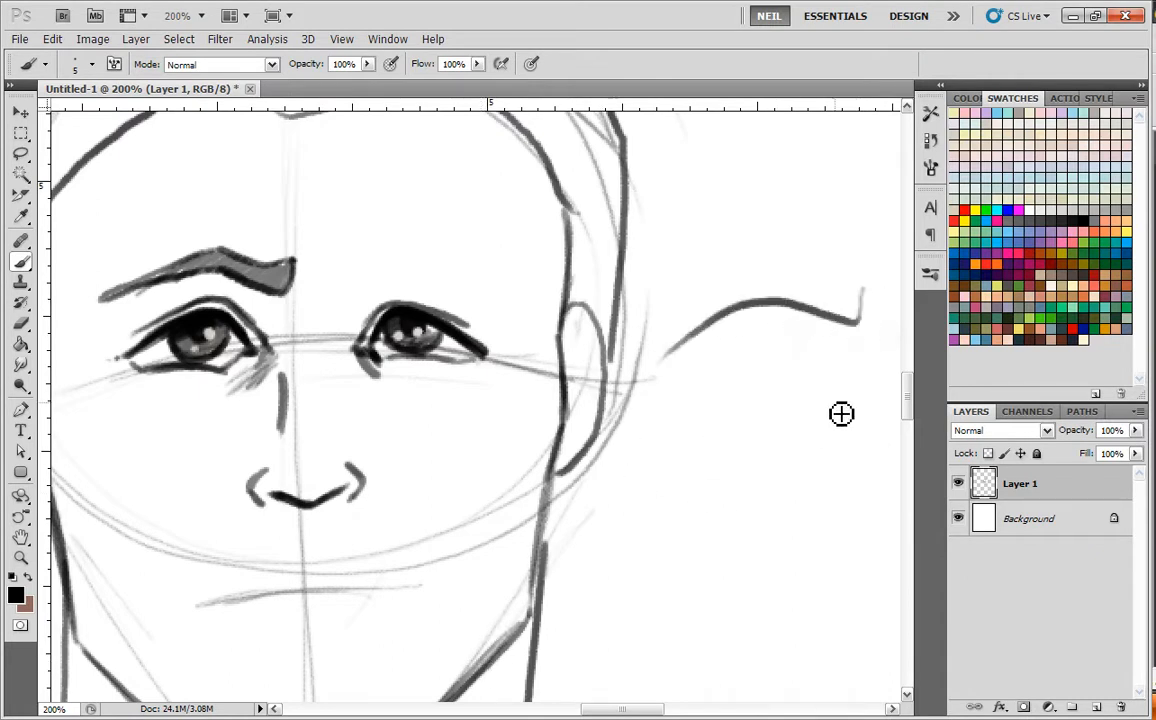
key("ctrl+z")
mouse_move(838, 273)
left_mouse_down()
mouse_move(844, 317)
mouse_move(792, 307)
mouse_move(682, 321)
left_mouse_up()
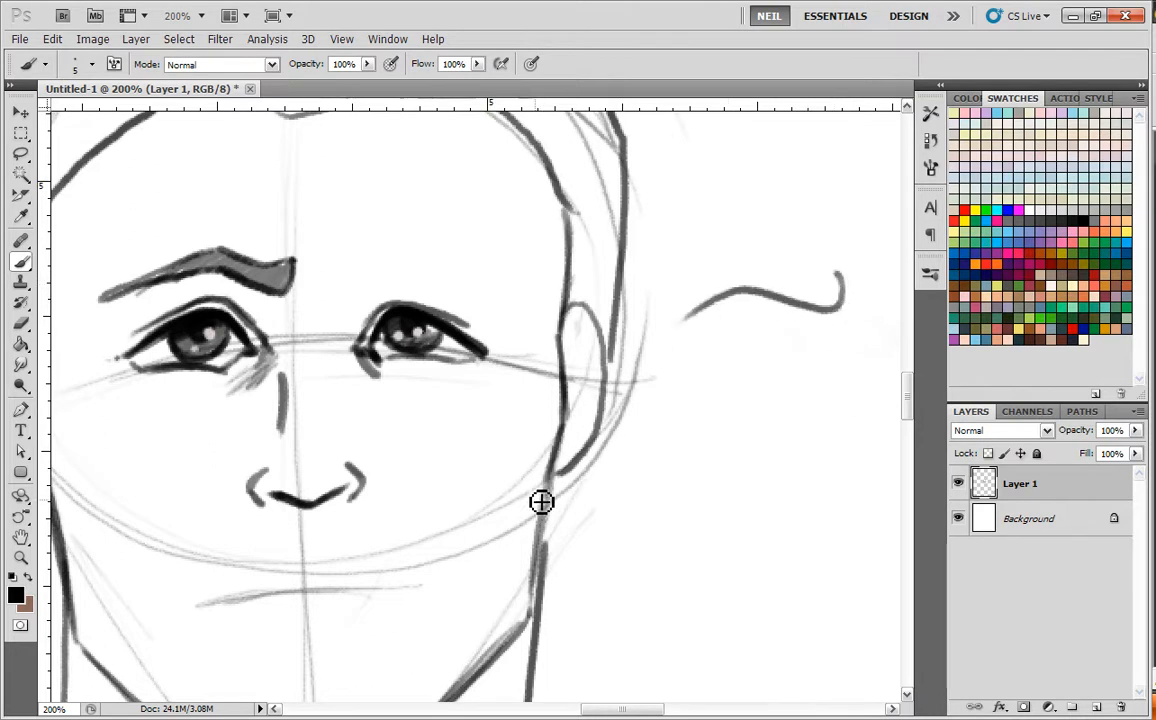
key("ctrl+z")
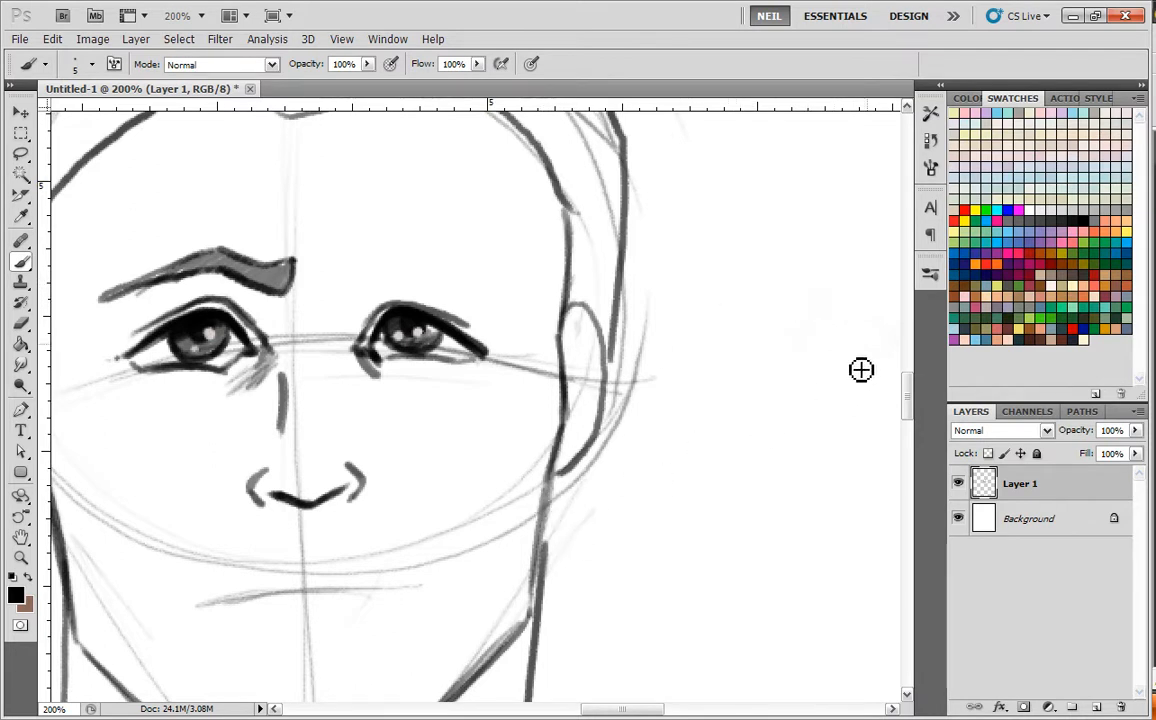
mouse_move(863, 311)
left_mouse_down()
mouse_move(797, 284)
mouse_move(618, 256)
left_mouse_up()
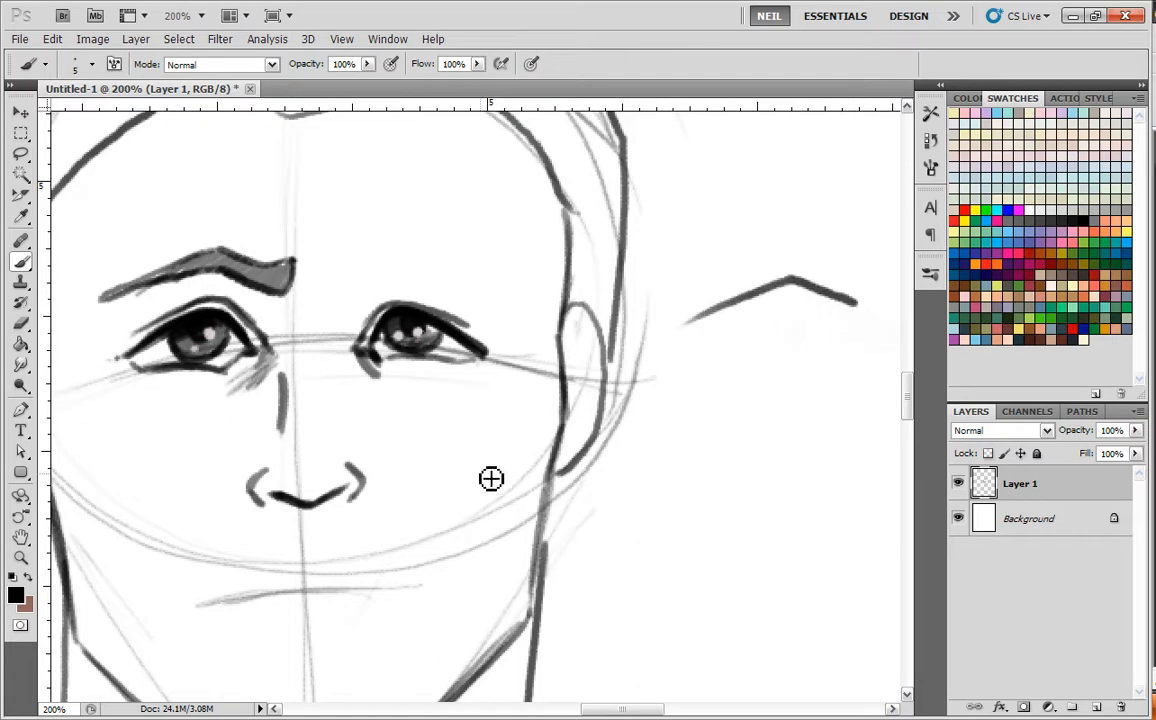
key("ctrl+z")
left_click_drag(697, 314, 849, 311)
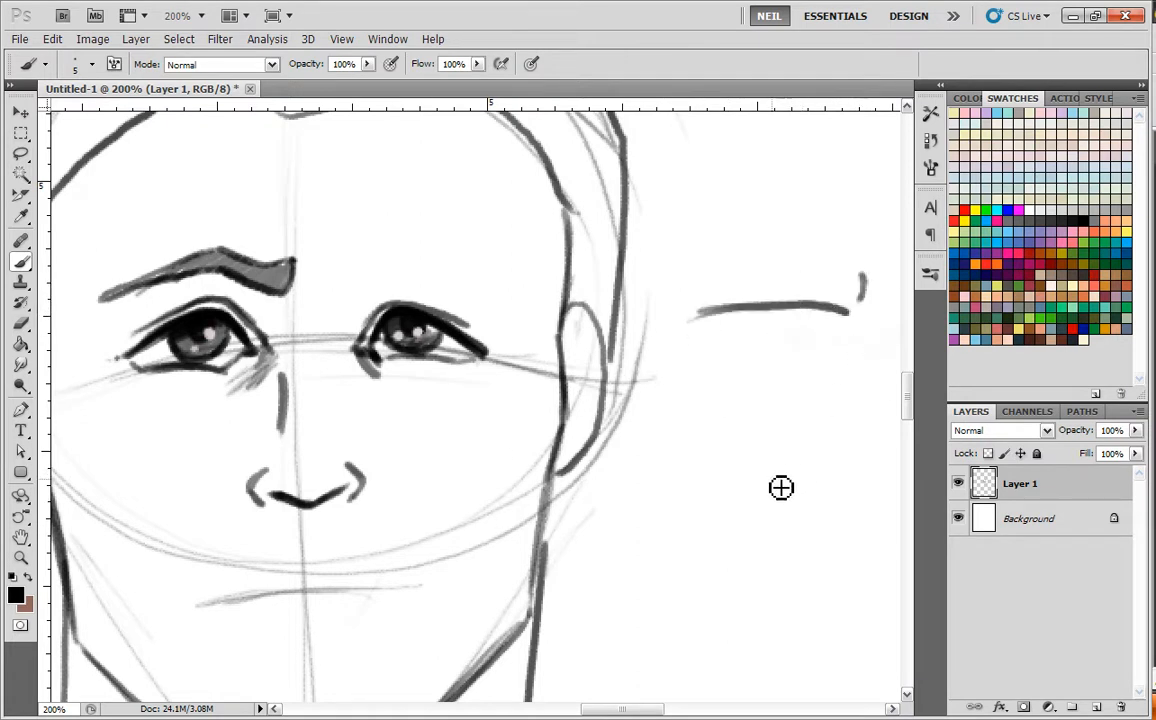
key("ctrl+z")
Draw the matching arched eyebrow above the right-hand eye and shade it grey.
left_click_drag(409, 461, 457, 461)
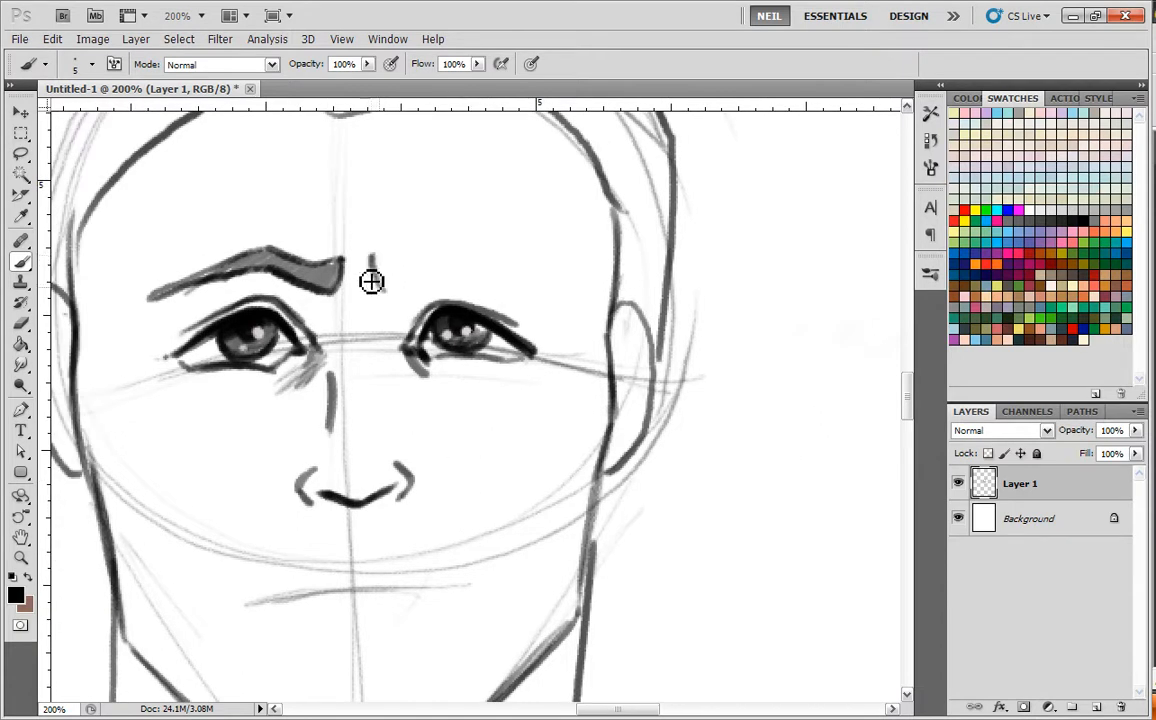
mouse_move(370, 255)
left_mouse_down()
mouse_move(531, 292)
mouse_move(472, 266)
mouse_move(386, 282)
mouse_move(410, 260)
mouse_move(464, 245)
mouse_move(538, 290)
mouse_move(495, 263)
mouse_move(433, 261)
mouse_move(386, 286)
mouse_move(482, 248)
left_mouse_up()
left_click_drag(568, 466, 654, 520)
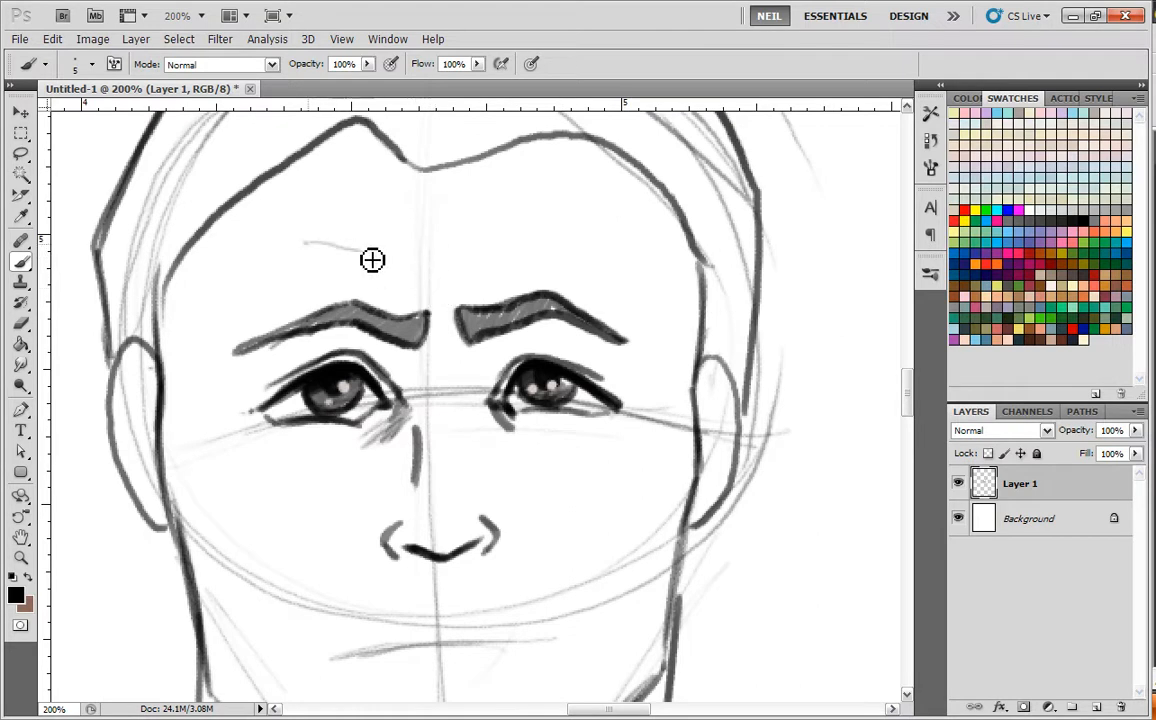
Add thin forehead wrinkles, small frown lines between the eyebrows and a short stroke on the nose bridge beside the right-hand eye.
left_click_drag(348, 255, 596, 258)
left_click_drag(422, 244, 462, 244)
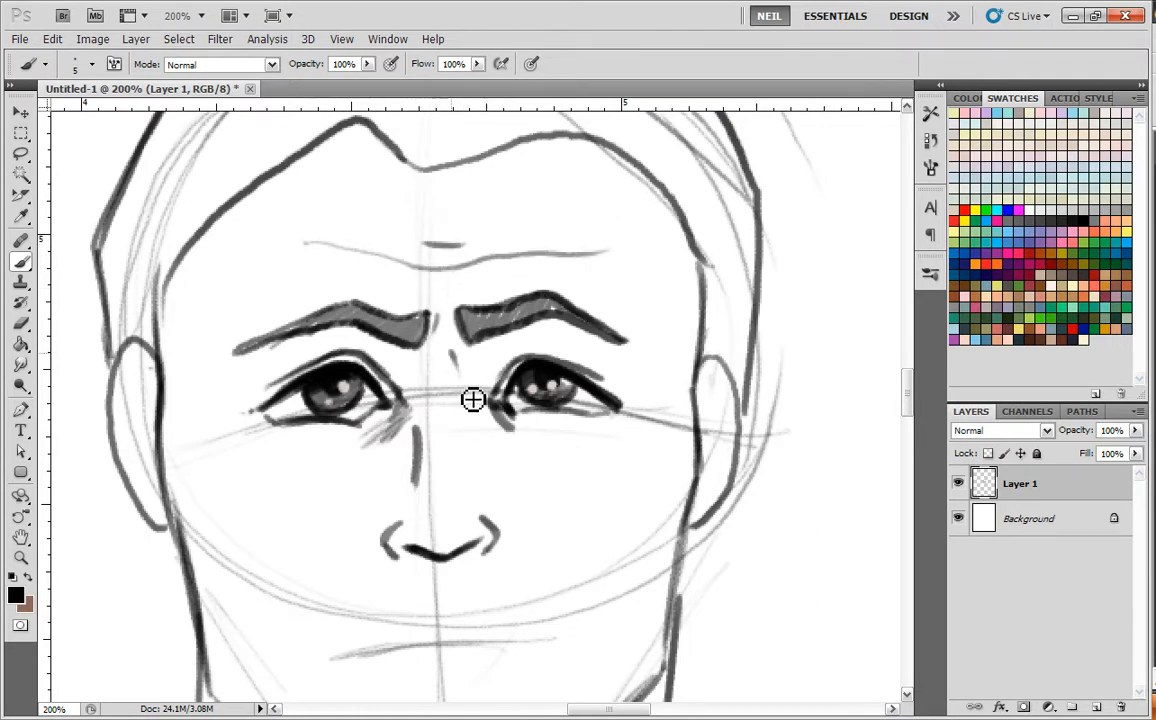
key("ctrl+minus")
left_click_drag(737, 540, 743, 490)
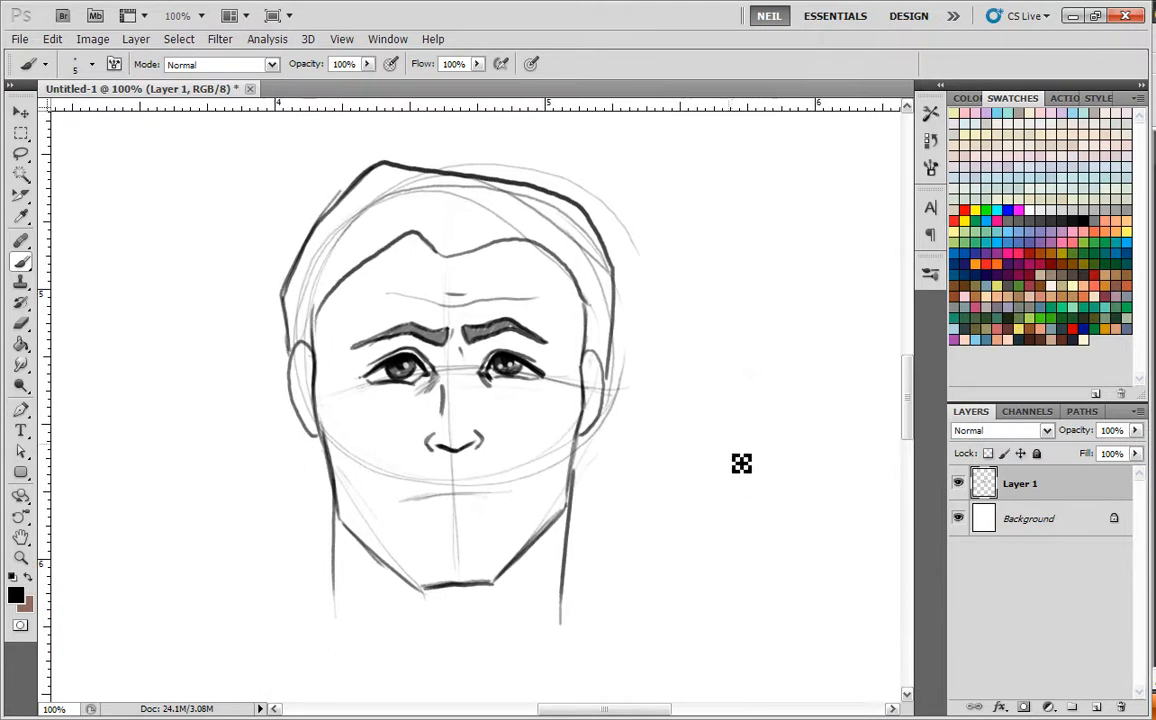
key("ctrl+plus")
left_click_drag(460, 338, 464, 372)
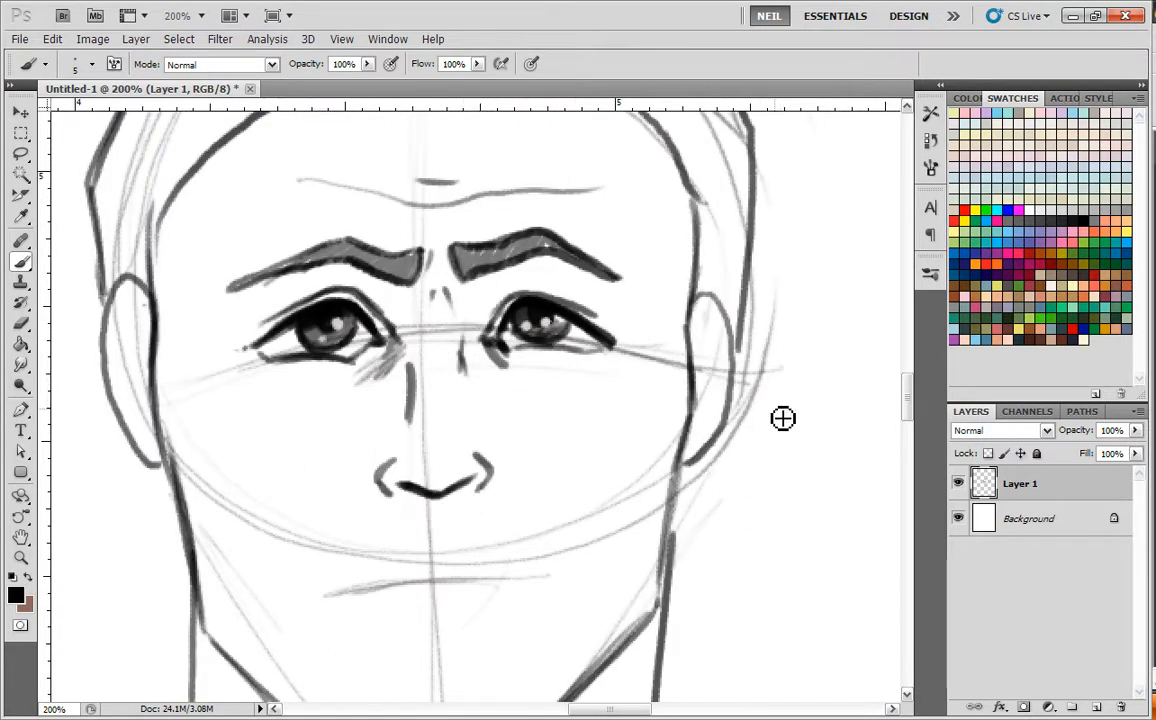
Lasso the left-hand eye, scale it to 95.32%, shift it slightly up and outward, and apply the transform.
key("ctrl+minus")
key("ctrl+minus")
key("ctrl+plus")
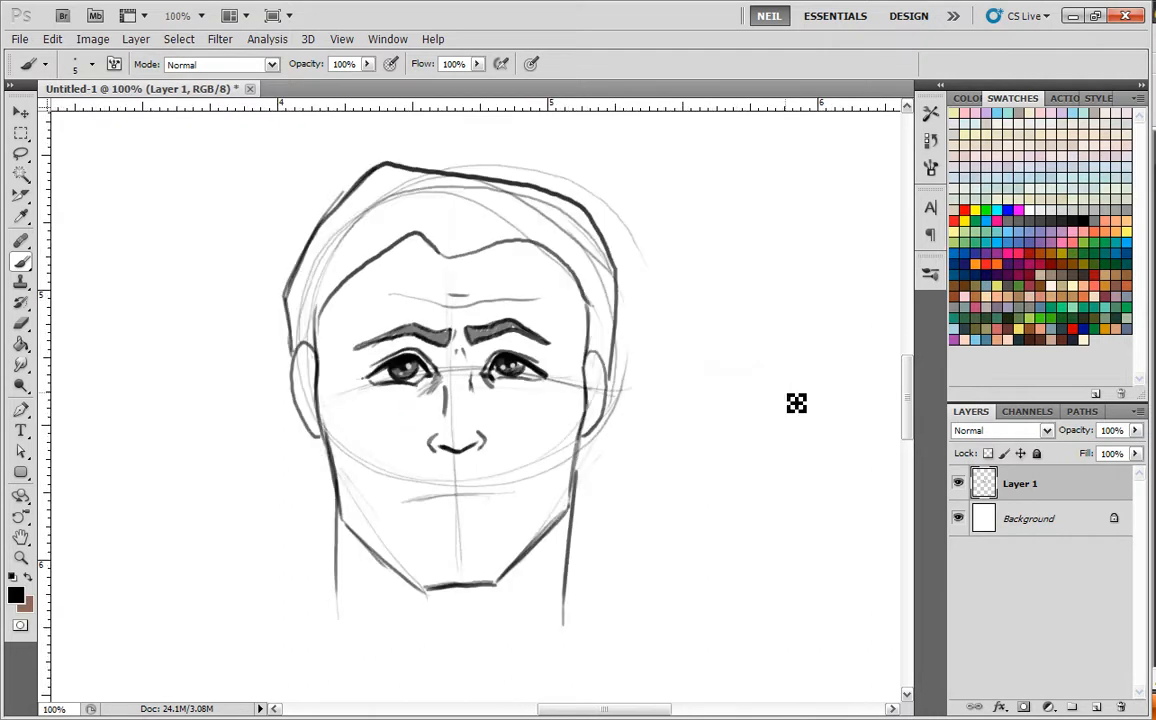
key("ctrl+plus")
mouse_move(681, 497)
left_mouse_down()
mouse_move(705, 503)
mouse_move(711, 477)
left_mouse_up()
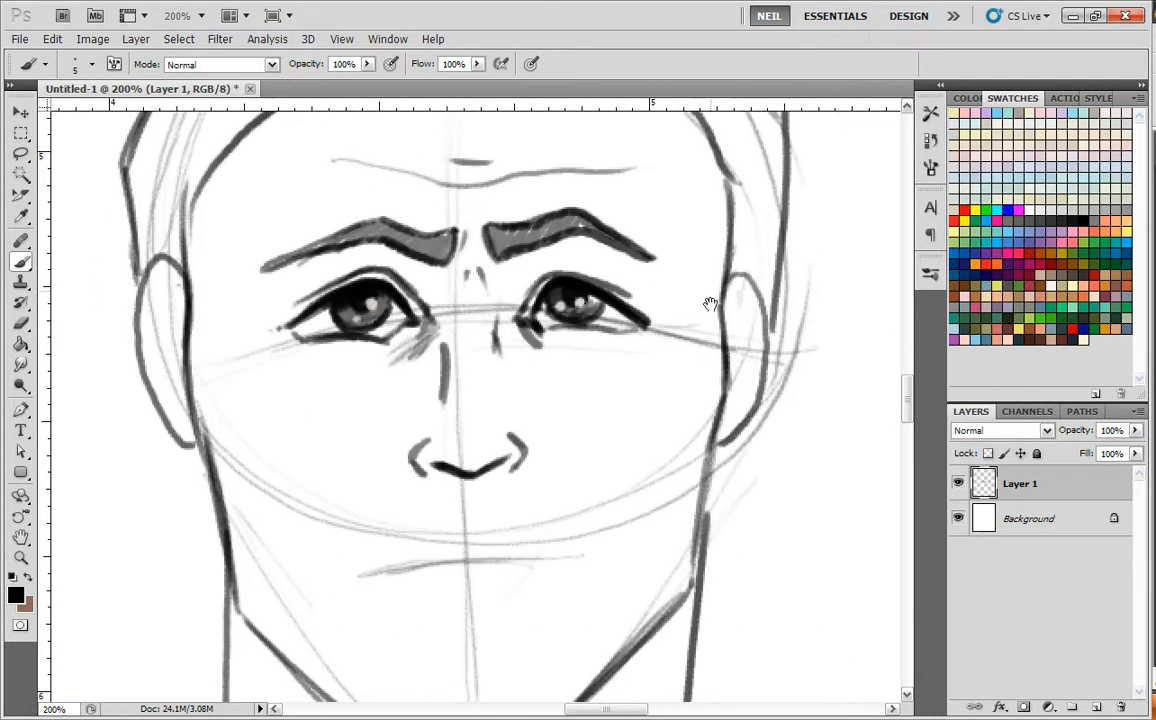
left_click(21, 157)
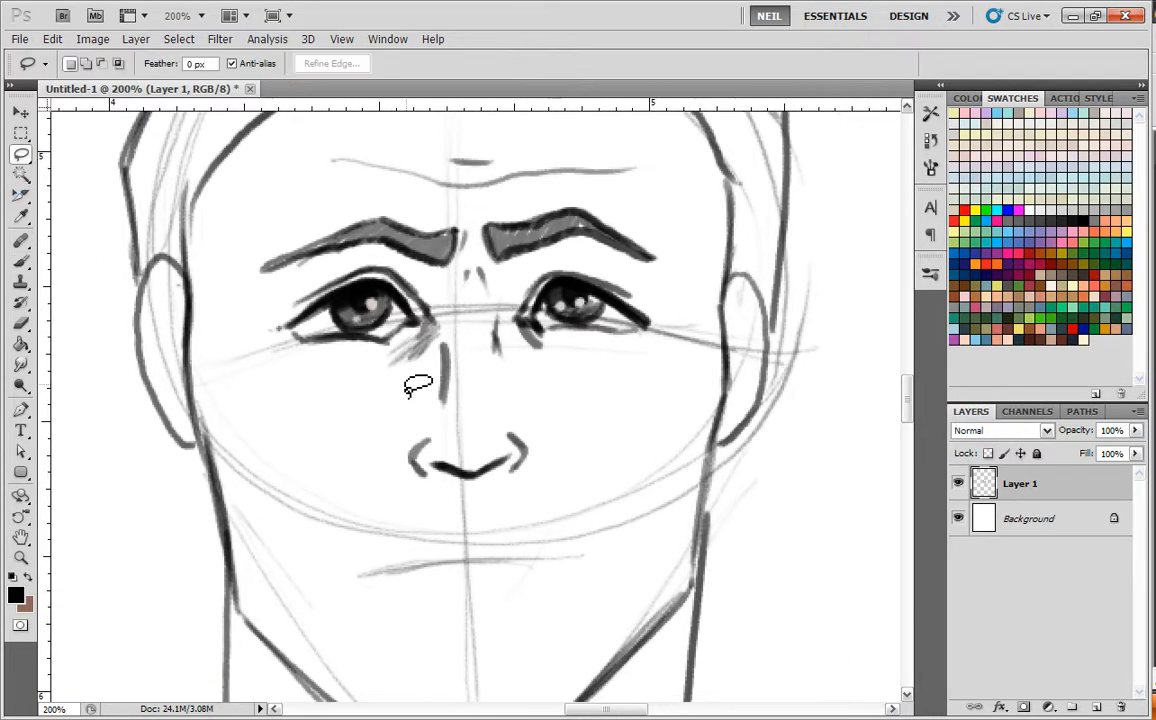
mouse_move(340, 253)
left_mouse_down()
mouse_move(297, 271)
mouse_move(262, 340)
left_mouse_up()
key("v")
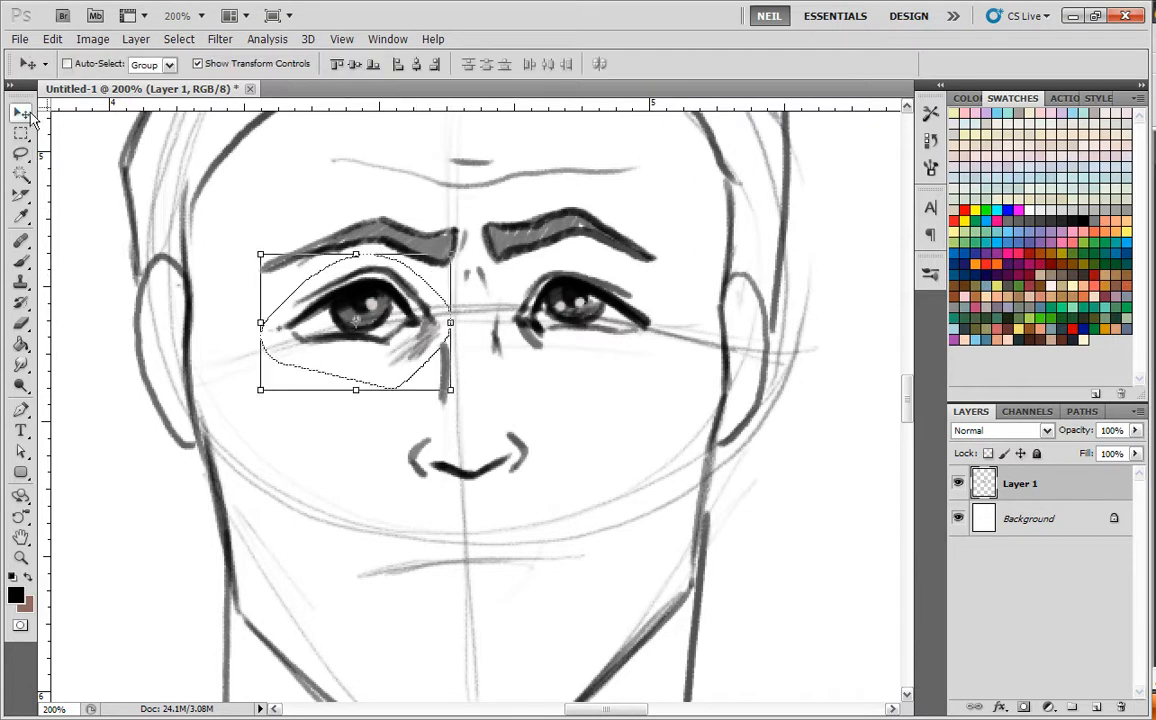
mouse_move(449, 259)
left_mouse_down()
mouse_move(438, 264)
mouse_move(450, 257)
left_mouse_up()
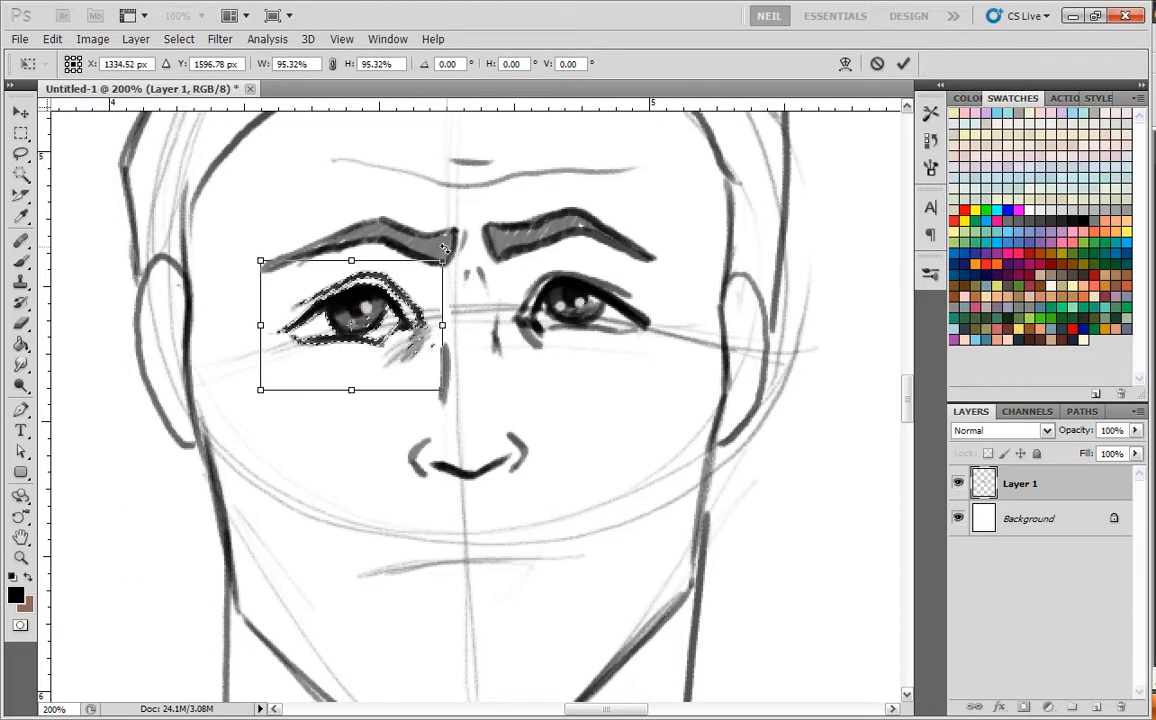
mouse_move(391, 366)
left_mouse_down()
mouse_move(609, 354)
mouse_move(395, 344)
mouse_move(373, 355)
left_mouse_up()
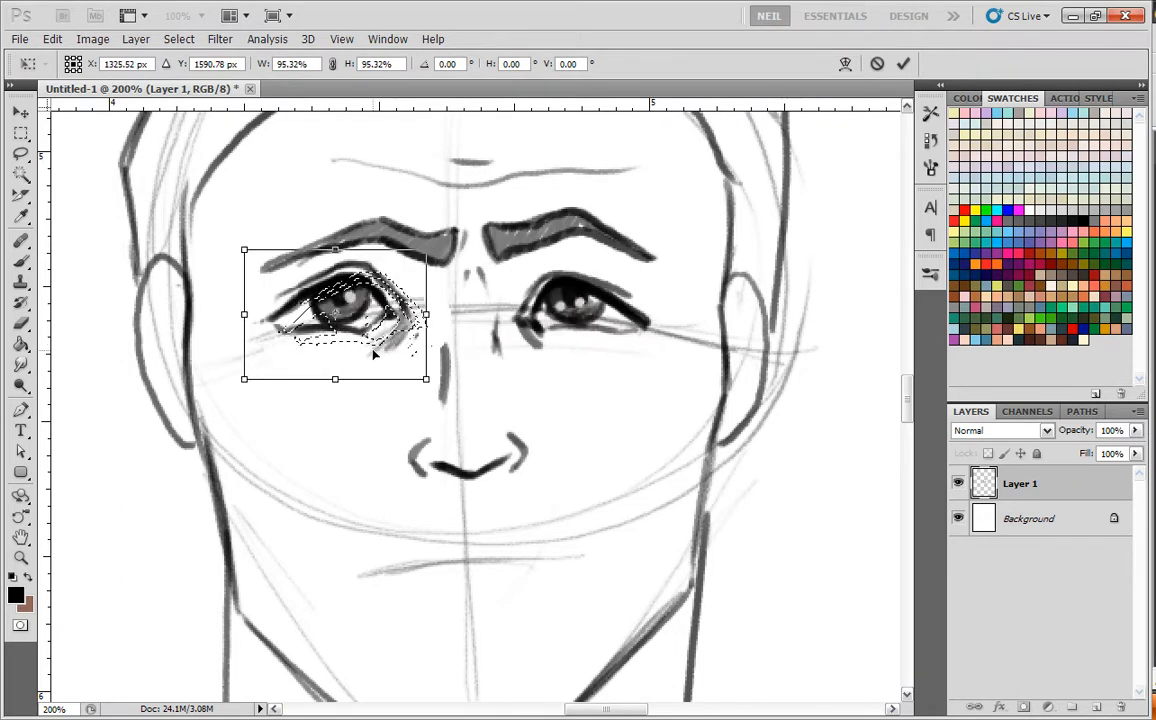
left_click(903, 63)
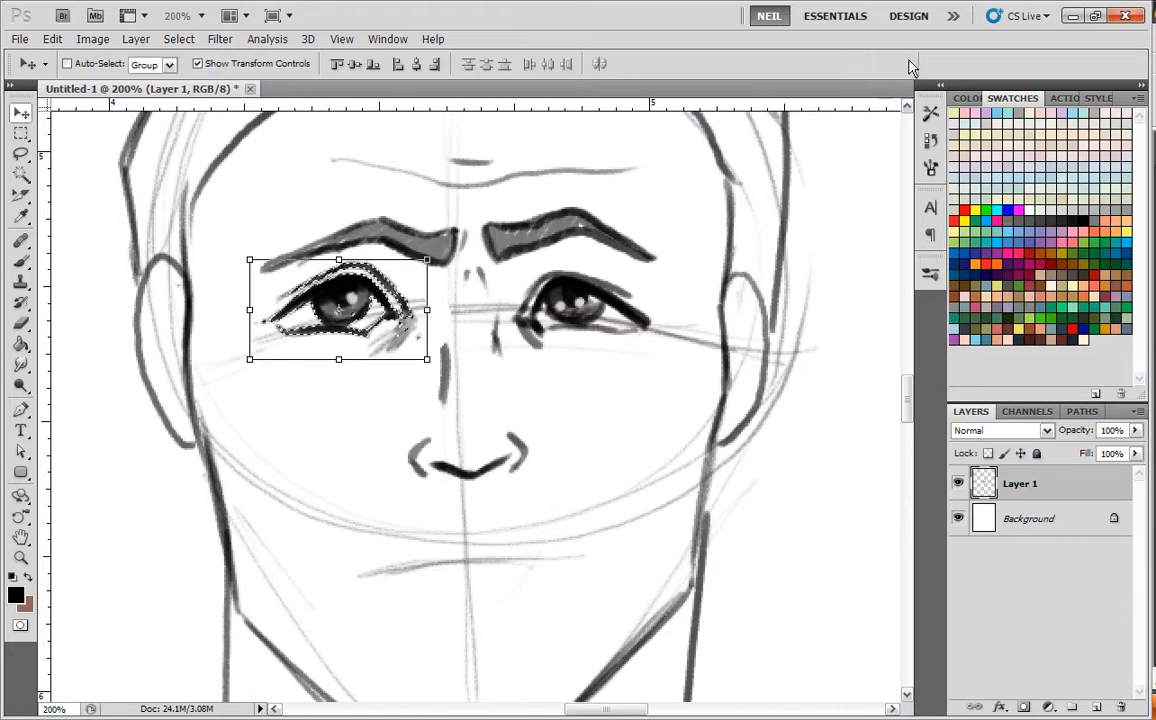
Lasso the left-hand eyebrow, shift it outward, narrow it to 92.51% width, rotate it -14.43° and apply the transform.
left_click(20, 153)
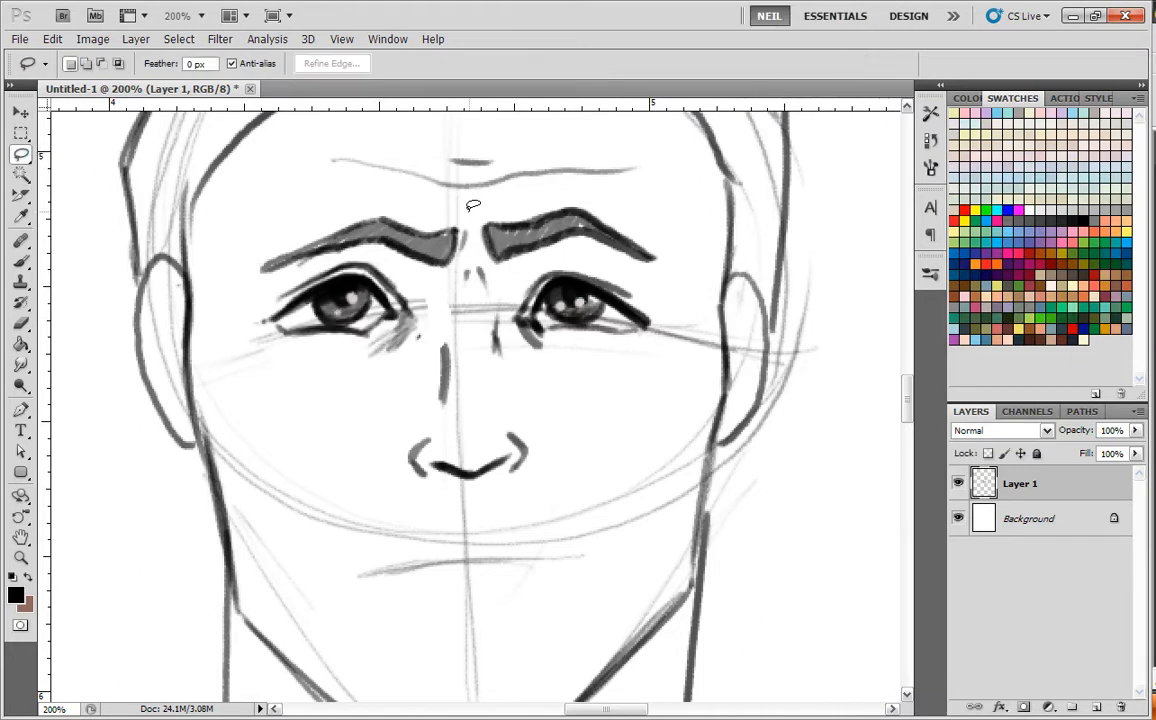
left_click_drag(338, 252, 236, 243)
left_click(21, 113)
left_click_drag(498, 254, 430, 252)
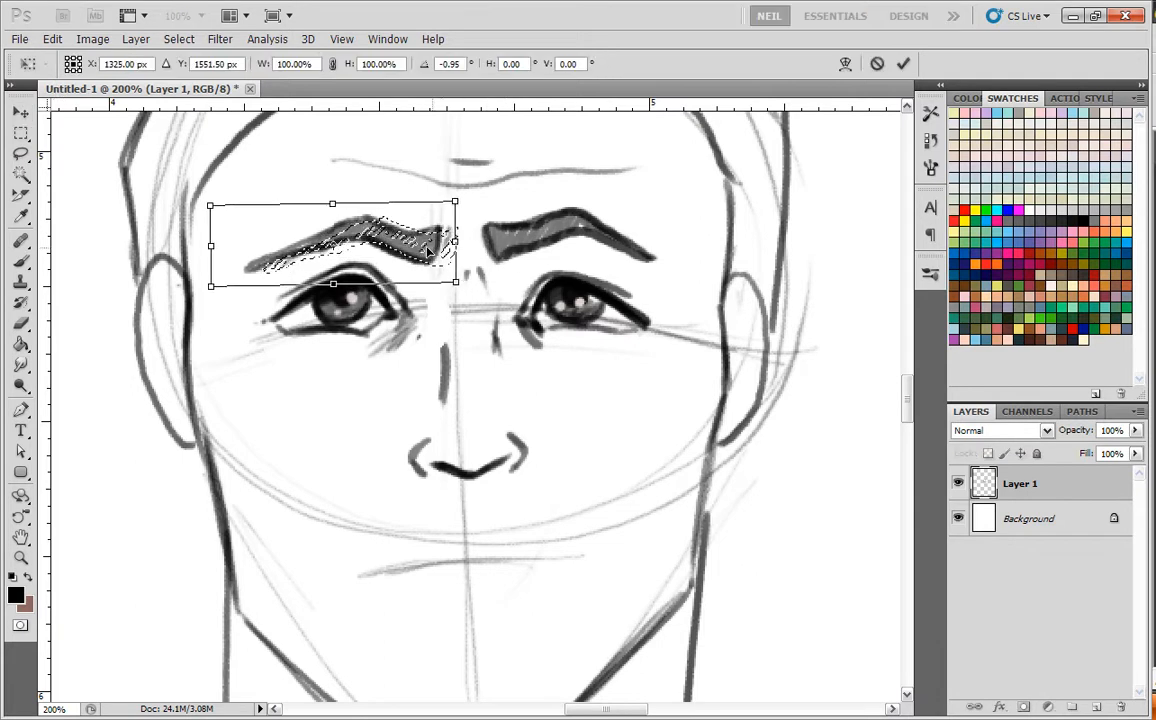
left_click(903, 63)
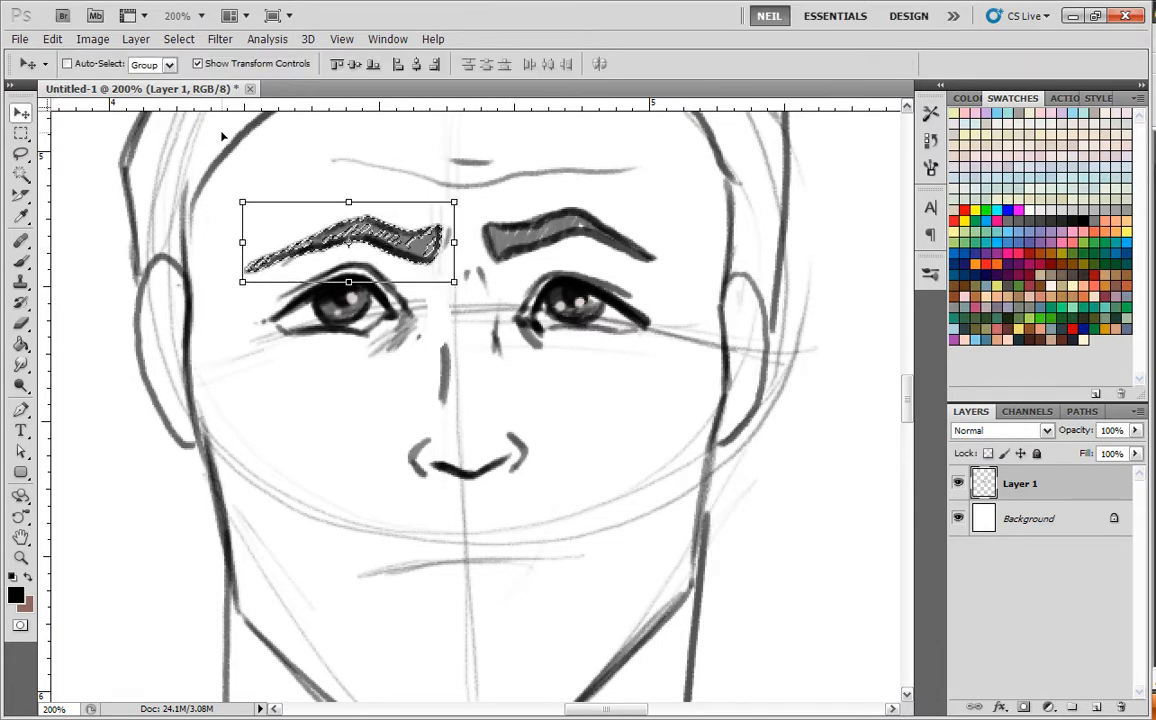
left_click_drag(478, 190, 441, 197)
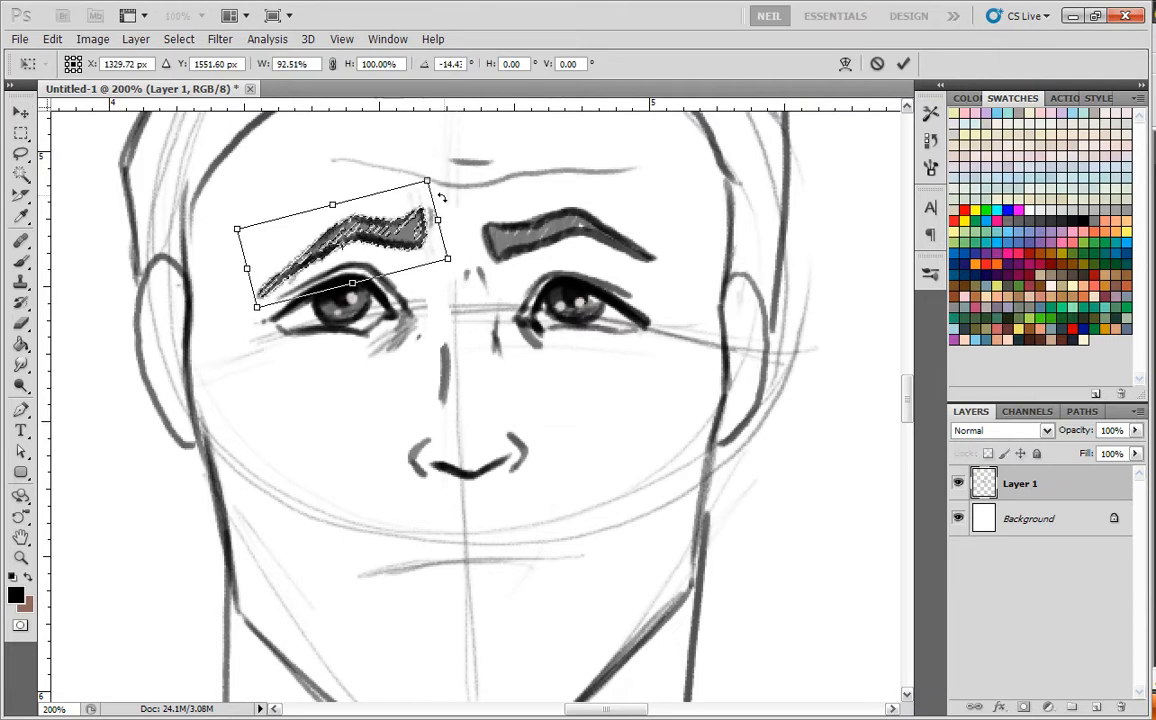
left_click(903, 63)
Lasso the right-hand eyebrow, rotate it 17.13° so its inner end rises, apply the transform and deselect.
key("l")
key("ctrl+d")
left_click_drag(679, 261, 606, 194)
left_click(20, 112)
left_click_drag(456, 188, 600, 248)
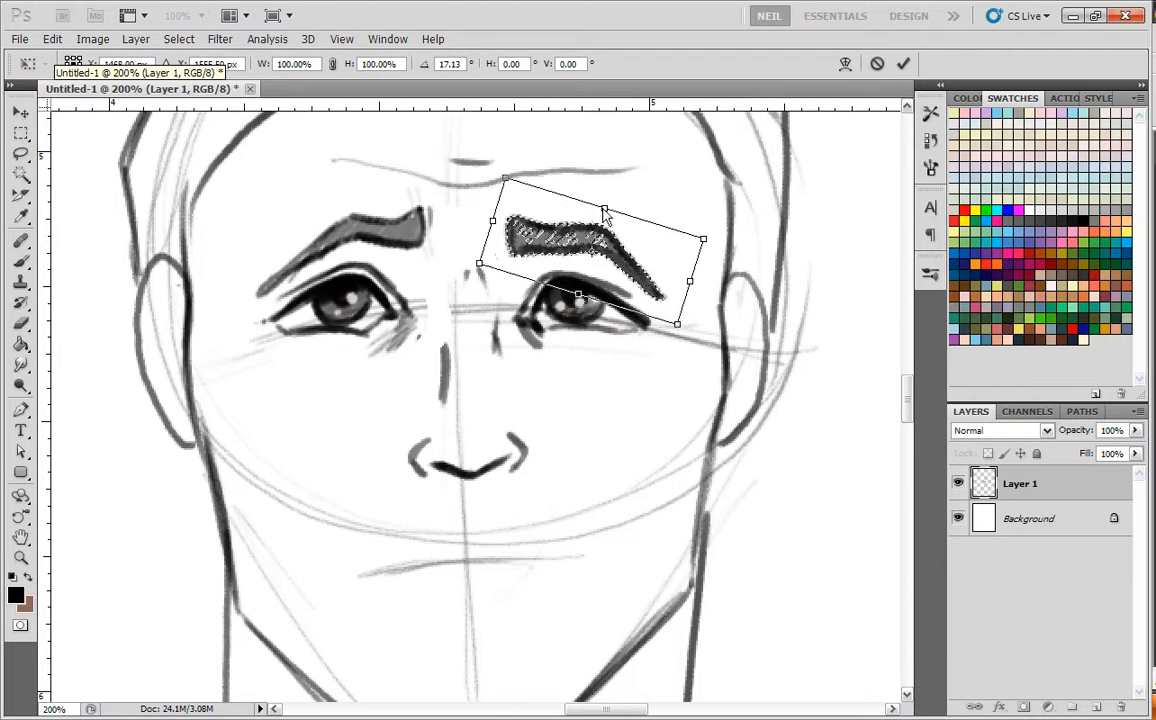
left_click(903, 63)
left_click(21, 154)
left_click(101, 176)
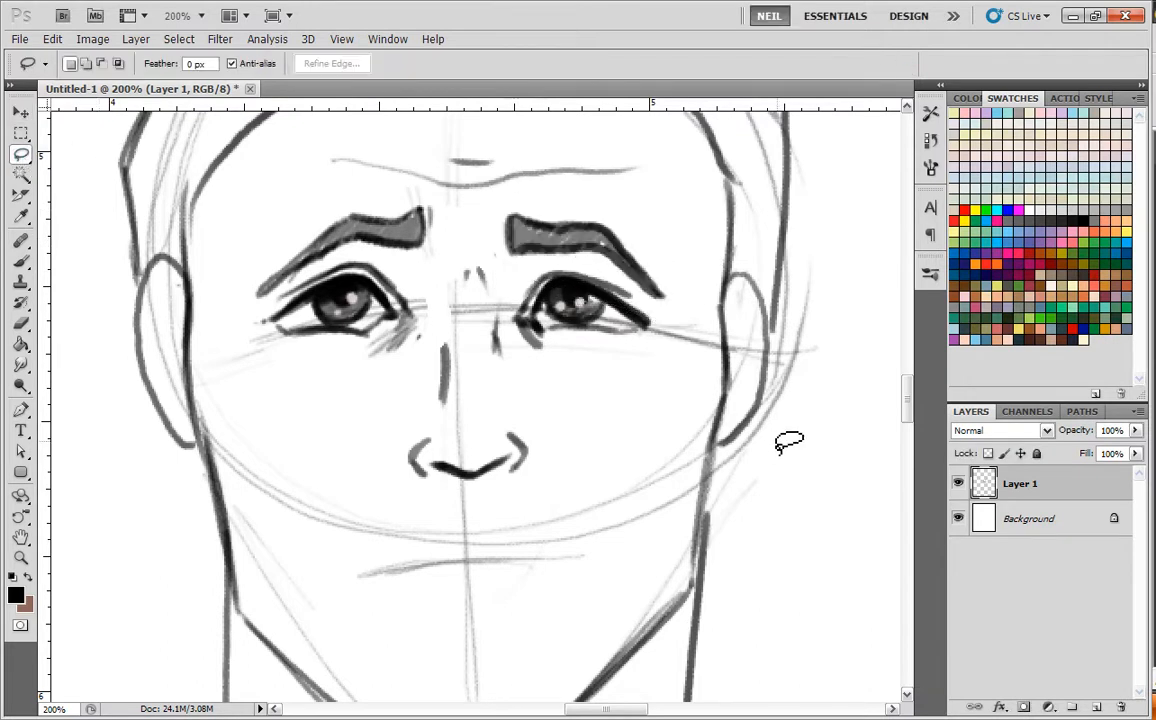
key("ctrl+minus")
left_click_drag(743, 514, 742, 491)
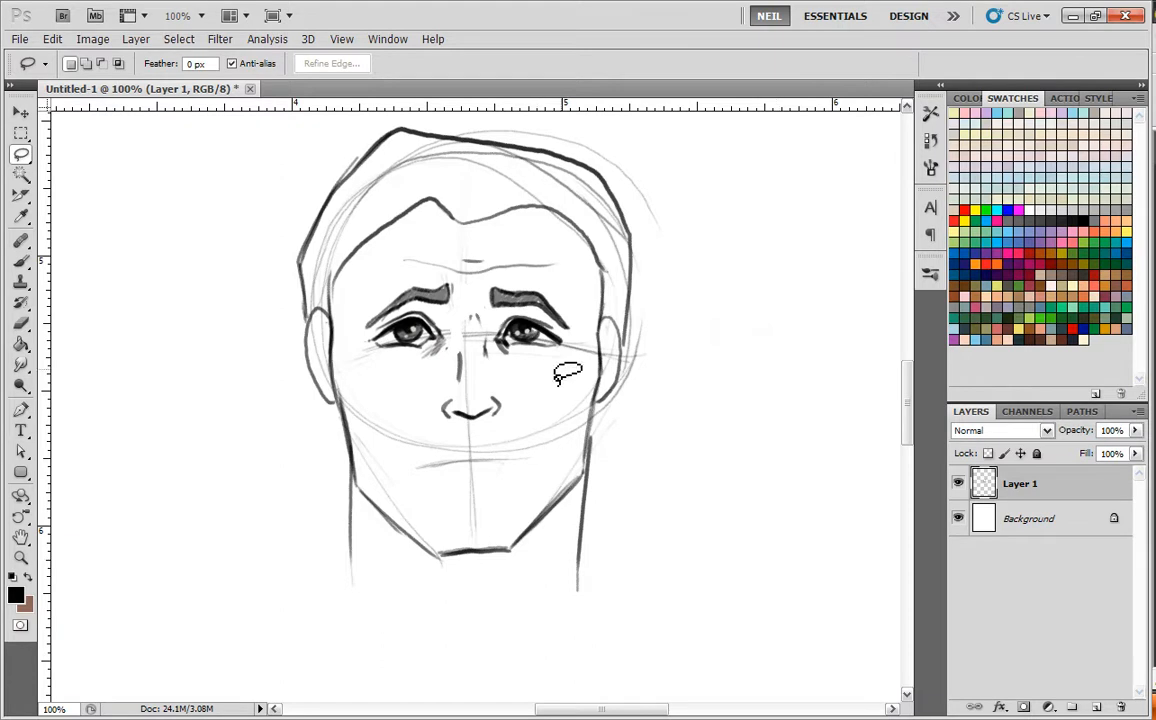
Draw a dark, downturned mouth line with the 5 px Brush over the mouth guideline, adding a short mark at each corner.
key("b")
key("ctrl+plus")
key("ctrl+plus")
left_click_drag(625, 594, 677, 443)
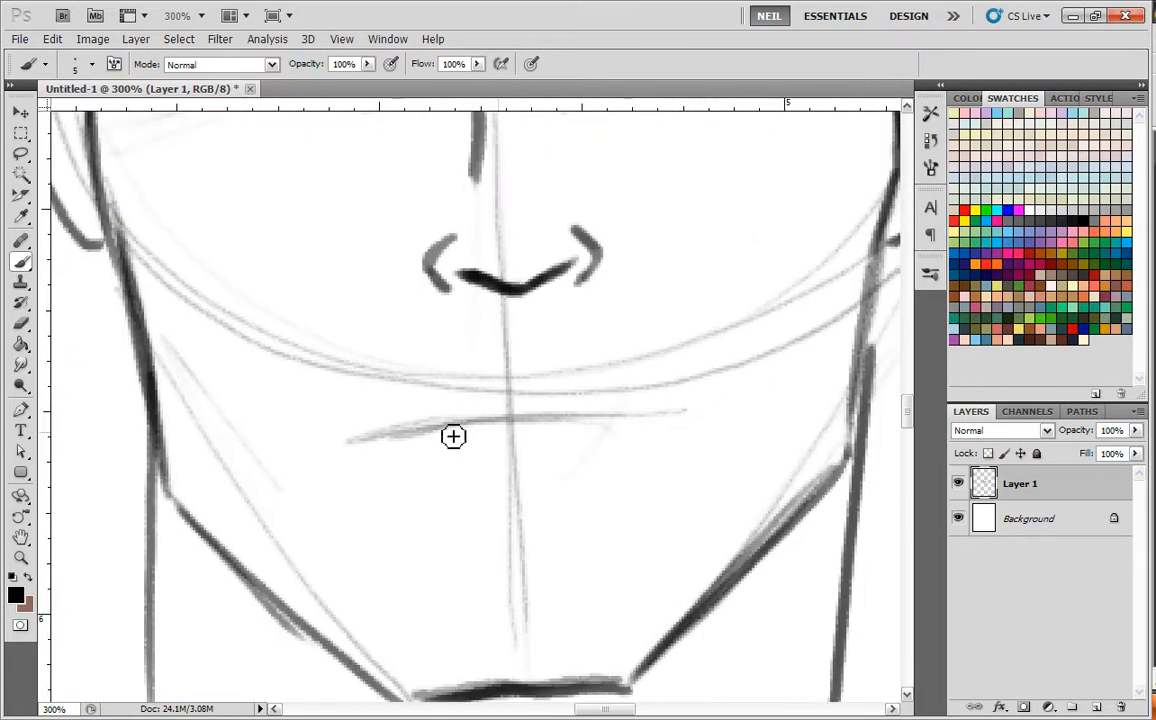
mouse_move(382, 443)
left_mouse_down()
mouse_move(514, 418)
mouse_move(688, 453)
left_mouse_up()
mouse_move(548, 421)
left_mouse_down()
mouse_move(457, 428)
mouse_move(317, 478)
mouse_move(512, 420)
left_mouse_up()
left_click_drag(679, 456, 568, 418)
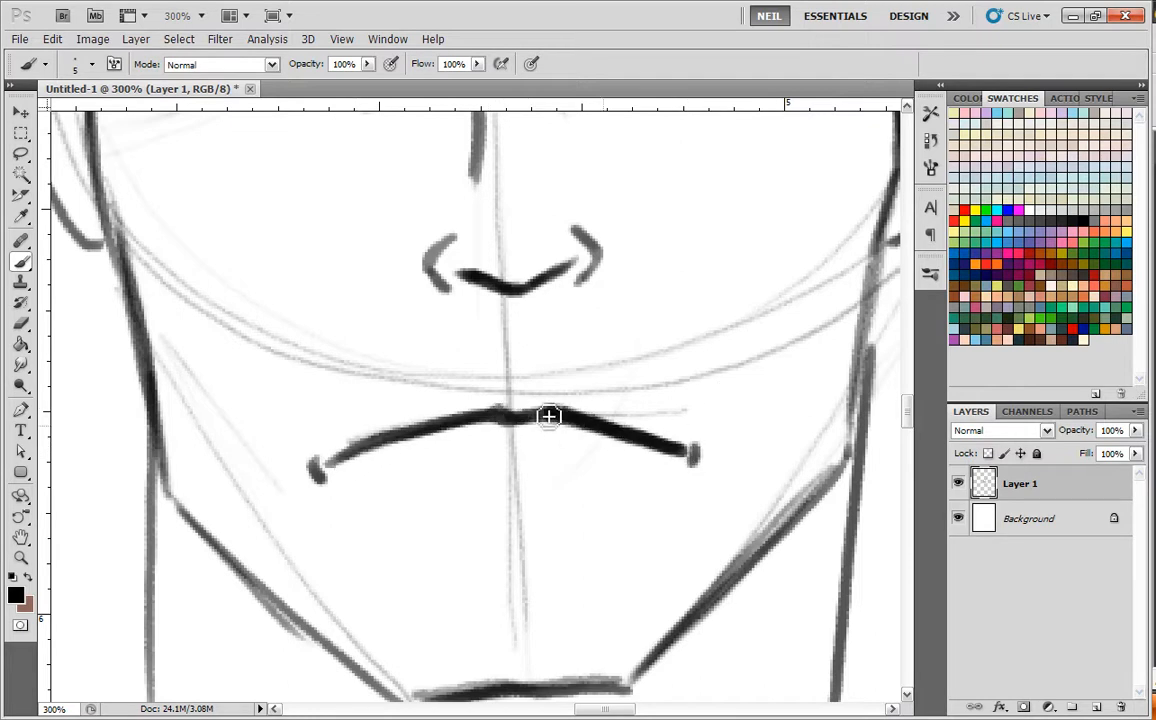
Outline the upper lip above the mouth line with a 3 px brush and hatch its centre lightly.
right_click(620, 408)
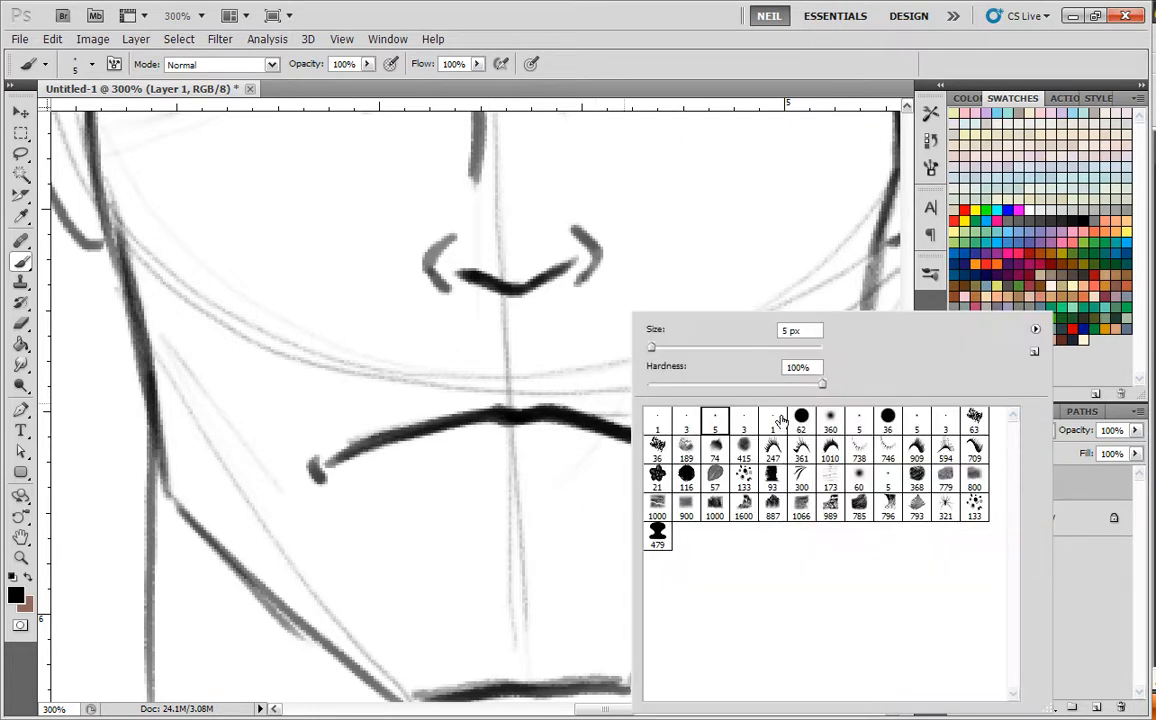
mouse_move(345, 461)
left_mouse_down()
mouse_move(503, 392)
mouse_move(549, 392)
mouse_move(668, 438)
mouse_move(542, 397)
mouse_move(409, 437)
mouse_move(403, 452)
mouse_move(519, 403)
mouse_move(692, 446)
left_mouse_up()
key("ctrl+1")
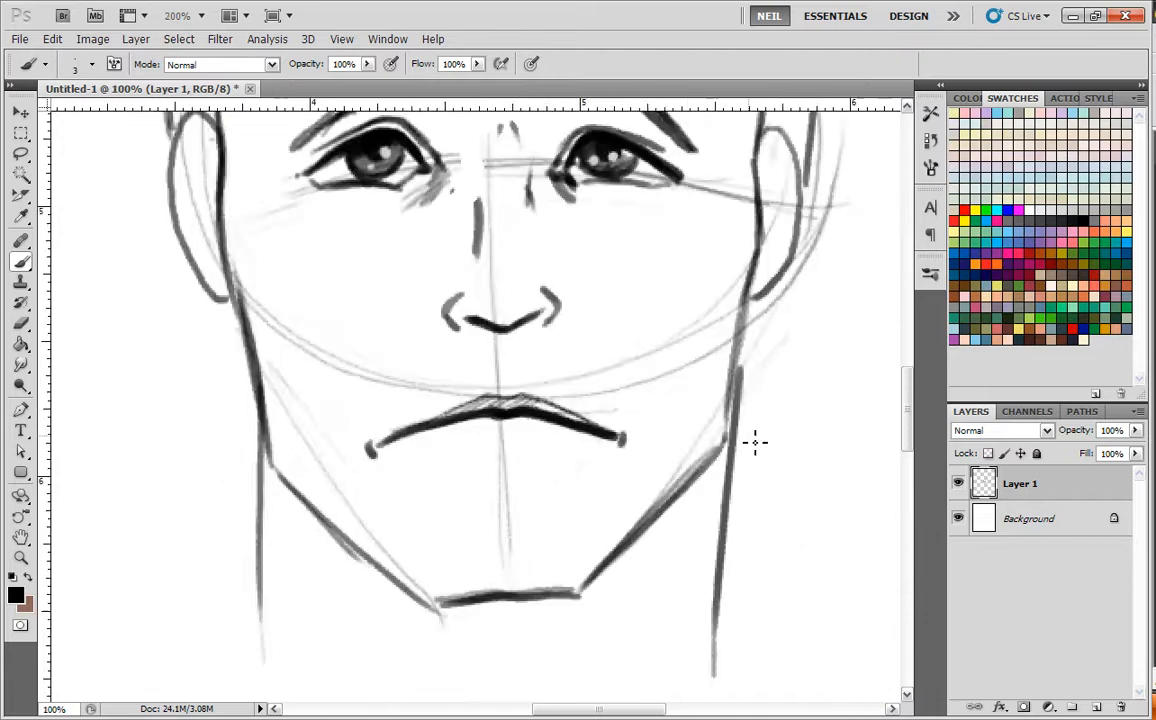
Draw a wavy lower-lip line beneath the mouth with a 5 px brush.
key("ctrl+plus")
left_click_drag(634, 509, 653, 486)
right_click(598, 439)
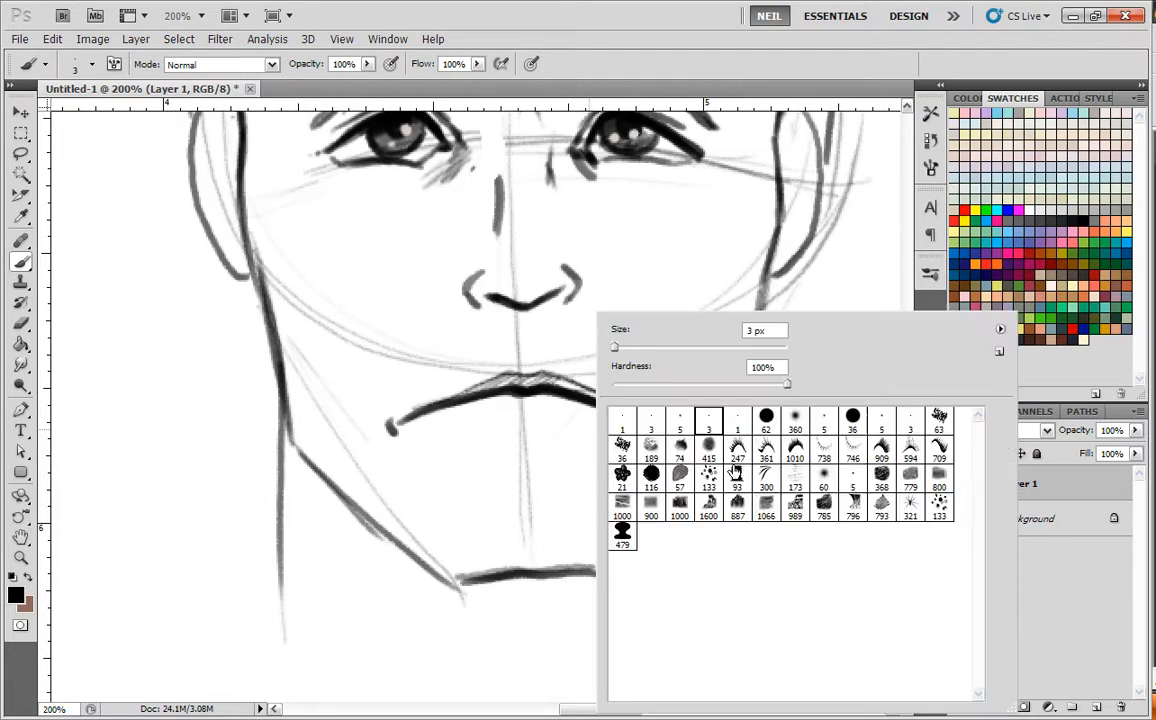
left_click(417, 411)
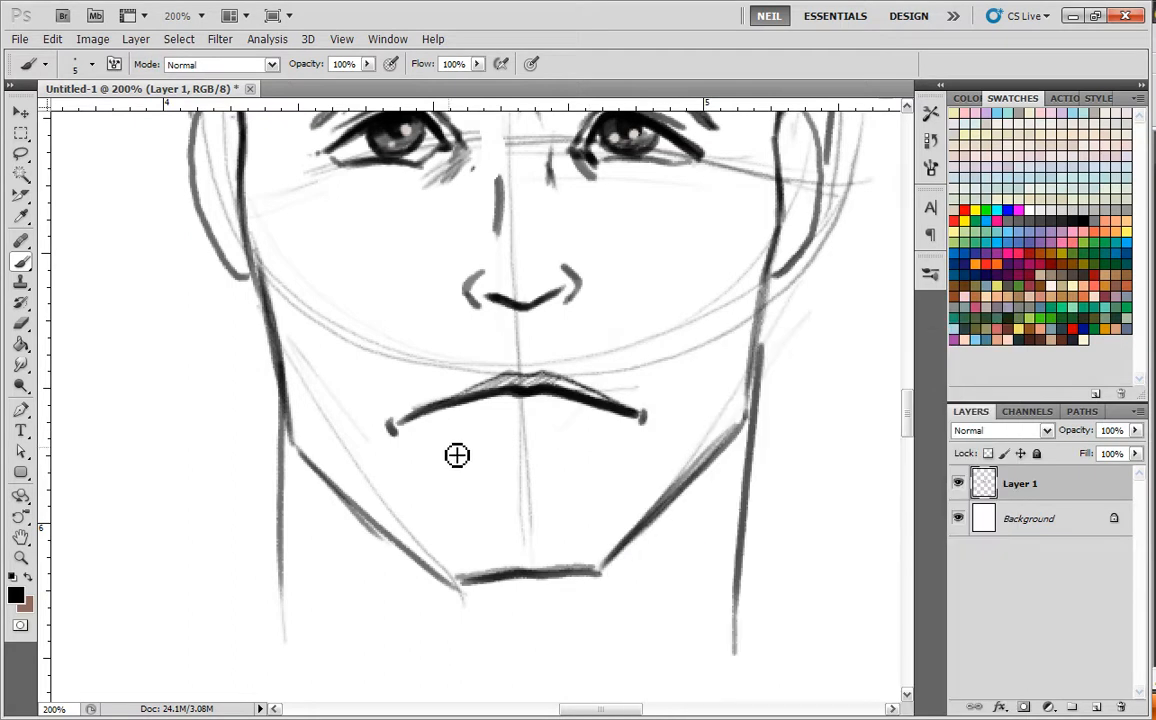
mouse_move(440, 441)
left_mouse_down()
mouse_move(571, 463)
mouse_move(601, 444)
mouse_move(573, 464)
mouse_move(493, 455)
left_mouse_up()
Draw a separate demonstration mouth line with a central peak and small corner marks on the blank canvas beside the head.
key("ctrl+minus")
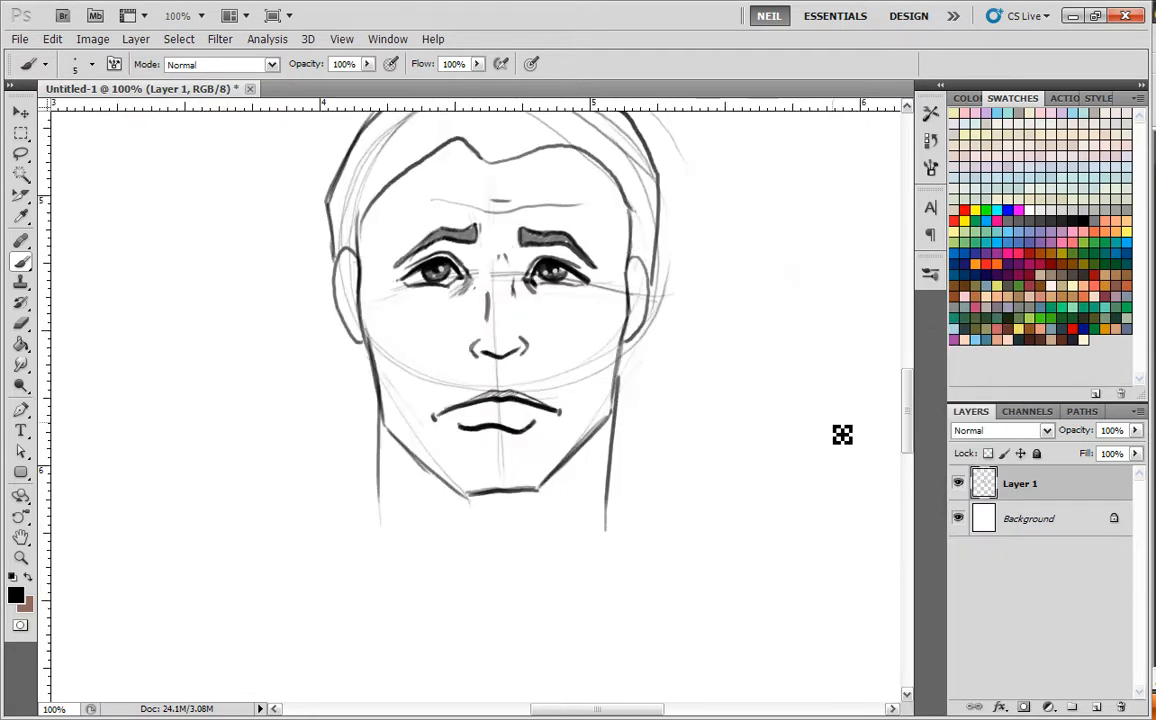
scroll(845, 432, "up", 2)
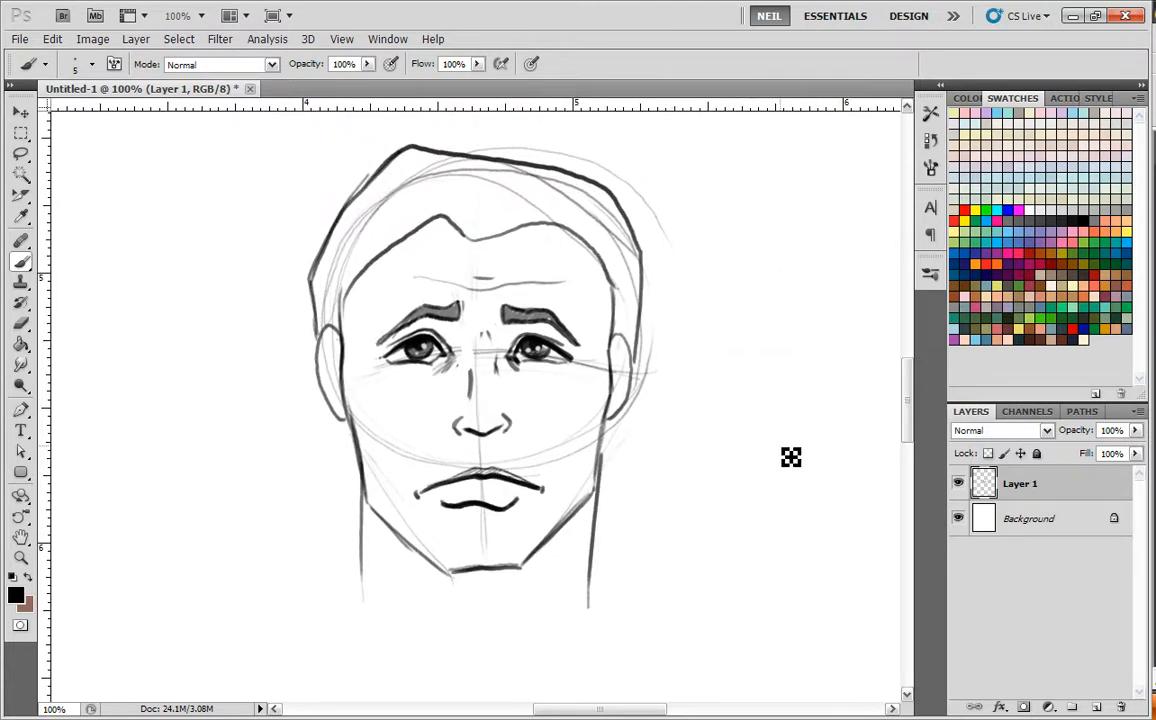
left_click_drag(765, 513, 705, 492)
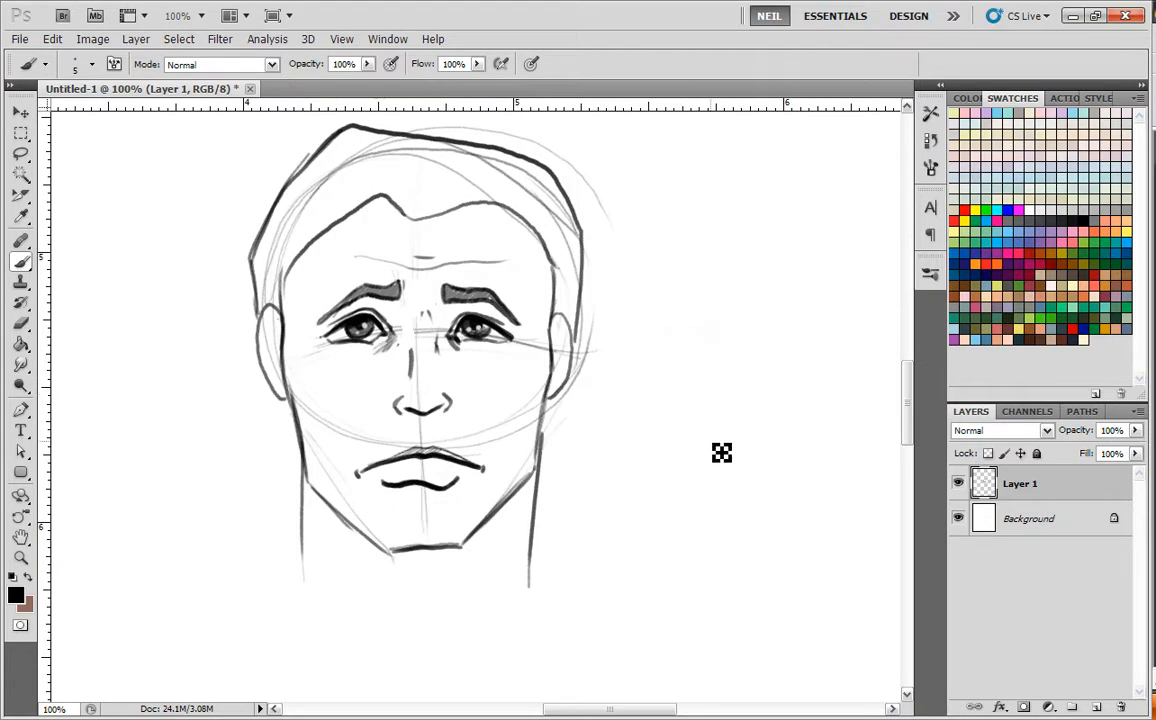
key("ctrl+plus")
left_click_drag(757, 481, 611, 437)
key("ctrl+minus")
left_click_drag(724, 476, 675, 476)
mouse_move(552, 442)
left_mouse_down()
mouse_move(648, 422)
mouse_move(750, 460)
left_mouse_up()
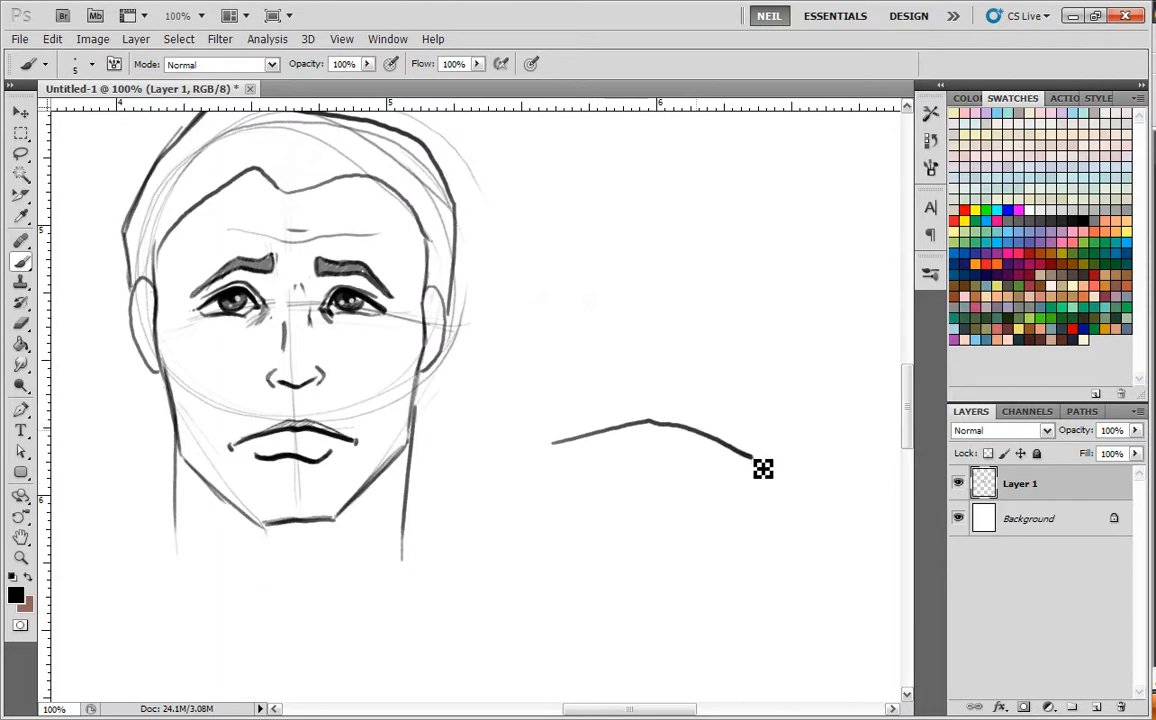
left_click_drag(648, 422, 550, 448)
left_click(535, 456)
left_click_drag(772, 461, 771, 467)
left_click_drag(655, 485, 653, 489)
Try a wavy lower-lip stroke beneath the demonstration mouth and undo it.
mouse_move(588, 470)
left_mouse_down()
mouse_move(651, 473)
mouse_move(709, 469)
left_mouse_up()
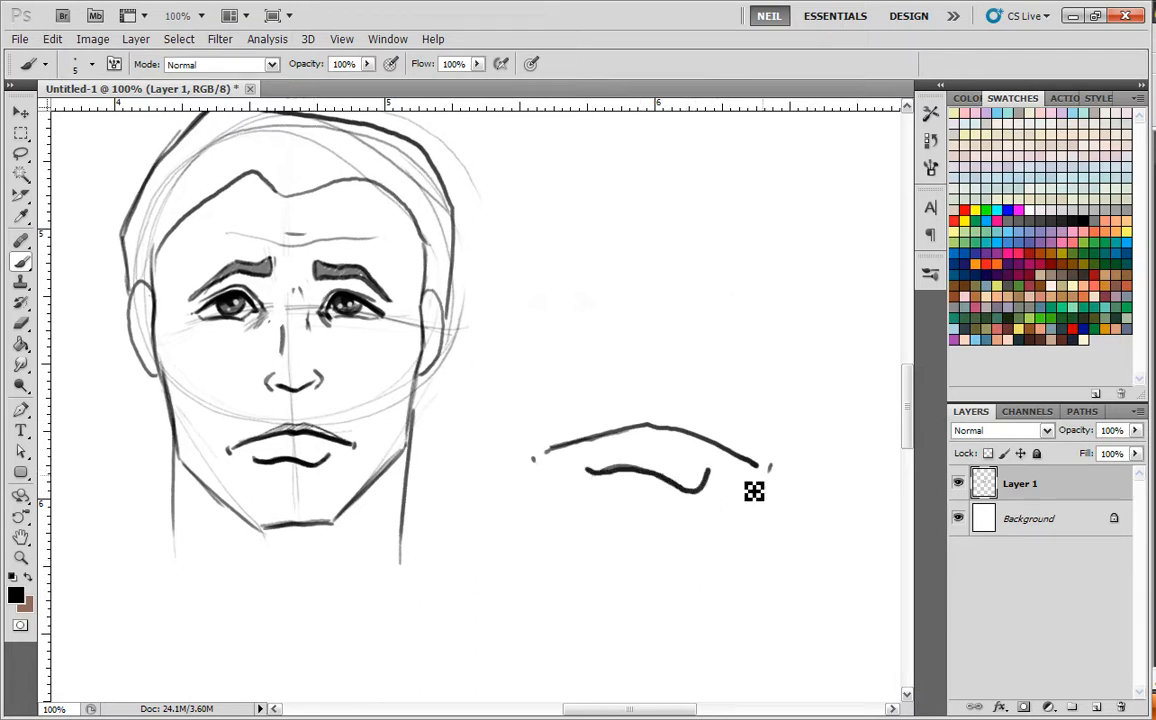
key("ctrl+z")
left_click_drag(760, 438, 754, 477)
mouse_move(759, 401)
left_mouse_down()
mouse_move(728, 467)
mouse_move(706, 474)
left_mouse_up()
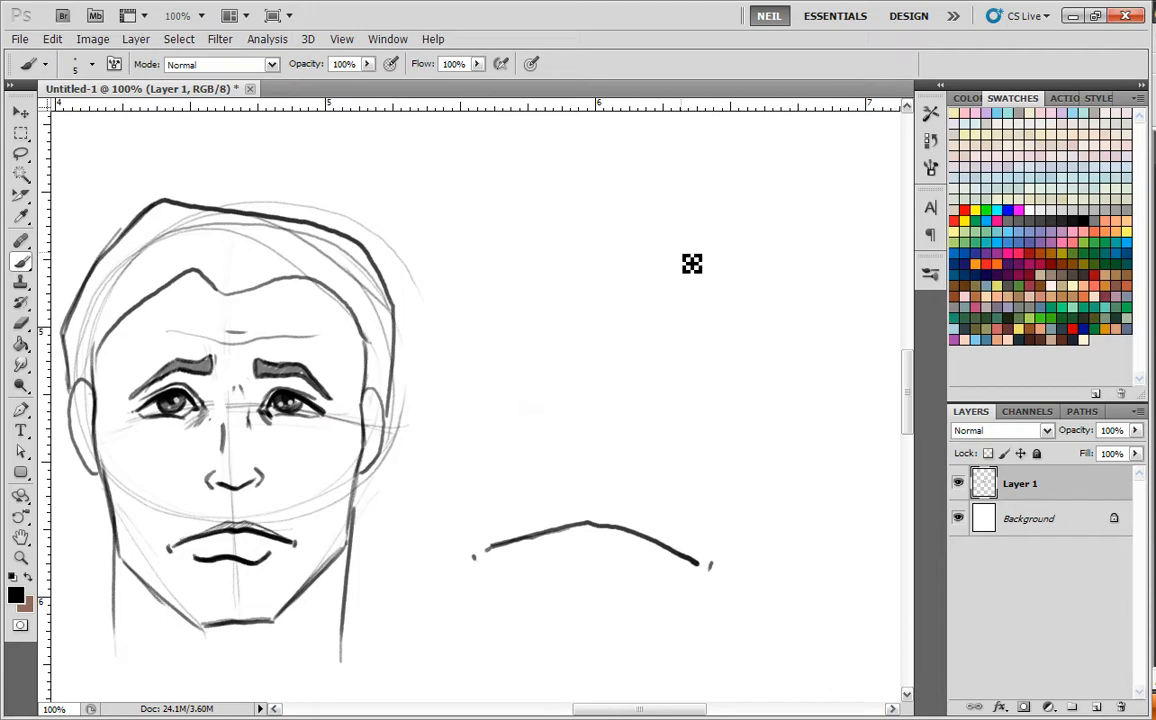
Try out a sloping eyelid with a round iris and a tall arched lid above the demonstration mouth, undoing both.
mouse_move(682, 248)
left_mouse_down()
mouse_move(751, 290)
mouse_move(788, 331)
mouse_move(756, 292)
mouse_move(686, 254)
left_mouse_up()
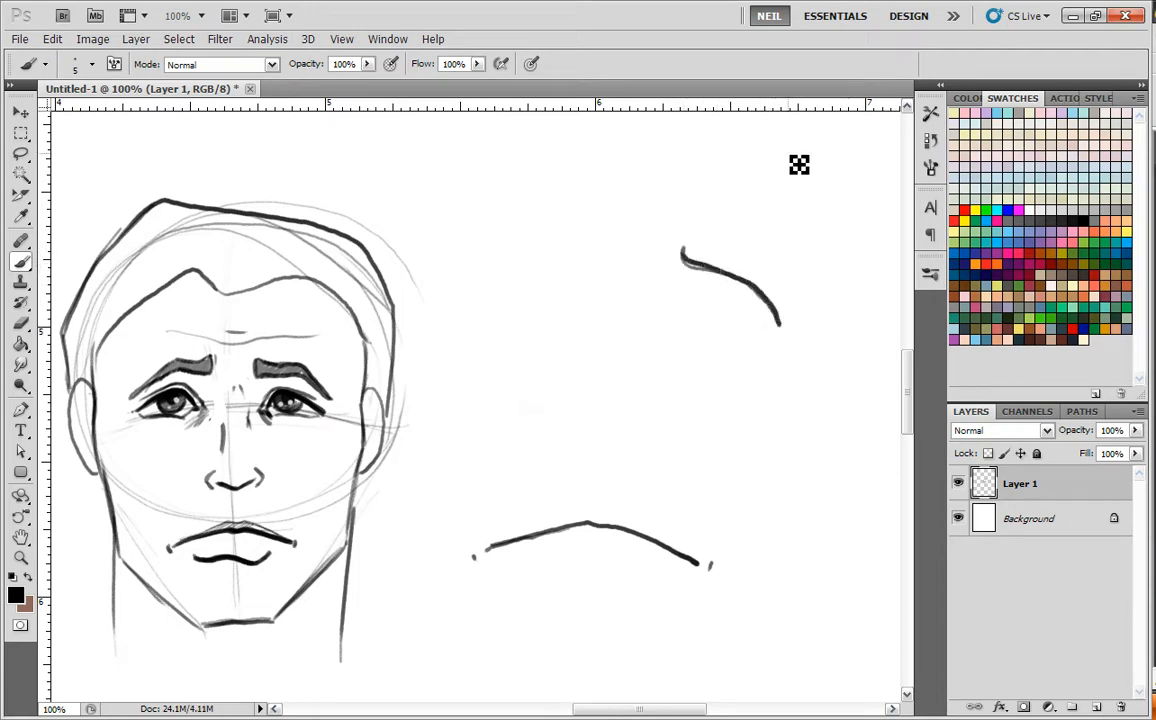
mouse_move(728, 297)
left_mouse_down()
mouse_move(687, 294)
mouse_move(715, 276)
mouse_move(694, 261)
left_mouse_up()
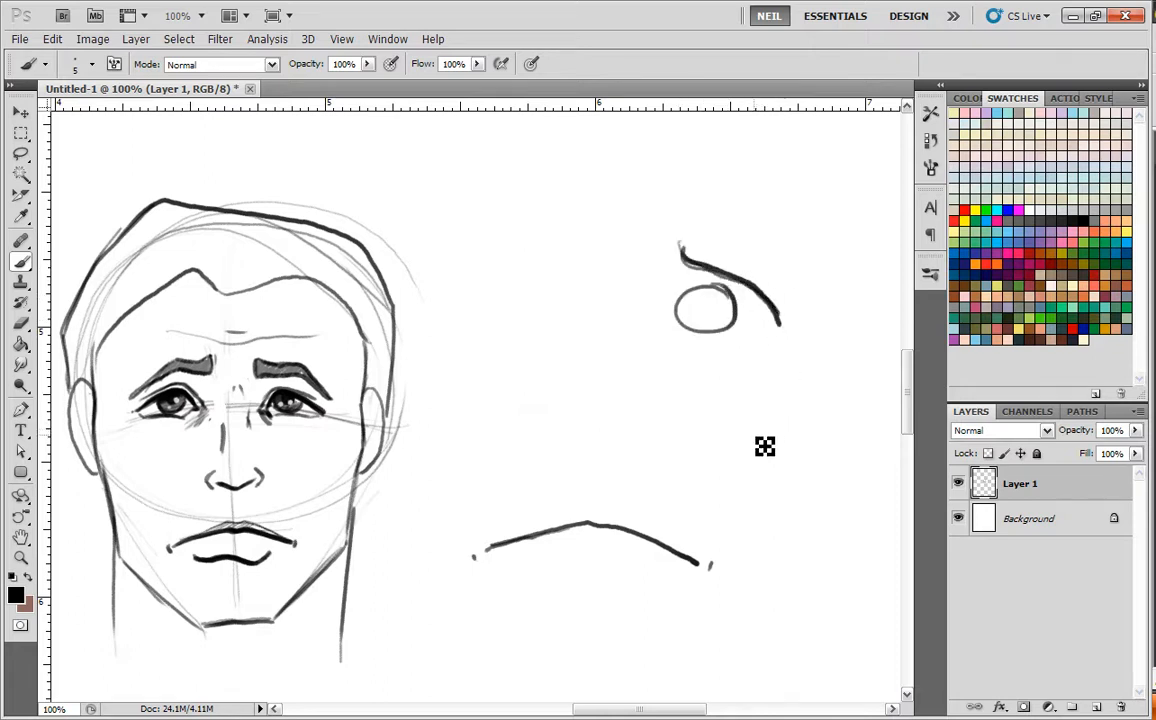
key("ctrl+alt+z")
key("ctrl+alt+z")
key("ctrl+alt+z")
key("ctrl+alt+z")
key("ctrl+alt+z")
mouse_move(686, 300)
left_mouse_down()
mouse_move(720, 274)
mouse_move(760, 328)
left_mouse_up()
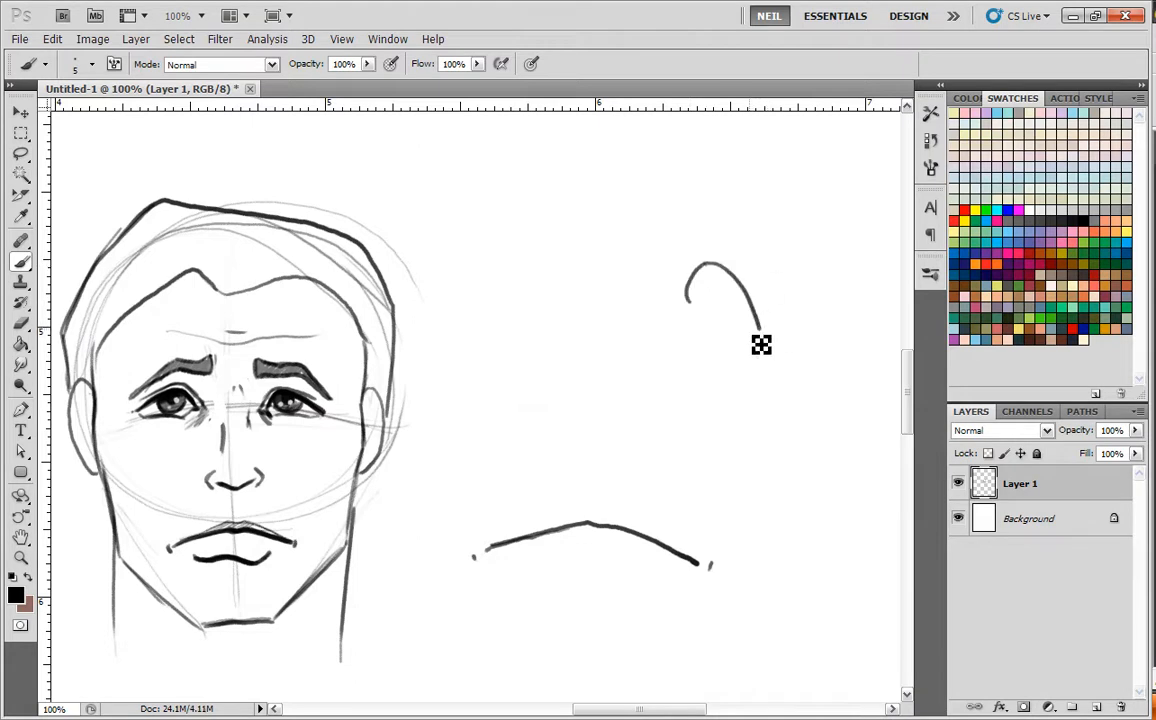
key("ctrl+alt+z")
Try a small almond-shaped eye outline with a thick upper lid above the demonstration mouth, and undo its strokes.
left_click_drag(697, 264, 673, 296)
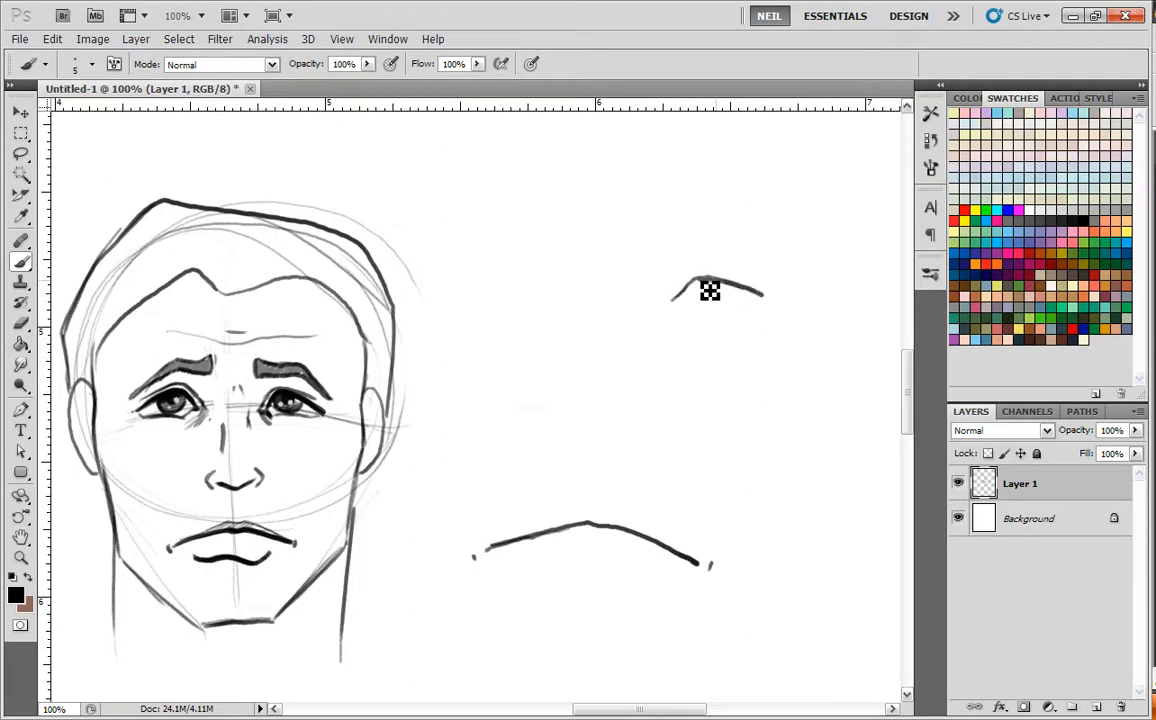
left_click_drag(674, 299, 690, 306)
mouse_move(762, 296)
left_mouse_down()
mouse_move(689, 315)
mouse_move(770, 311)
mouse_move(685, 311)
mouse_move(722, 285)
mouse_move(775, 307)
mouse_move(700, 290)
left_mouse_up()
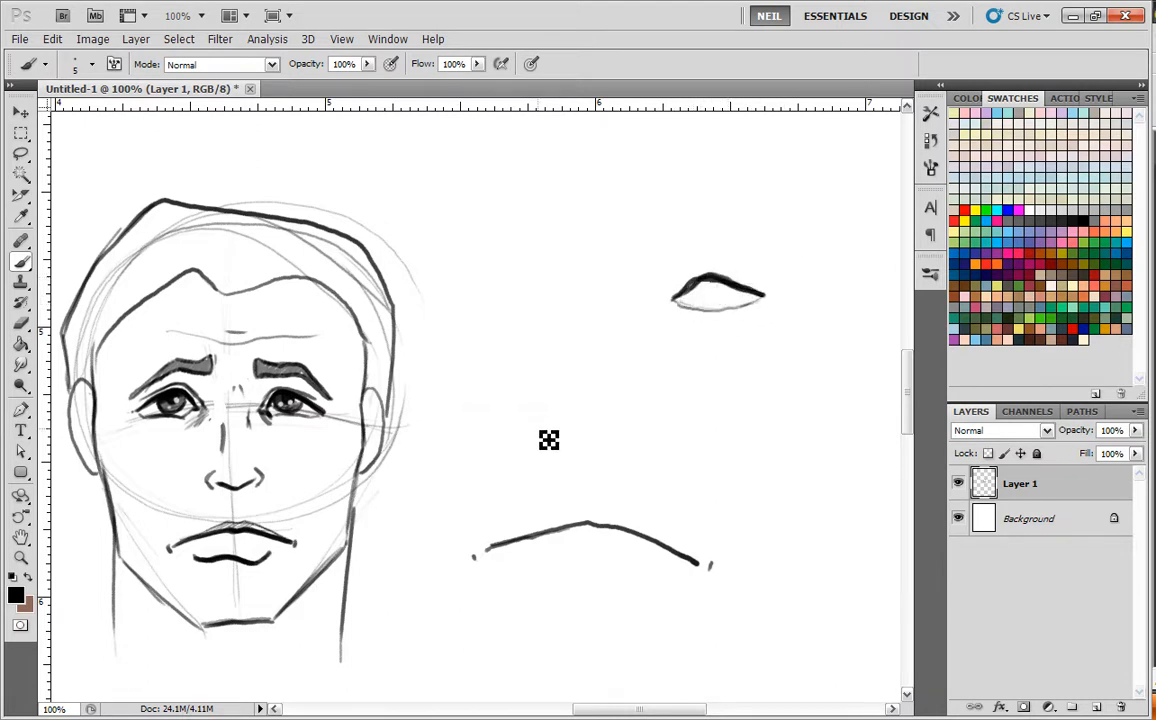
mouse_move(755, 319)
left_mouse_down()
mouse_move(713, 318)
mouse_move(751, 317)
left_mouse_up()
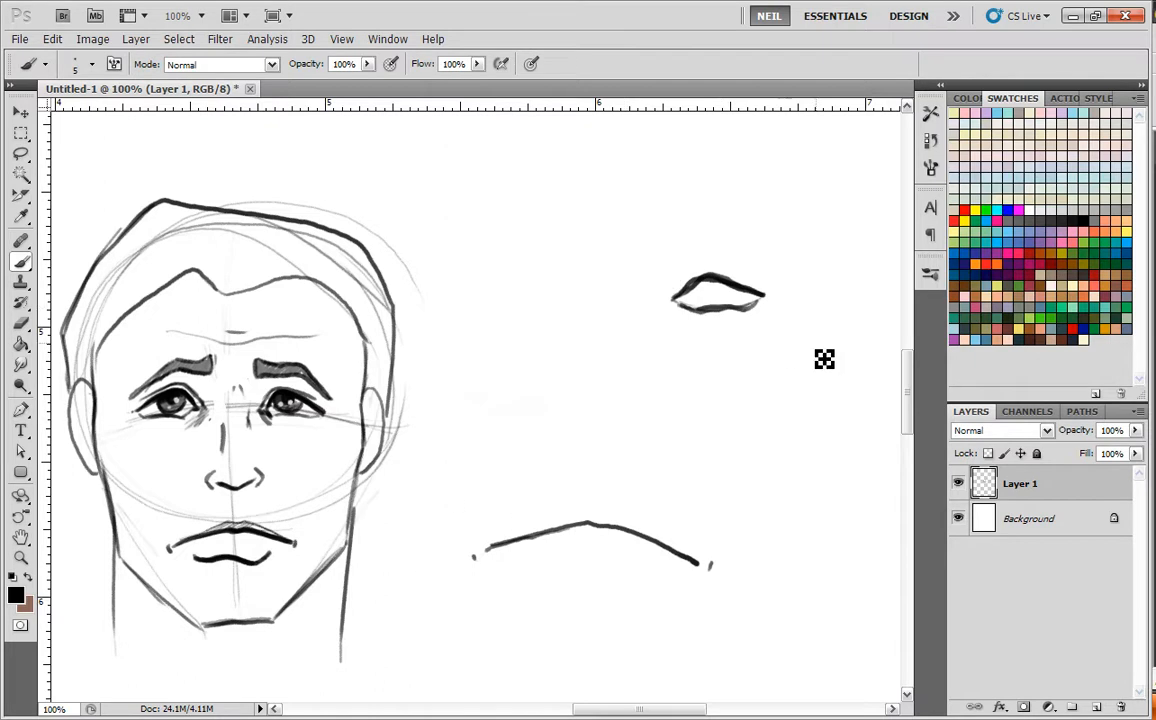
key("ctrl+z")
key("ctrl+alt+z")
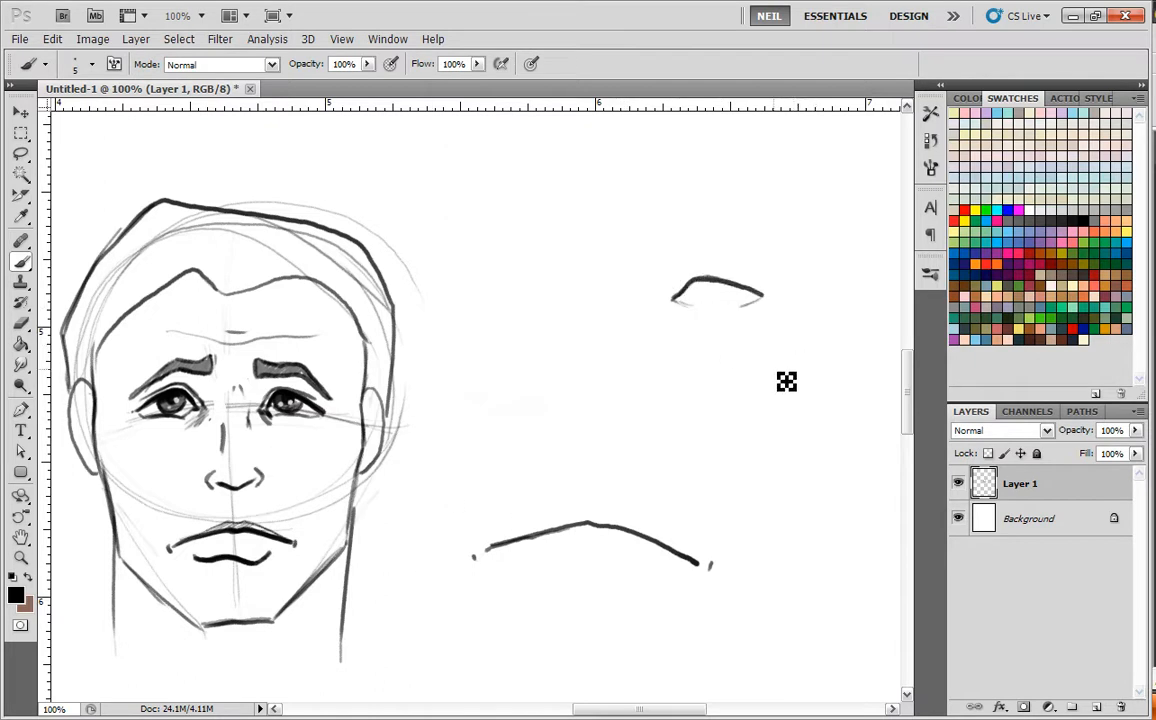
key("ctrl+alt+z")
key("ctrl+alt+z")
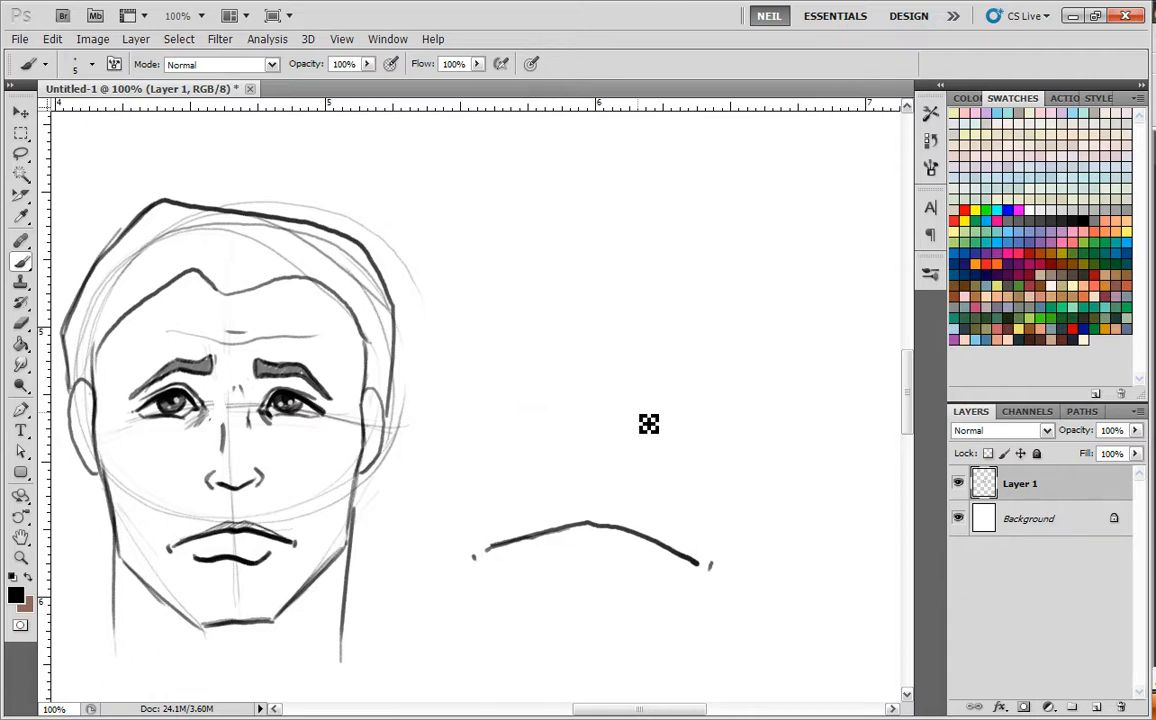
Lasso the left-hand eye, scale it to 92.08%, shift it slightly inward, apply the transform and deselect.
left_click(22, 154)
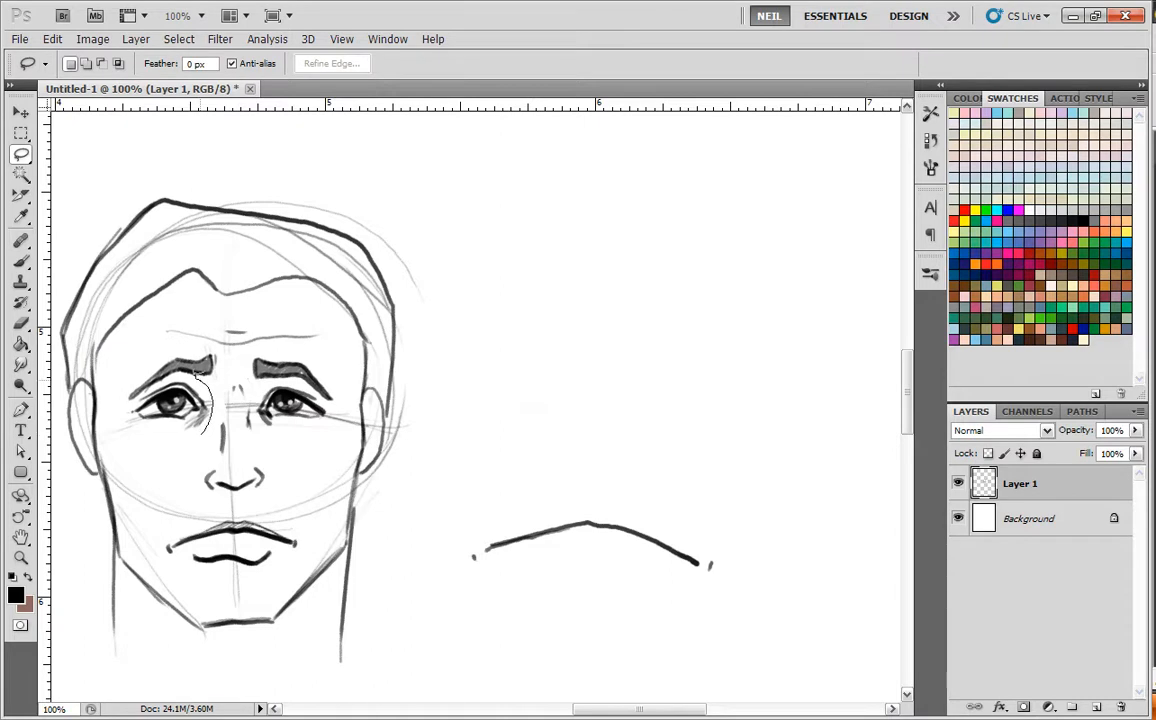
left_click_drag(178, 437, 172, 440)
left_click(20, 112)
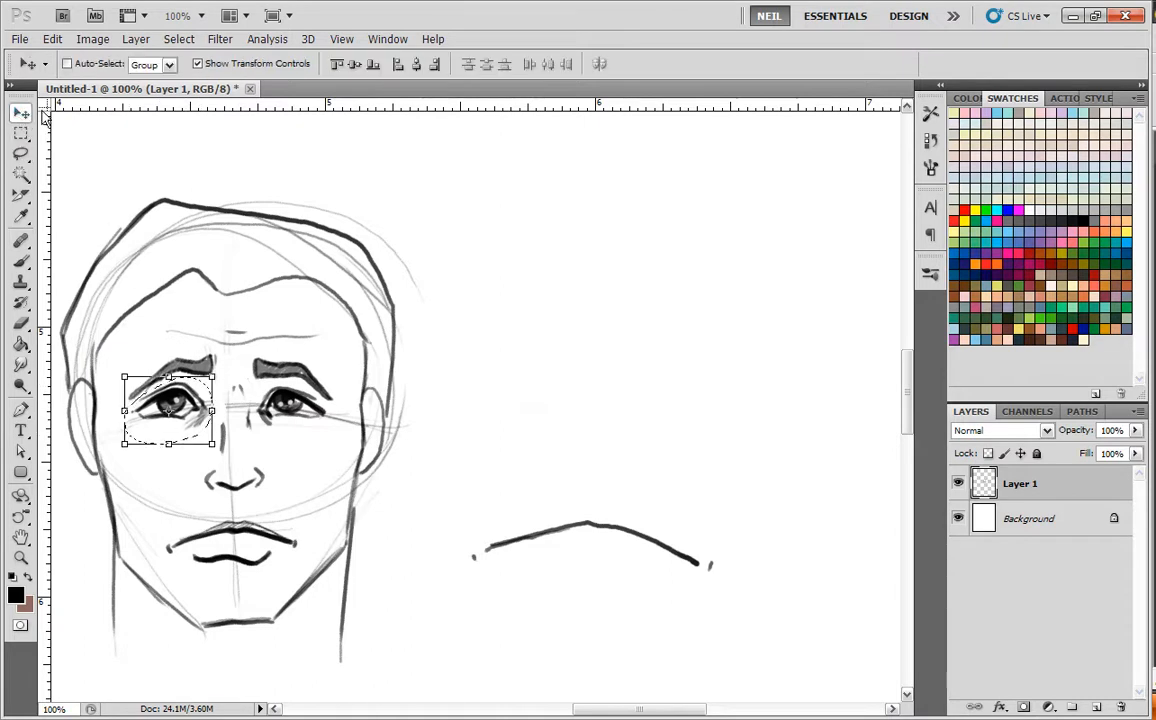
left_click(213, 377)
left_click_drag(215, 377, 206, 382)
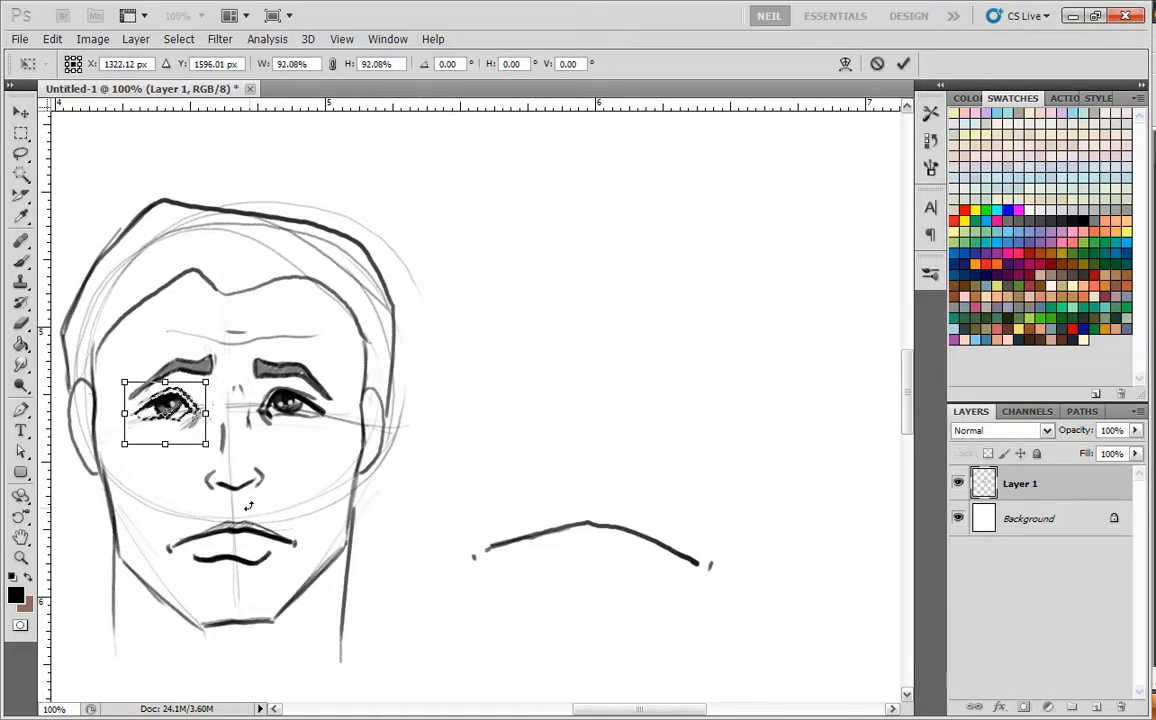
left_click_drag(189, 429, 197, 426)
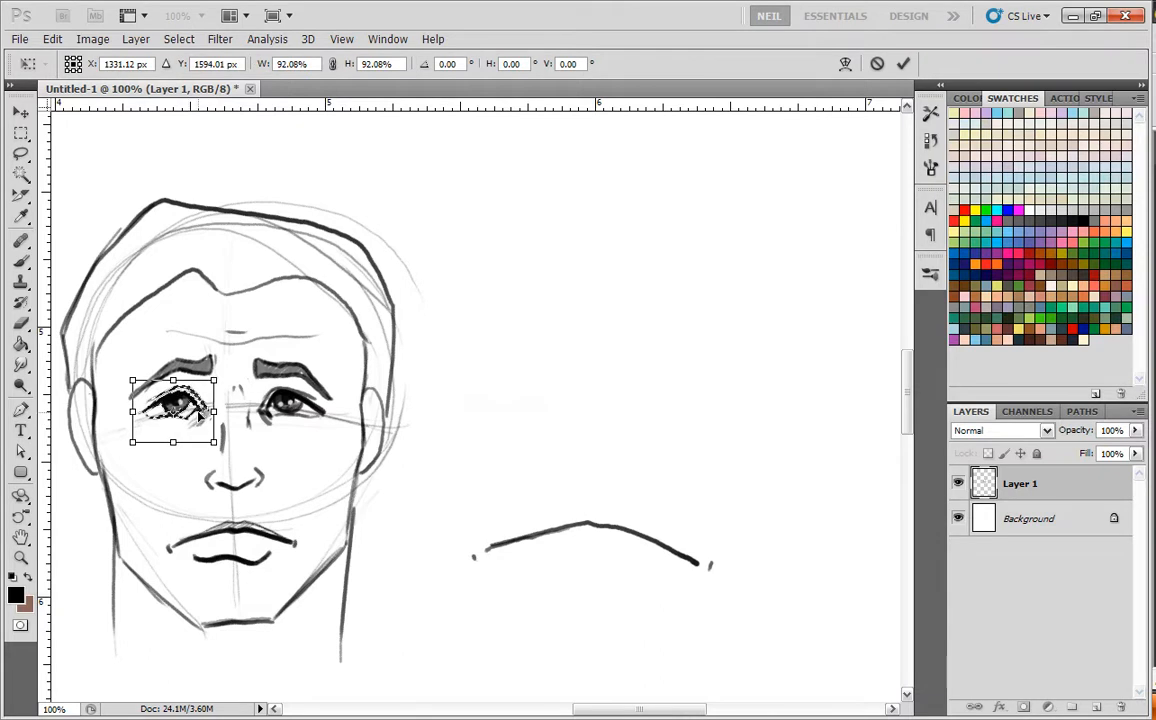
left_click(903, 63)
left_click(20, 154)
left_click(453, 233)
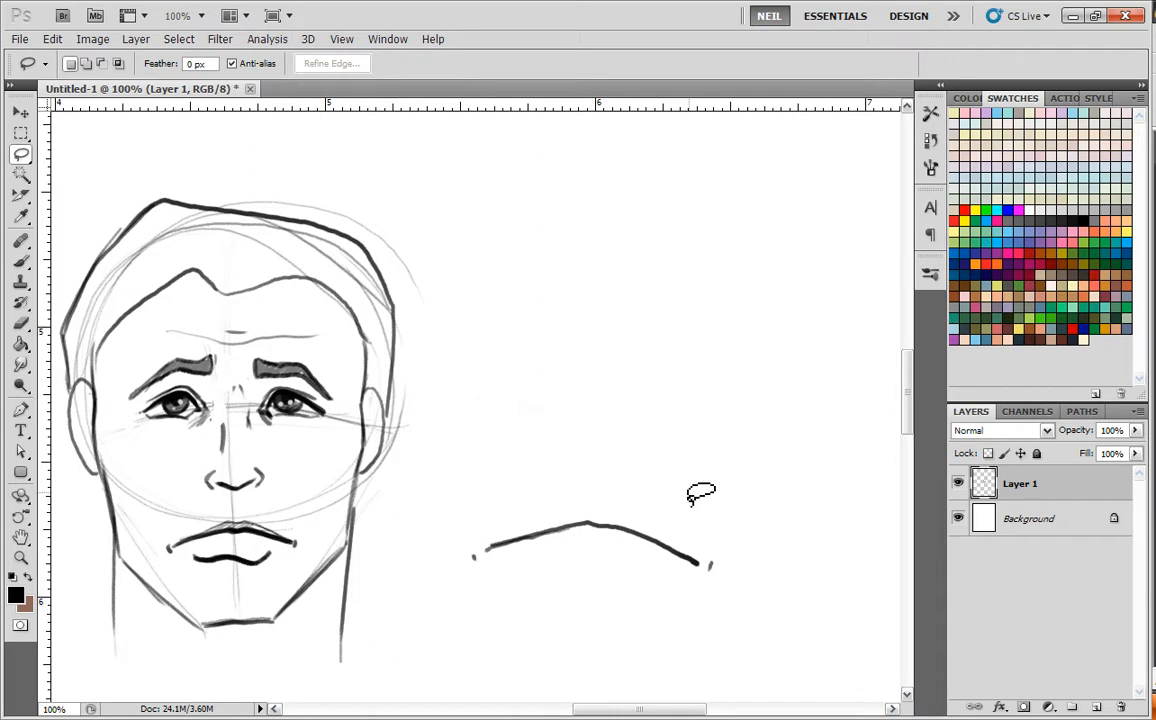
left_click(20, 261)
left_click_drag(300, 445, 420, 385)
right_click(446, 430)
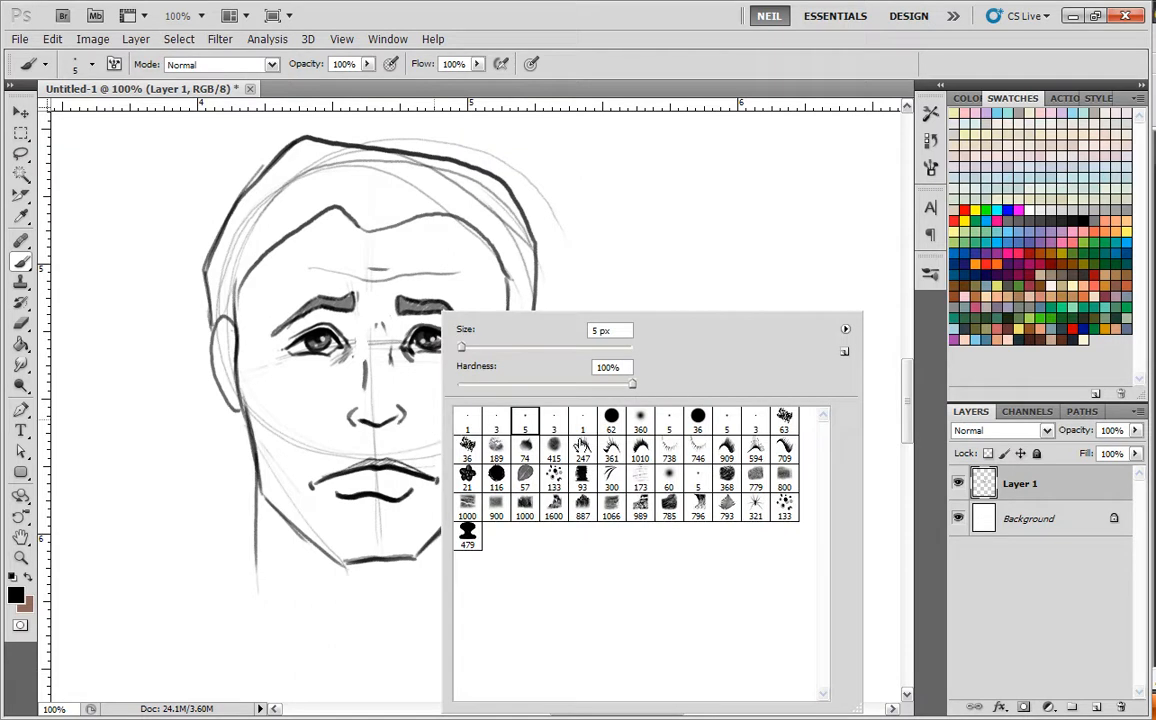
left_click(650, 418)
left_click_drag(279, 408, 255, 385)
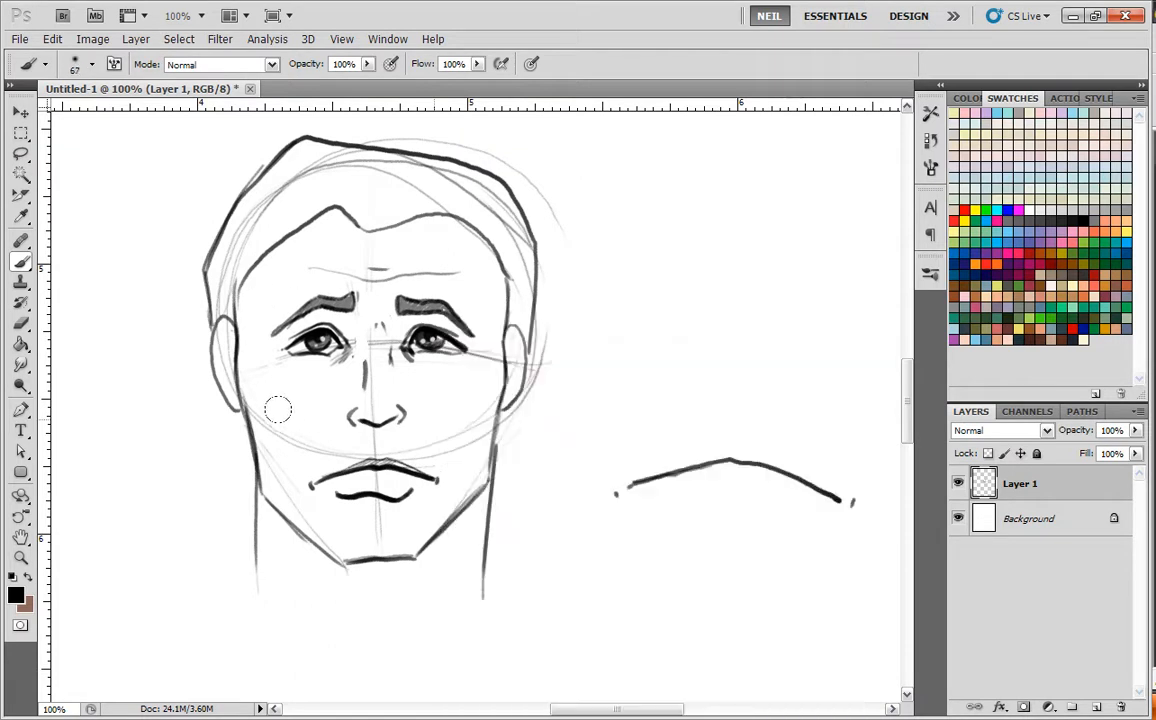
key("ctrl+z")
Fade the construction guidelines across the head and face with the eraser, setting its size to 62 px and finally 20 px.
left_click(20, 322)
right_click(446, 425)
left_click(625, 418)
key("Return")
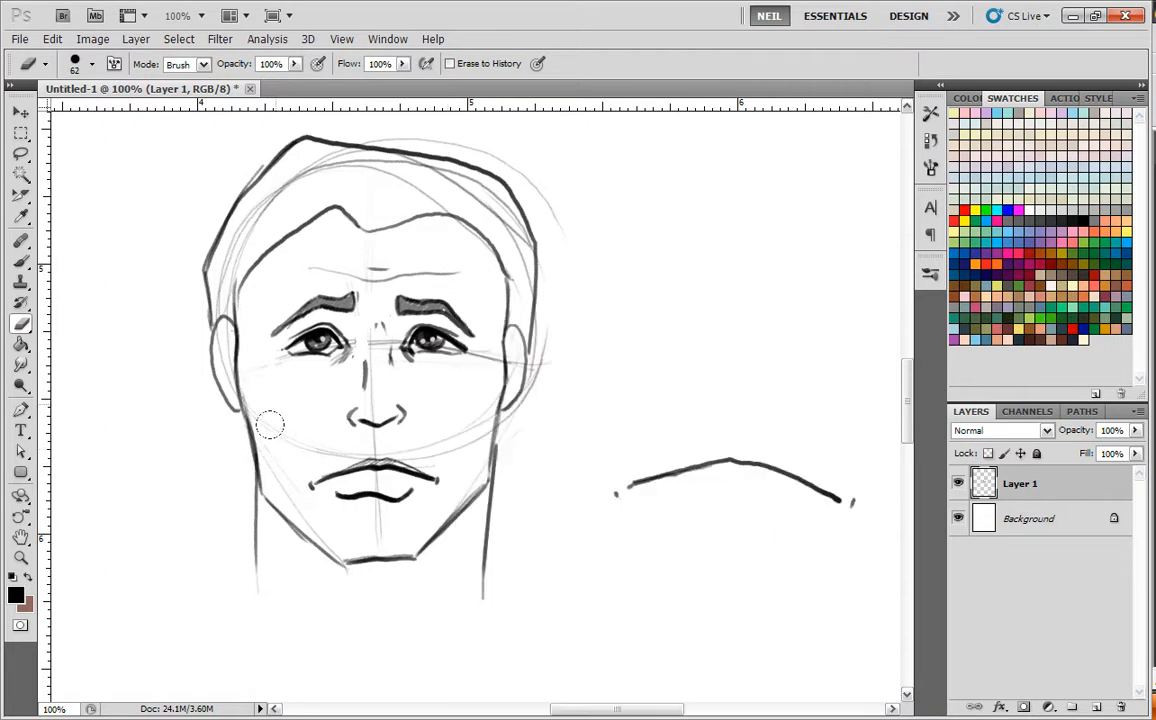
right_click(308, 435)
left_click(344, 349)
key("Return")
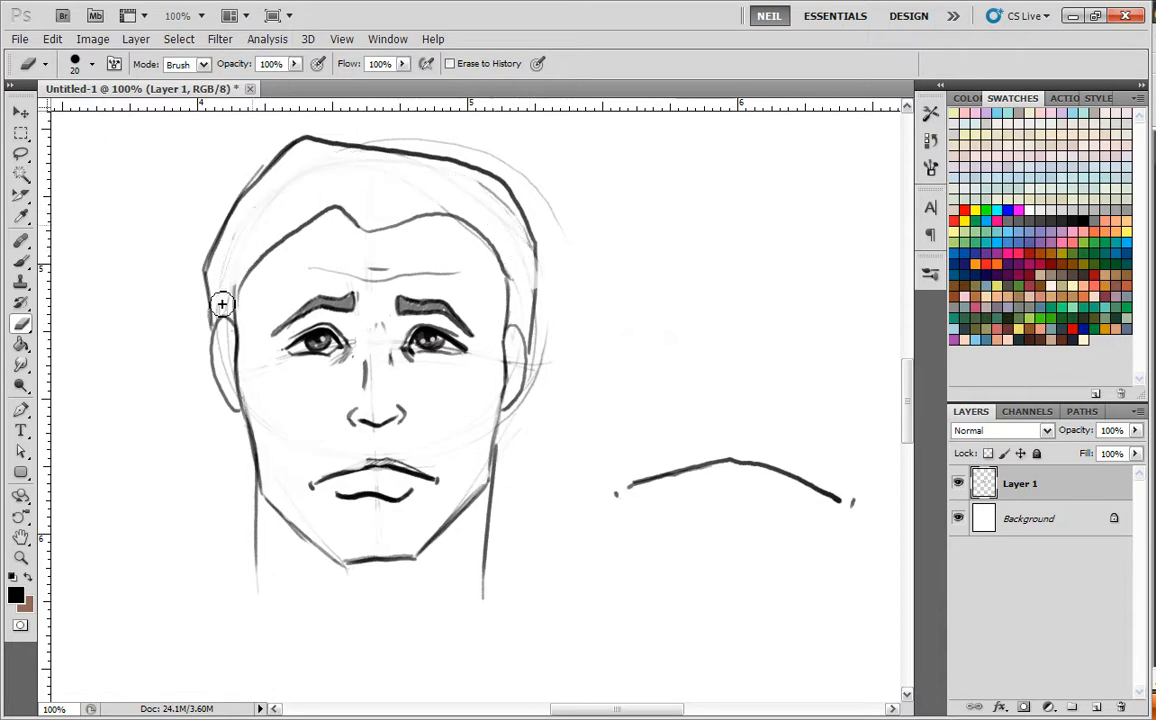
Set the brush size to 5 px and hatch the upper lip between its outline and the mouth line.
left_click(26, 260)
key("ctrl+plus")
key("ctrl+plus")
left_click_drag(343, 620, 583, 467)
right_click(580, 467)
left_click(691, 420)
left_click(662, 420)
left_click(403, 419)
mouse_move(338, 453)
left_mouse_down()
mouse_move(408, 446)
mouse_move(325, 464)
left_mouse_up()
left_click_drag(400, 446, 456, 443)
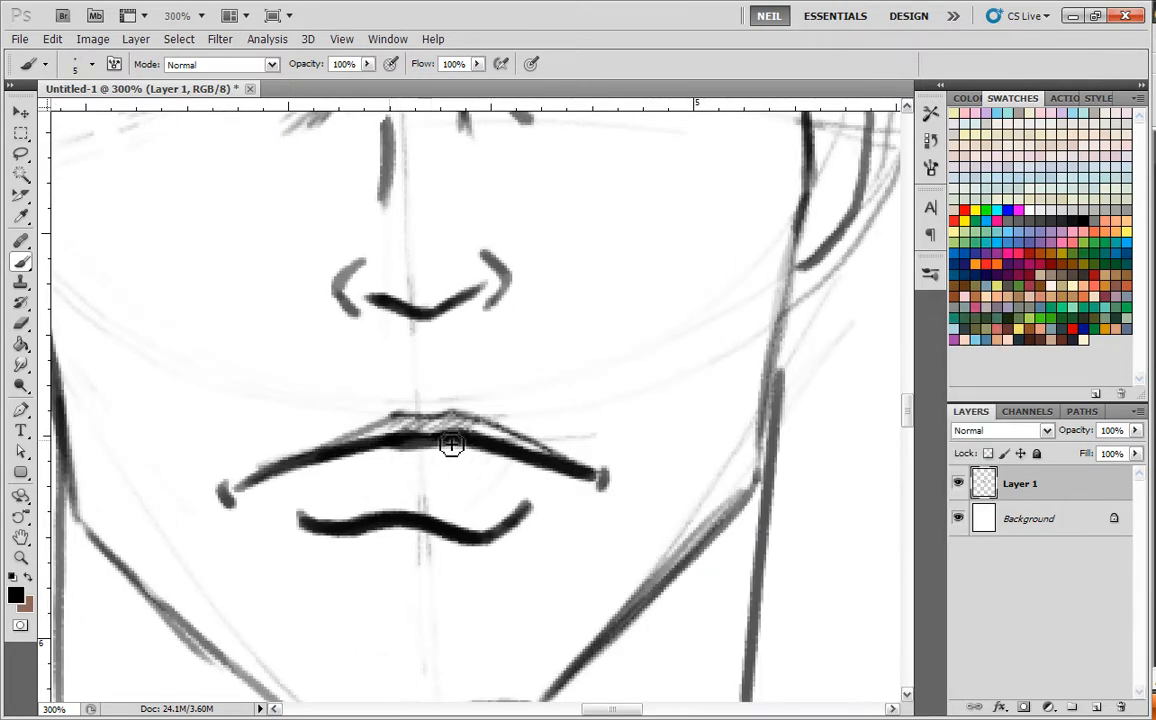
Erase the horizontal forehead crease lines above the eyebrows and return to the brush.
key("ctrl+minus")
key("ctrl+minus")
key("ctrl+plus")
left_click_drag(606, 305, 640, 480)
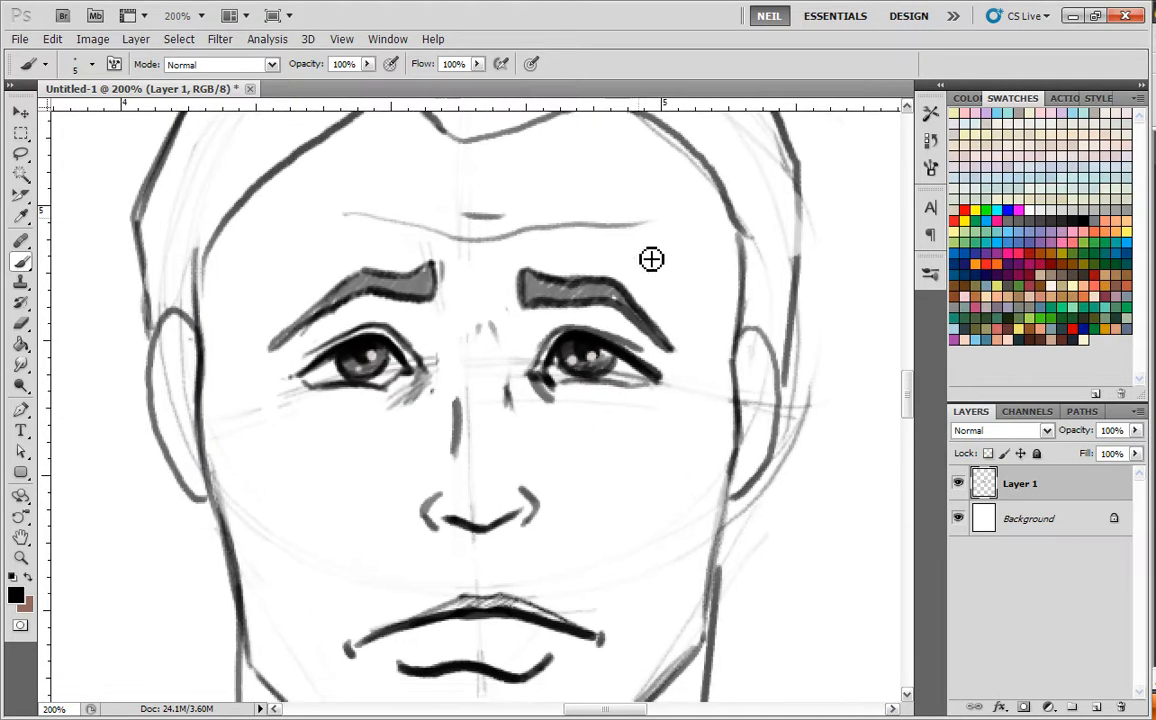
key("e")
mouse_move(617, 210)
left_mouse_down()
mouse_move(485, 227)
mouse_move(340, 215)
left_mouse_up()
key("b")
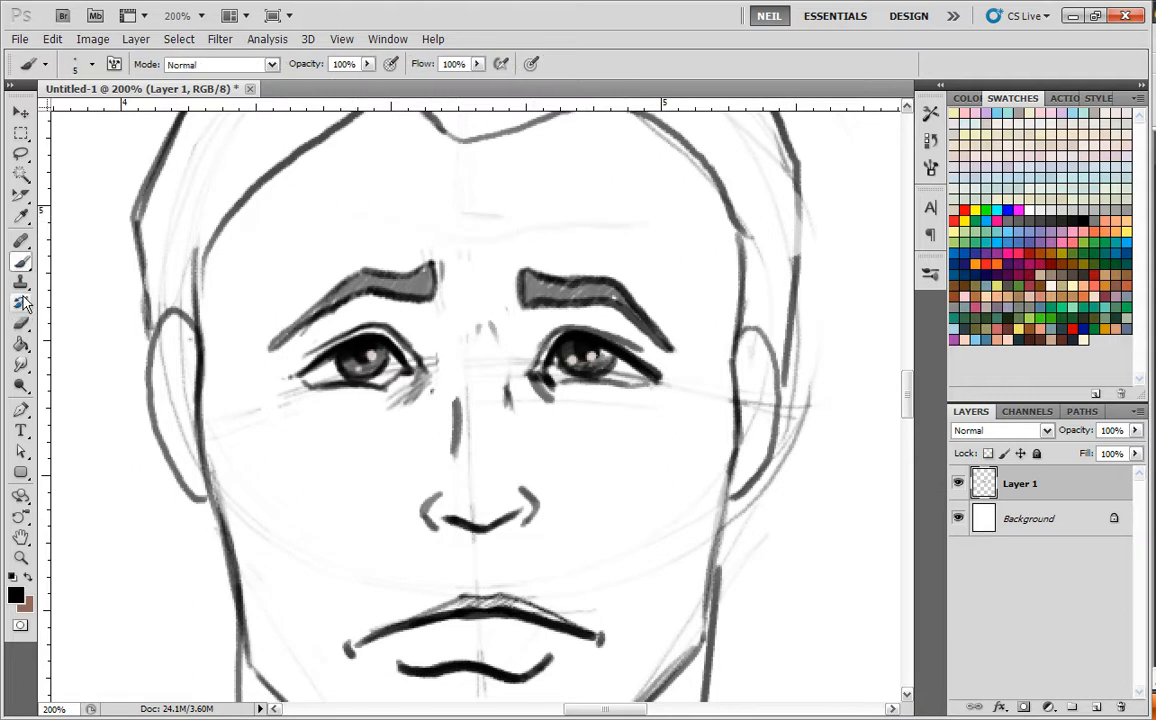
Try curved crease lines between the eyebrows and around their outer ends.
mouse_move(481, 227)
left_mouse_down()
mouse_move(461, 280)
mouse_move(479, 219)
mouse_move(471, 267)
mouse_move(446, 286)
mouse_move(475, 211)
mouse_move(447, 180)
left_mouse_up()
left_click_drag(393, 261, 376, 260)
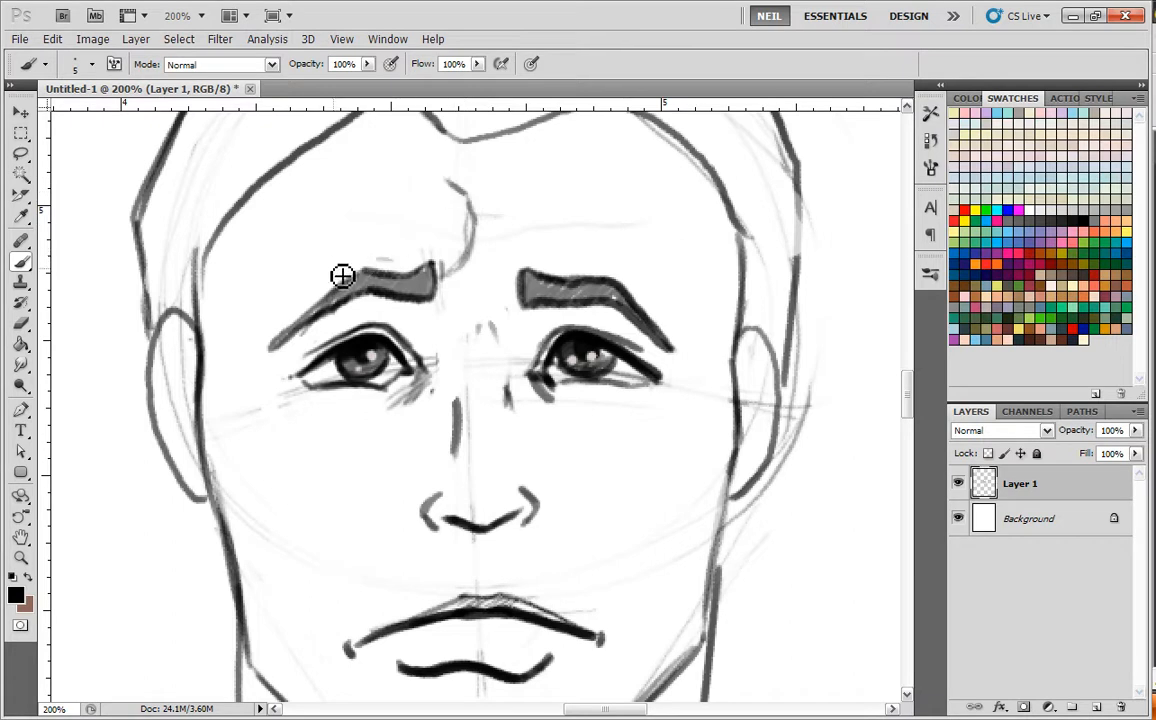
mouse_move(287, 325)
left_mouse_down()
mouse_move(260, 300)
mouse_move(265, 268)
left_mouse_up()
left_click_drag(508, 195, 519, 273)
left_click_drag(673, 349, 689, 342)
left_click_drag(684, 293, 660, 327)
Try diagonal hatching on the forehead above both eyebrows.
mouse_move(516, 192)
left_mouse_down()
mouse_move(508, 263)
mouse_move(511, 250)
mouse_move(519, 268)
mouse_move(540, 255)
mouse_move(536, 265)
left_mouse_up()
left_click_drag(565, 245, 550, 269)
left_click_drag(578, 258, 573, 271)
left_click_drag(274, 268, 257, 300)
left_click_drag(281, 277, 273, 320)
left_click_drag(298, 245, 262, 300)
left_click_drag(335, 225, 310, 288)
left_click_drag(368, 210, 348, 255)
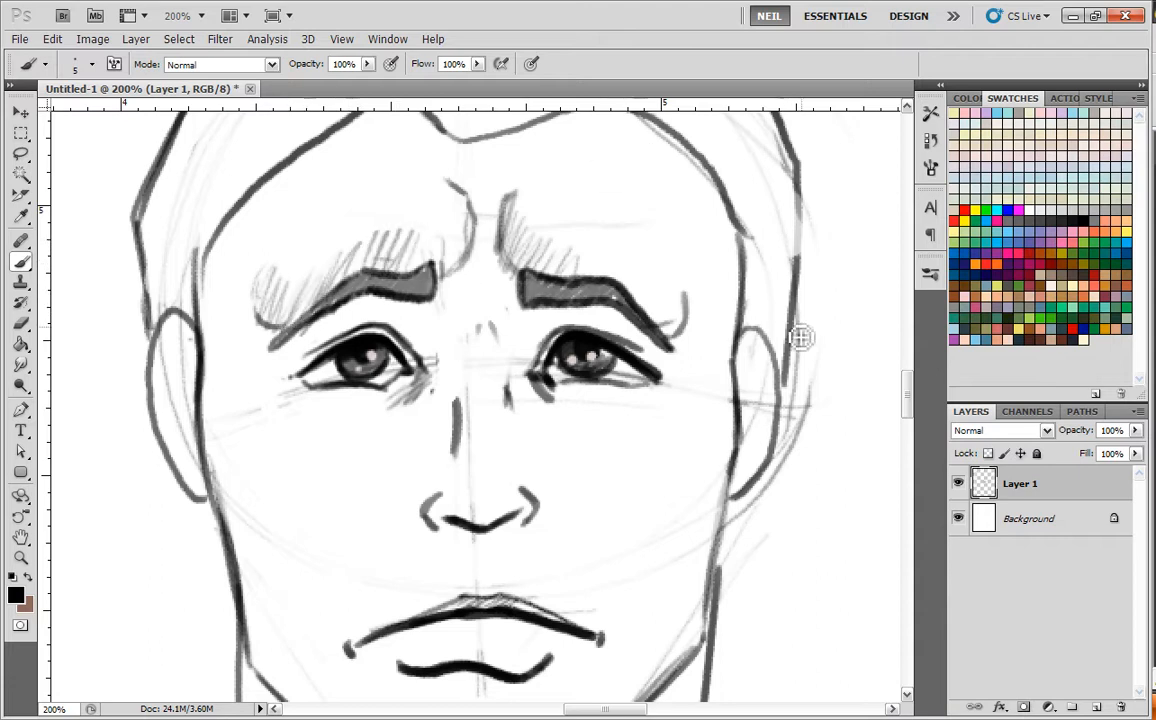
Undo the trial crease lines and hatching above the eyebrows.
key("ctrl+minus")
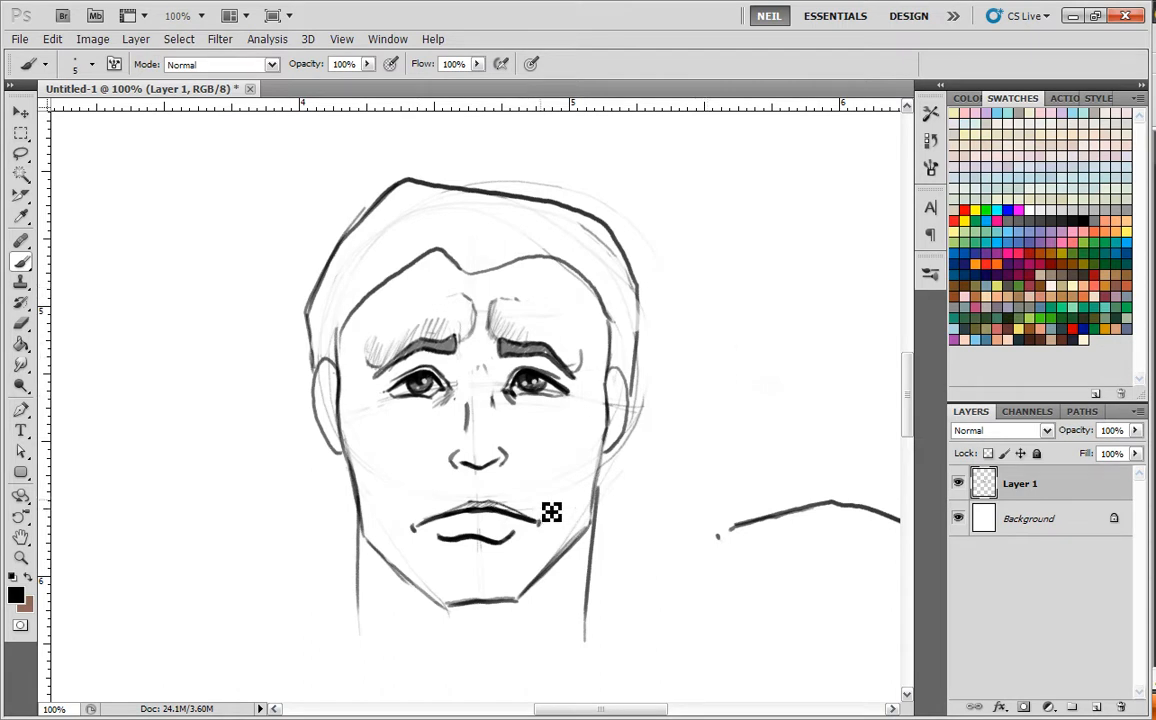
key("ctrl+alt+z")
key("ctrl+alt+z")
key("ctrl+alt+z")
key("ctrl+alt+z")
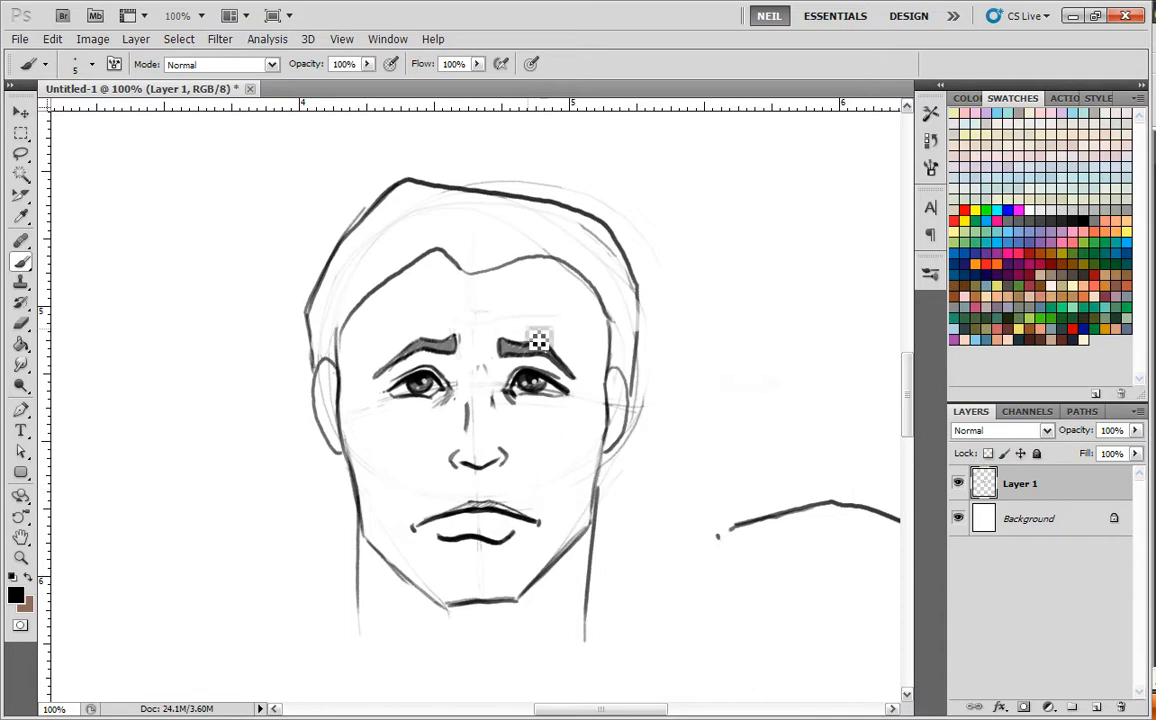
Draw short frown lines between the eyebrows and a short vertical contour stroke at each temple.
mouse_move(476, 333)
left_mouse_down()
mouse_move(469, 343)
mouse_move(483, 343)
left_mouse_up()
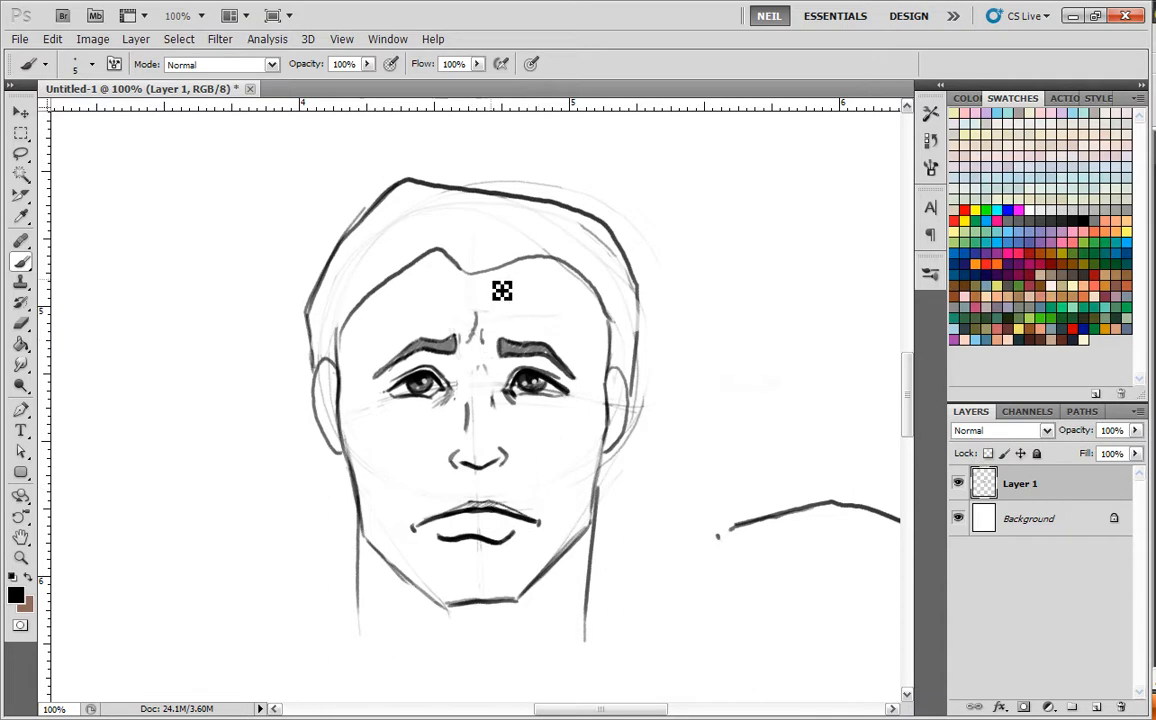
left_click_drag(361, 368, 362, 379)
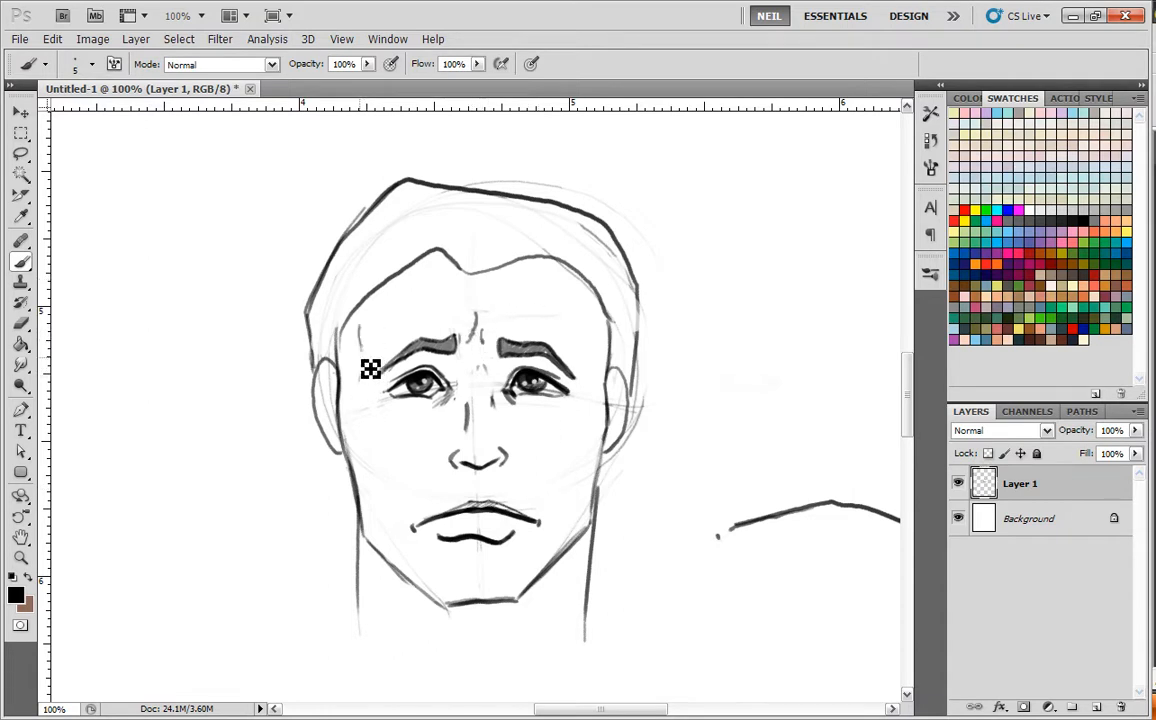
left_click_drag(590, 323, 586, 384)
Add short contour strokes on the cheeks and beside both corners of the mouth.
left_click_drag(364, 407, 361, 436)
left_click_drag(559, 468, 562, 487)
mouse_move(406, 488)
left_mouse_down()
mouse_move(418, 560)
mouse_move(403, 519)
left_mouse_up()
left_click_drag(554, 503, 553, 528)
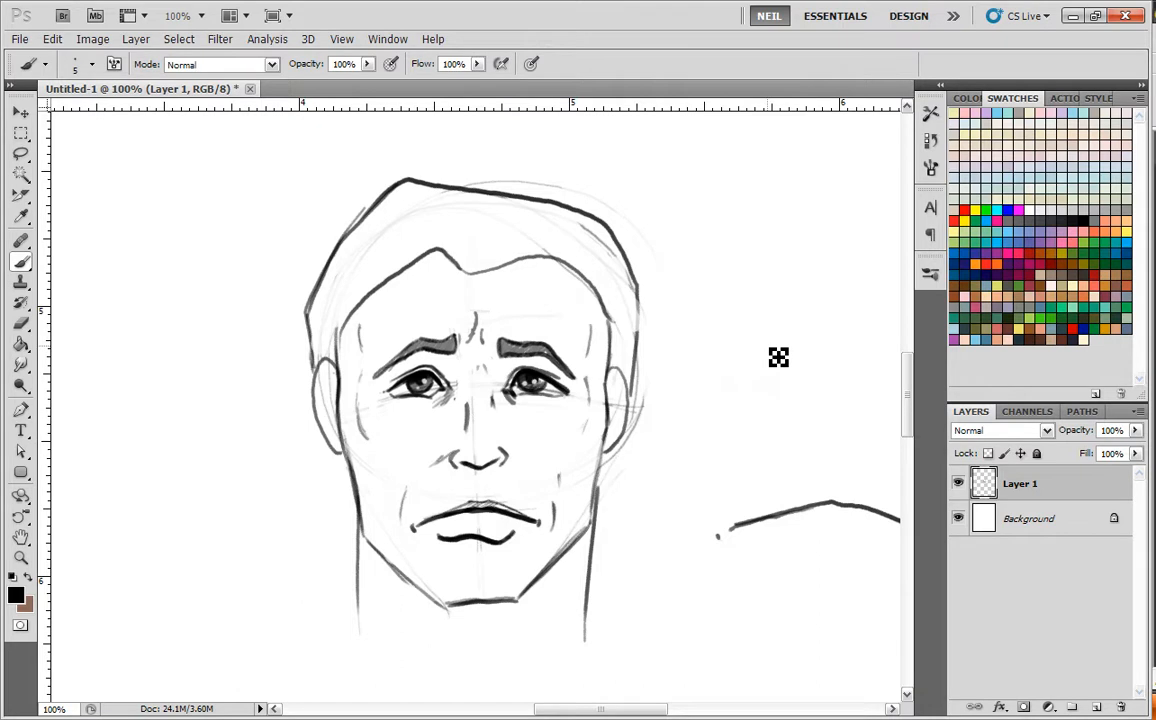
Erase the old chin line and fade the angled jaw lines on both sides of the face.
left_click_drag(699, 523, 684, 493)
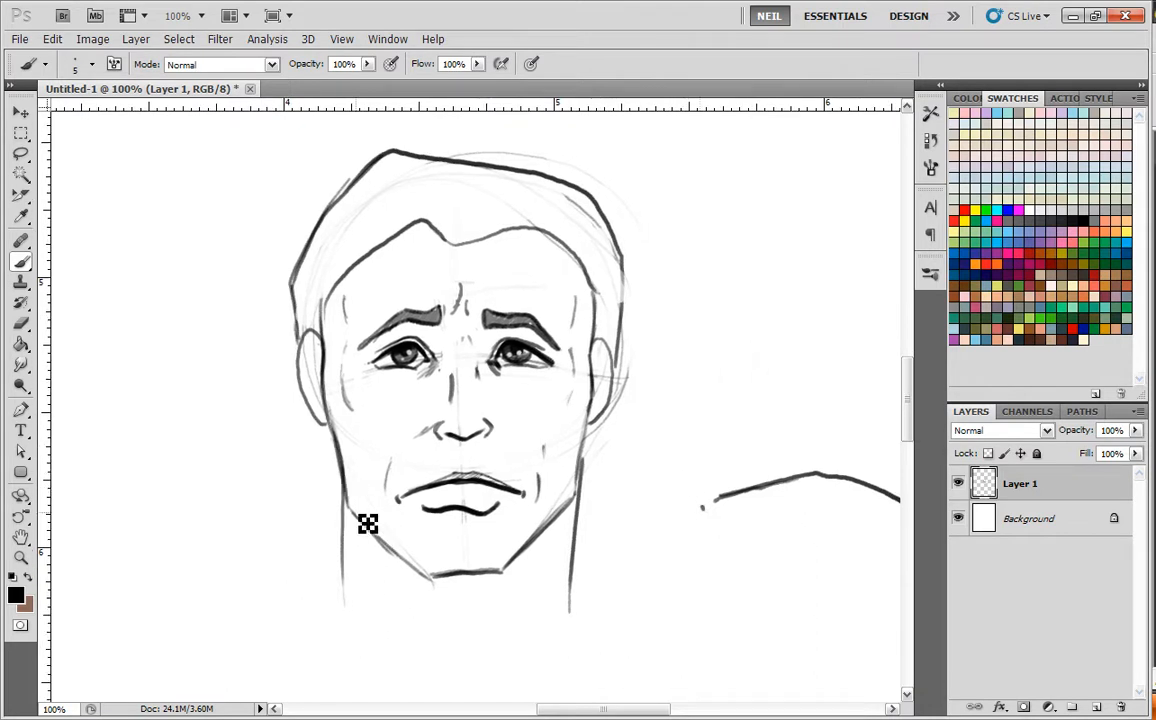
left_click(20, 322)
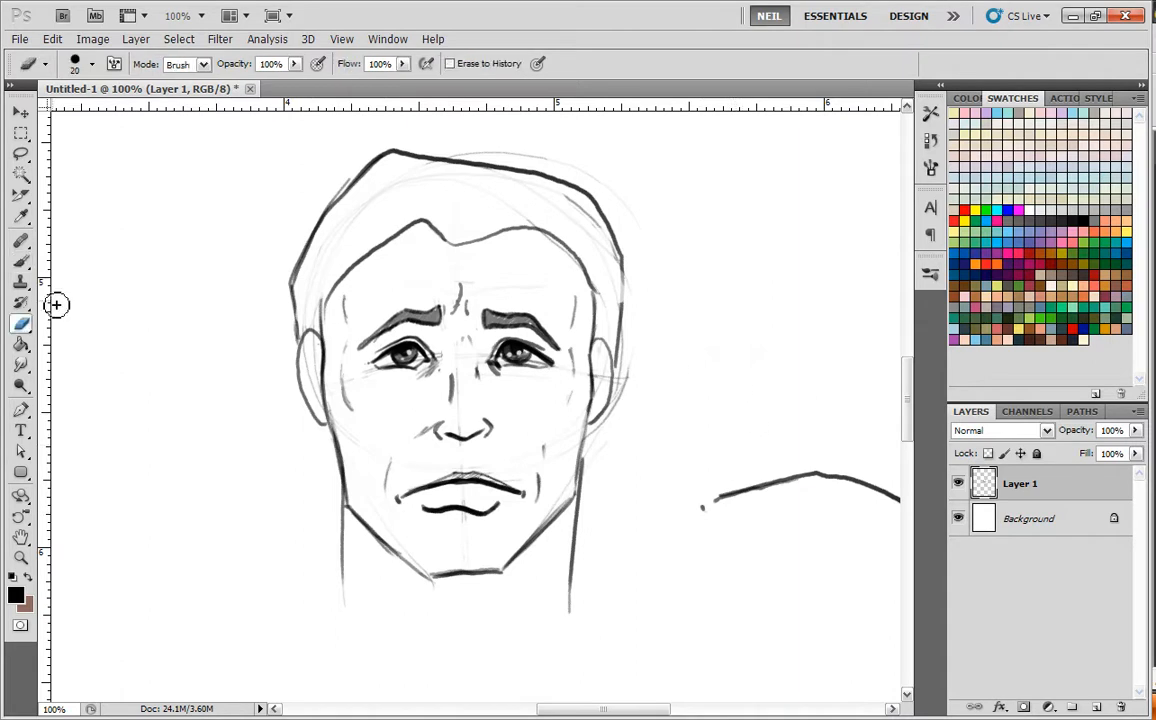
mouse_move(485, 592)
left_mouse_down()
mouse_move(568, 508)
mouse_move(392, 534)
mouse_move(330, 441)
left_mouse_up()
Redraw the chin as a dark, flat line with rounded, upturned ends using the brush.
left_click(20, 261)
key("ctrl+plus")
left_click_drag(570, 635, 602, 457)
mouse_move(592, 522)
left_mouse_down()
mouse_move(578, 560)
mouse_move(475, 568)
mouse_move(371, 516)
left_mouse_up()
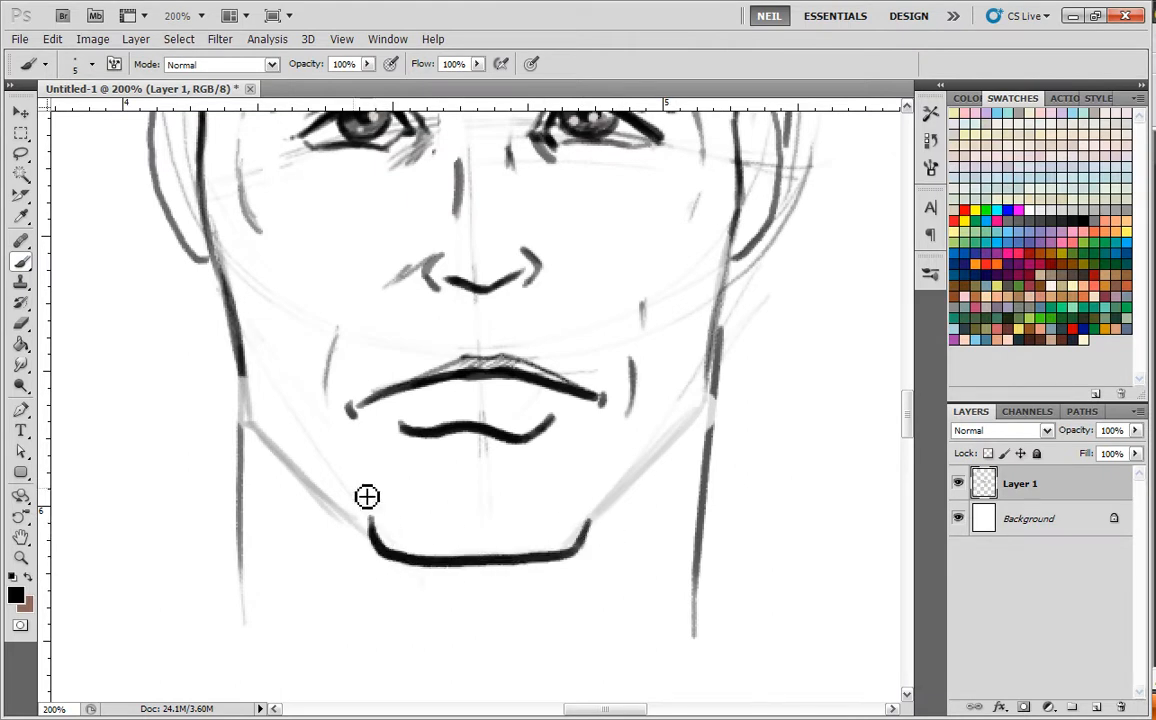
Redraw both jaw lines in dark strokes, running from the lower cheeks down toward the chin.
left_click_drag(240, 351, 366, 540)
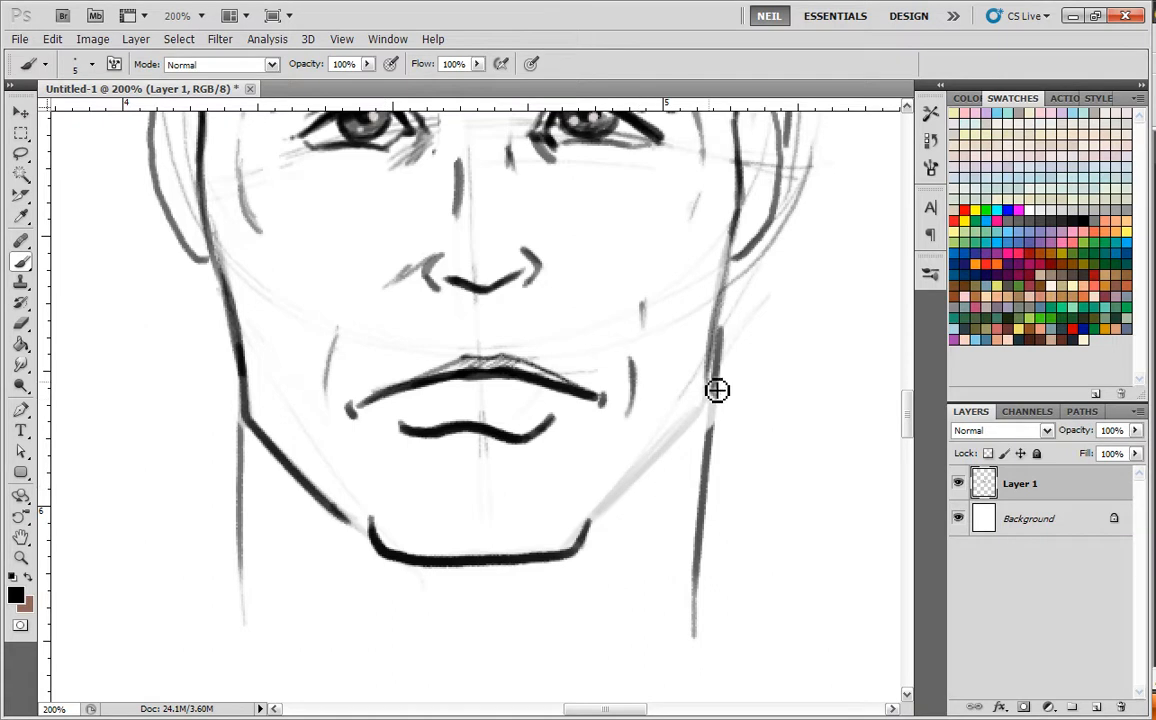
left_click_drag(606, 528, 702, 402)
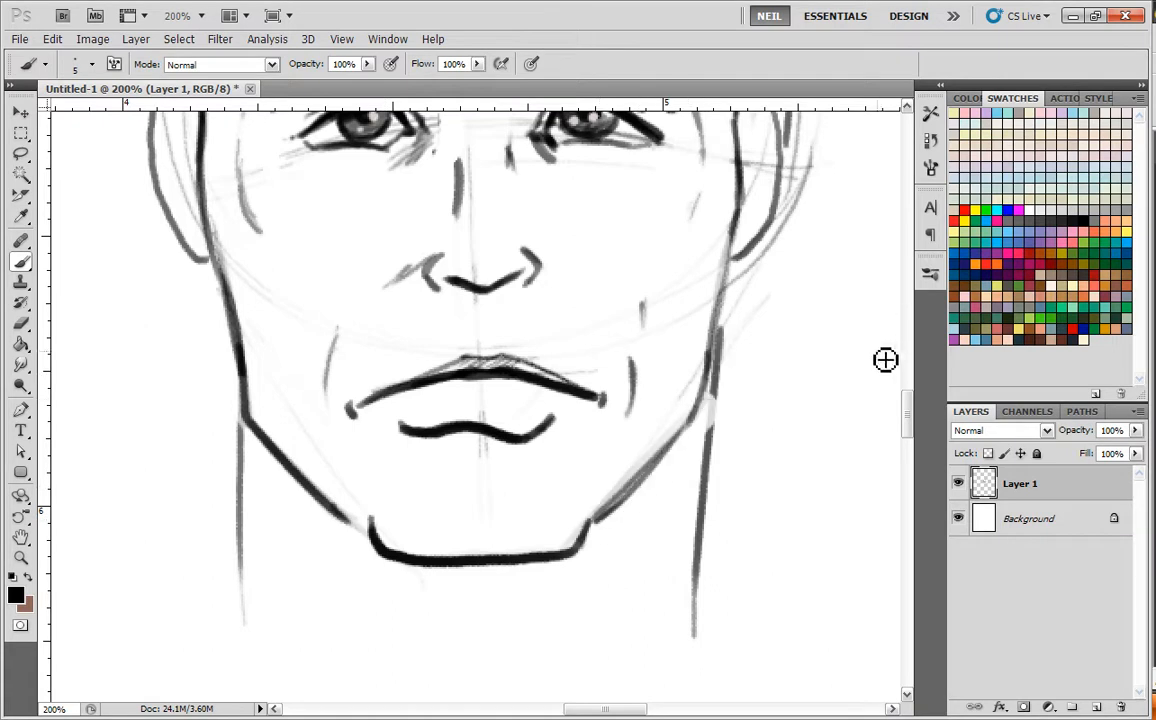
key("ctrl+minus")
key("ctrl+minus")
left_click_drag(774, 453, 738, 517)
key("ctrl+plus")
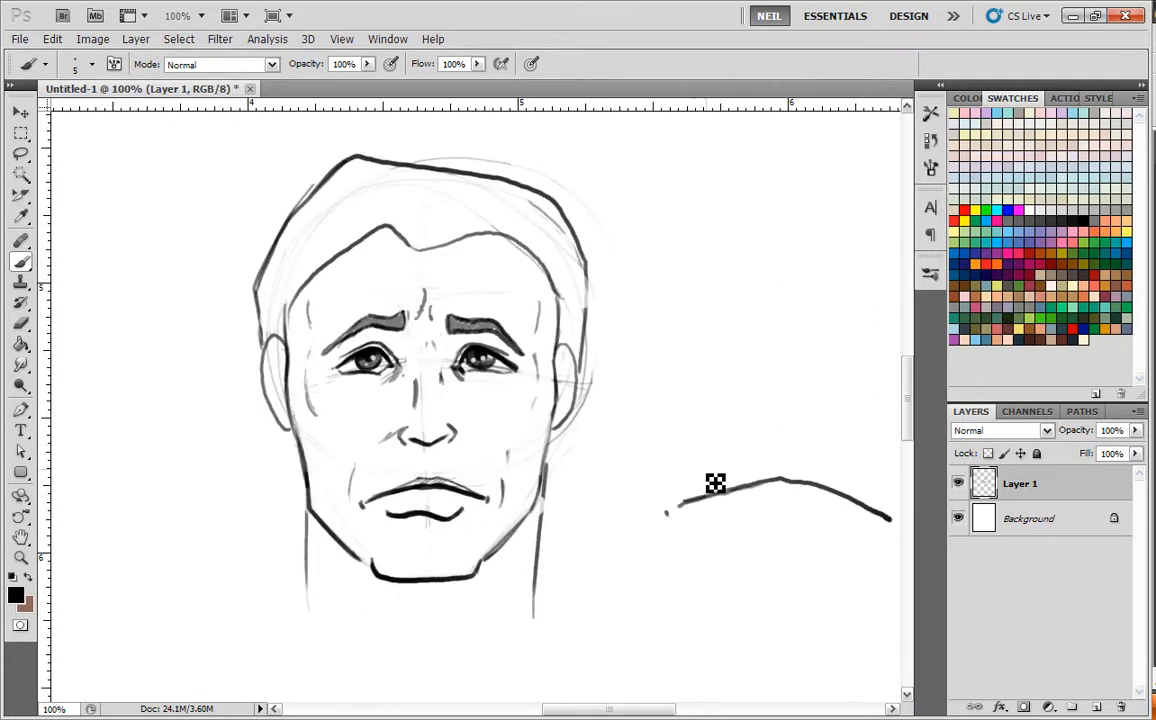